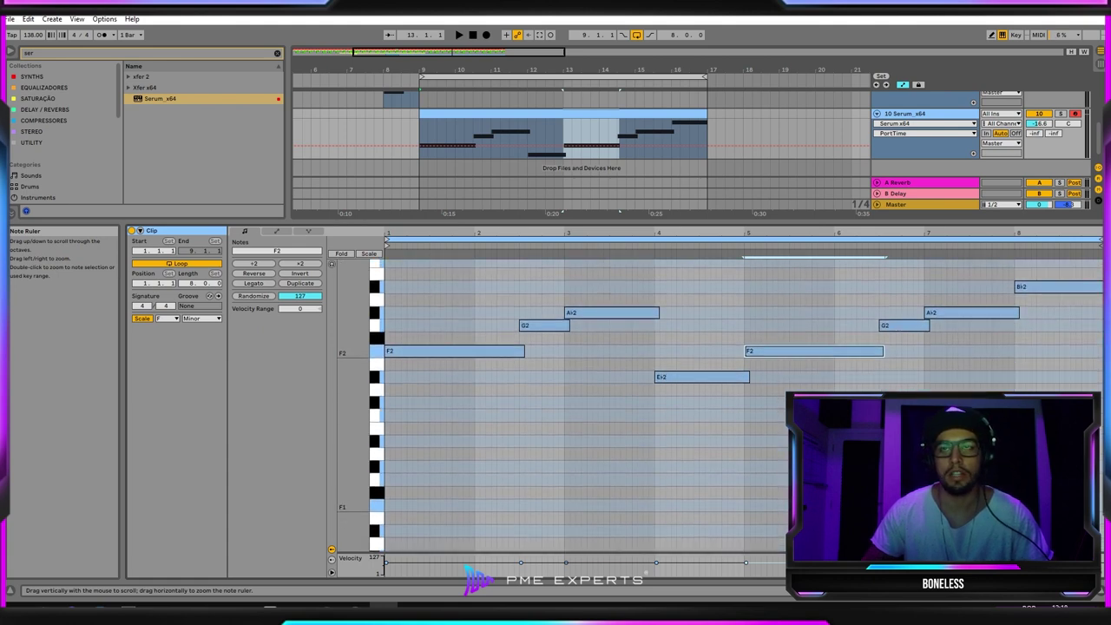
- Solo the 10 Serum_x64 track and play its MIDI clip from the clip's start
scroll(375, 408, up, 1)
double_click(945, 113)
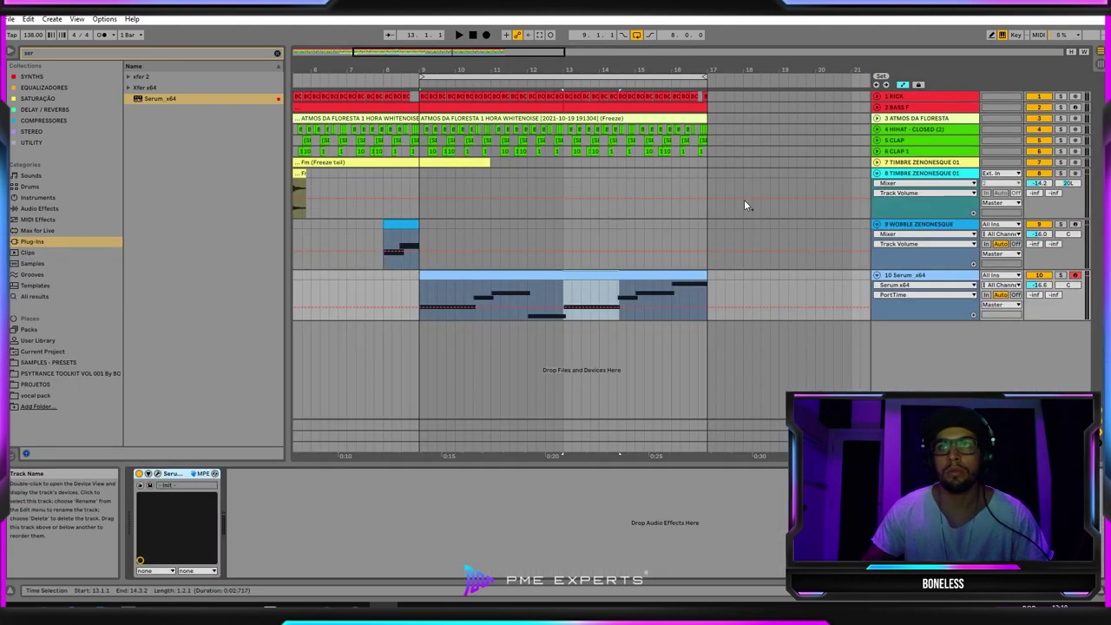
click(458, 274)
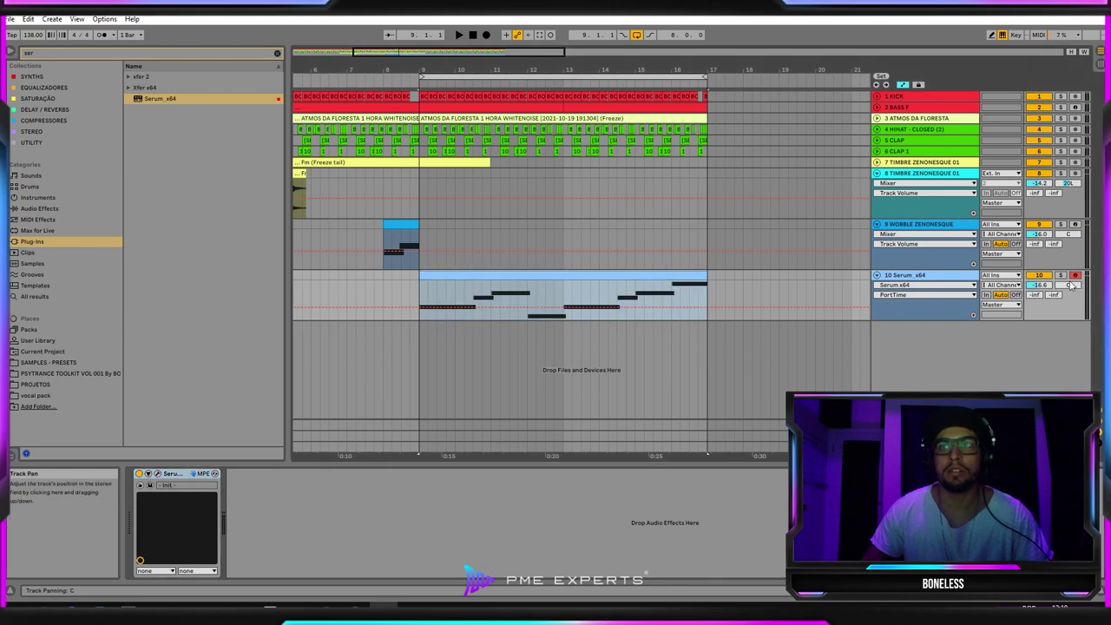
click(1060, 274)
key(space)
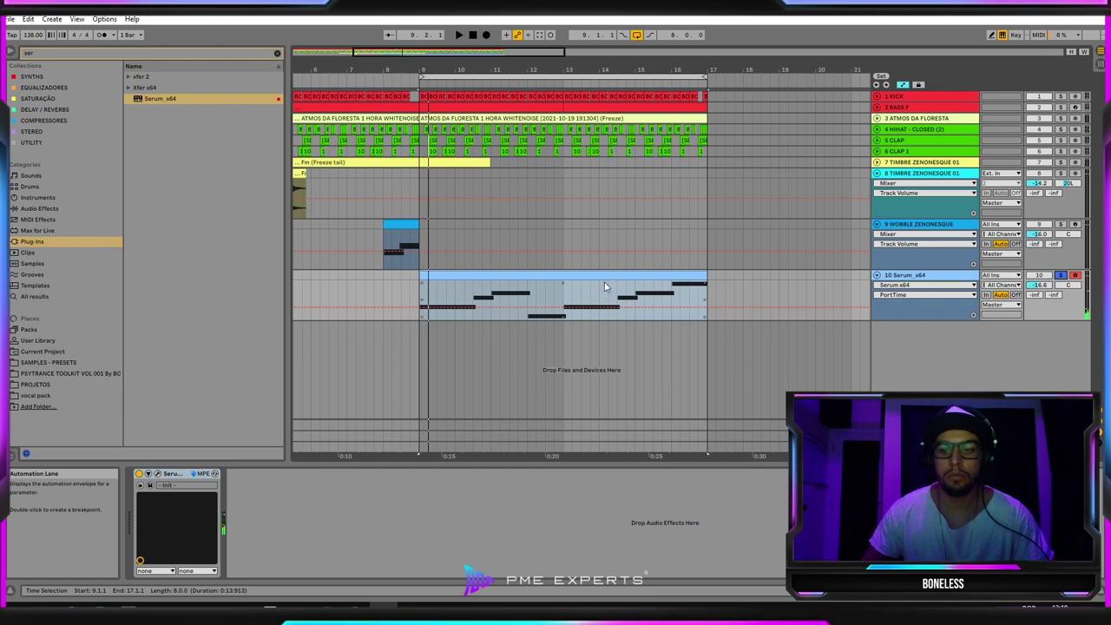
- Open the Serum clip's notes and examine the overlap at the end of the first A♭2 note
double_click(608, 275)
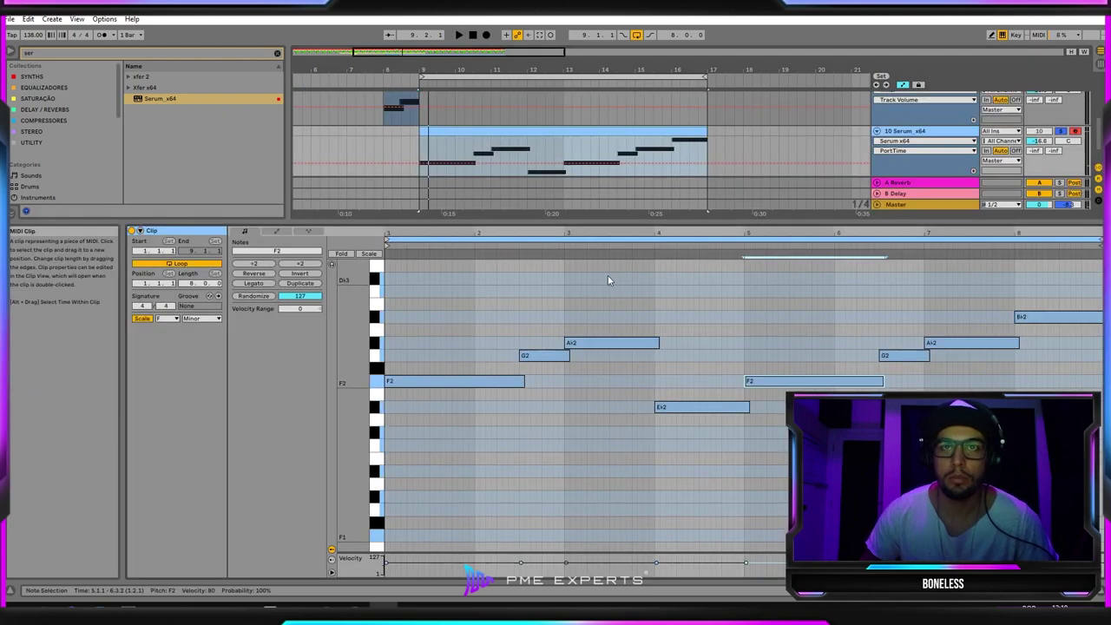
click(595, 414)
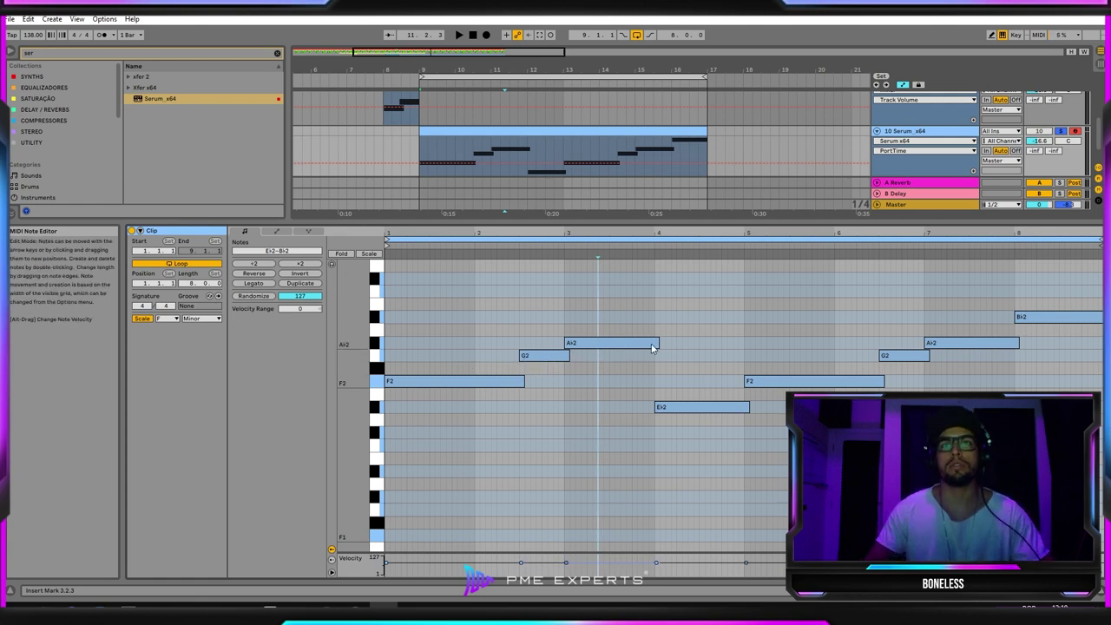
mouse_move(659, 343)
mouse_down()
mouse_move(670, 338)
mouse_move(659, 343)
mouse_up()
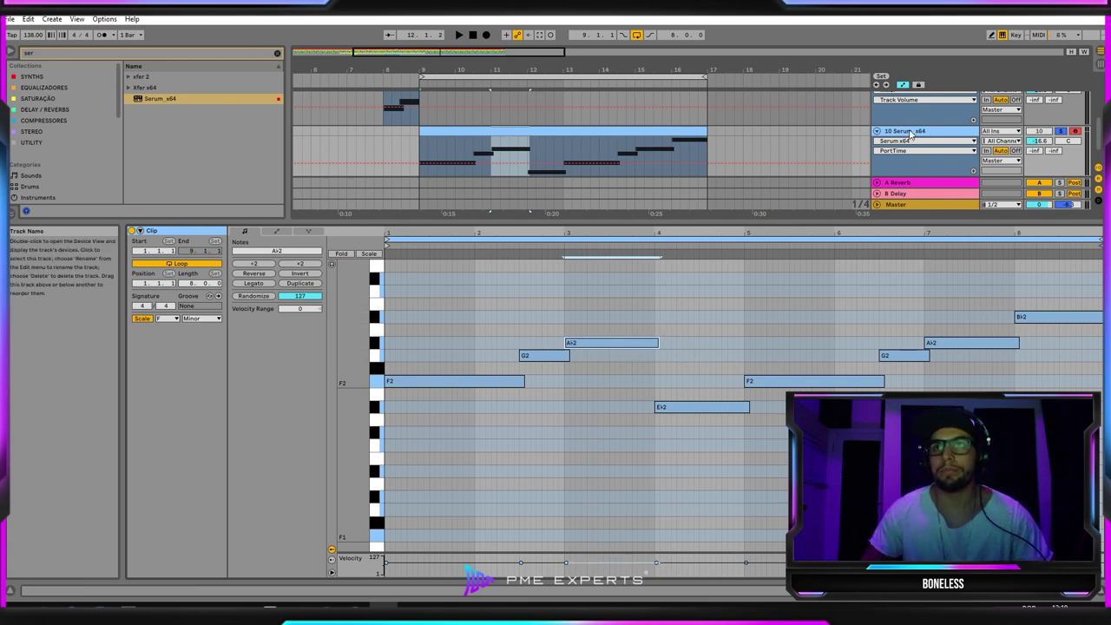
- Open the Serum plug-in window on track 10 and reset the synth to its initial preset
key(shift+Tab)
click(158, 474)
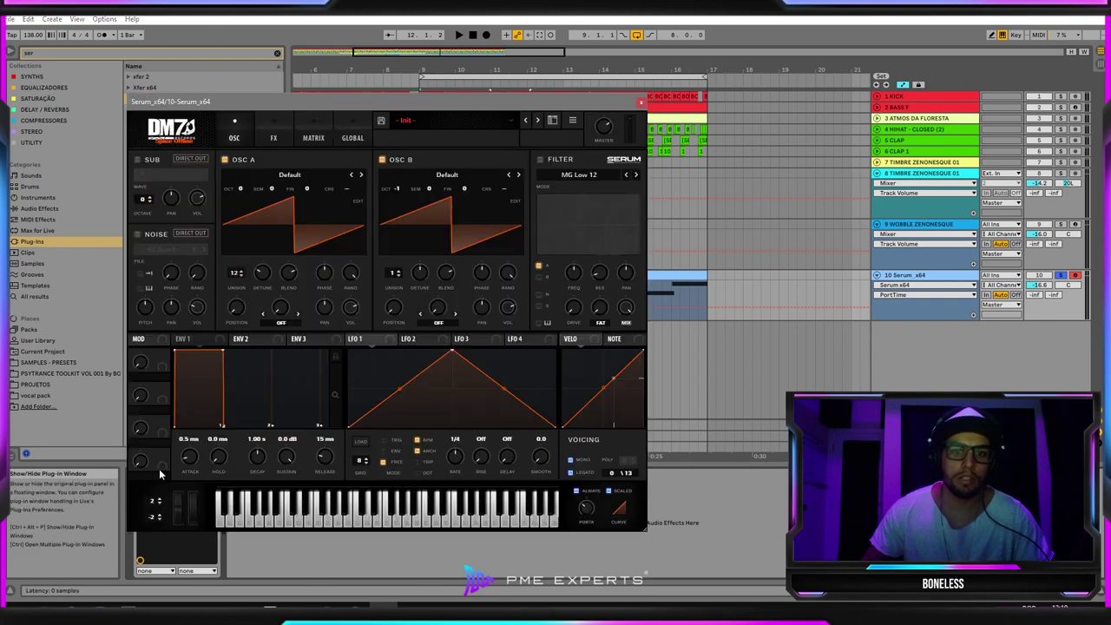
click(573, 121)
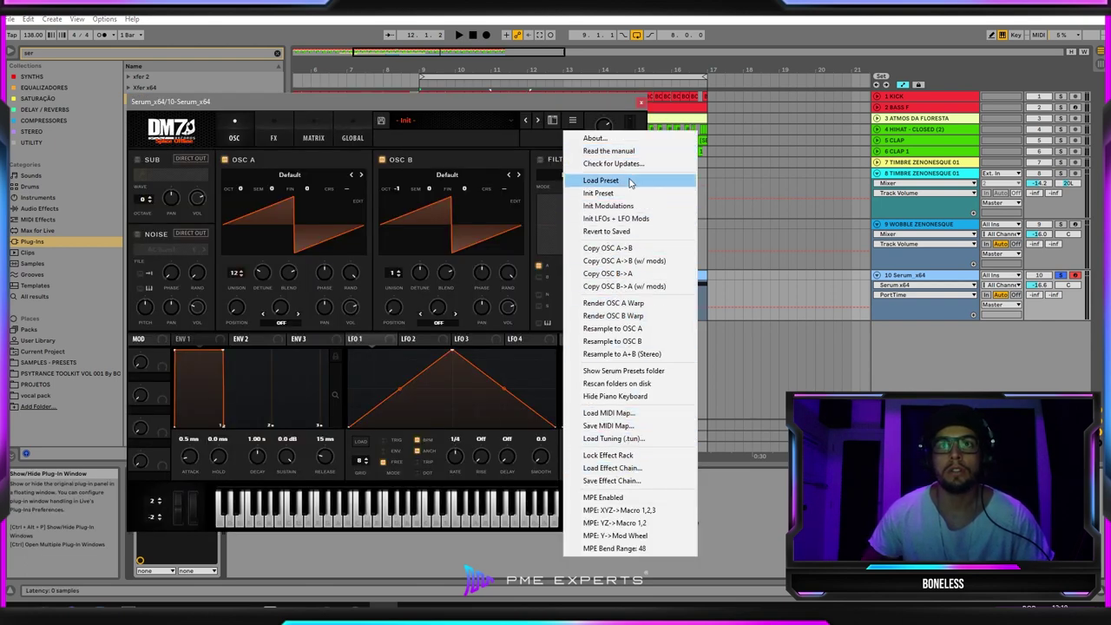
click(626, 193)
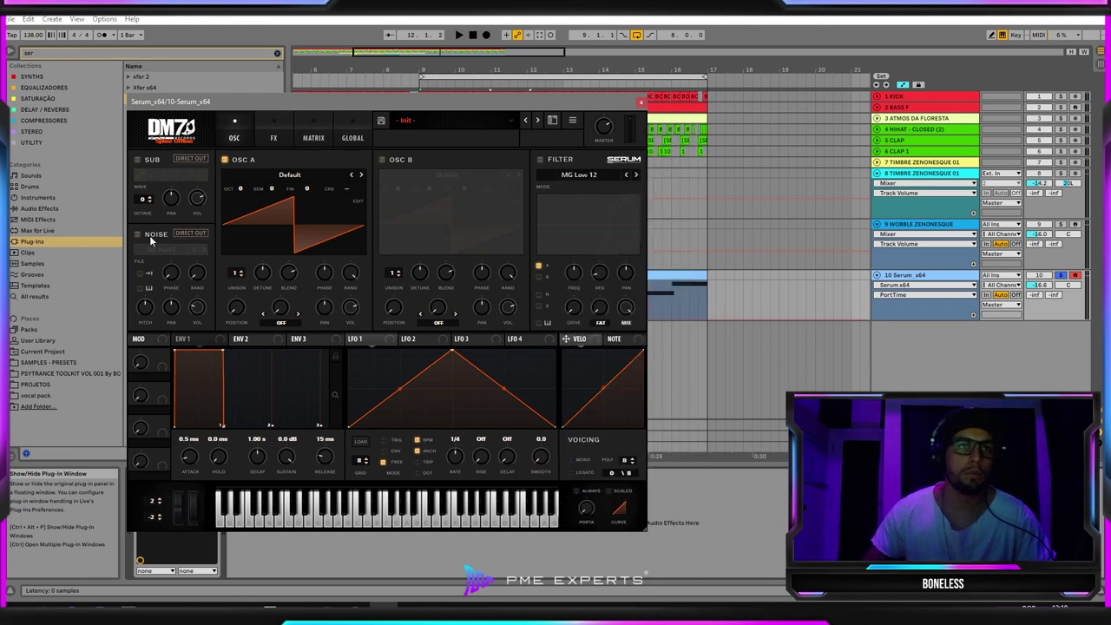
- Set oscillator A's unison to 11 voices and lower its detune slightly
scroll(242, 275, up, 8)
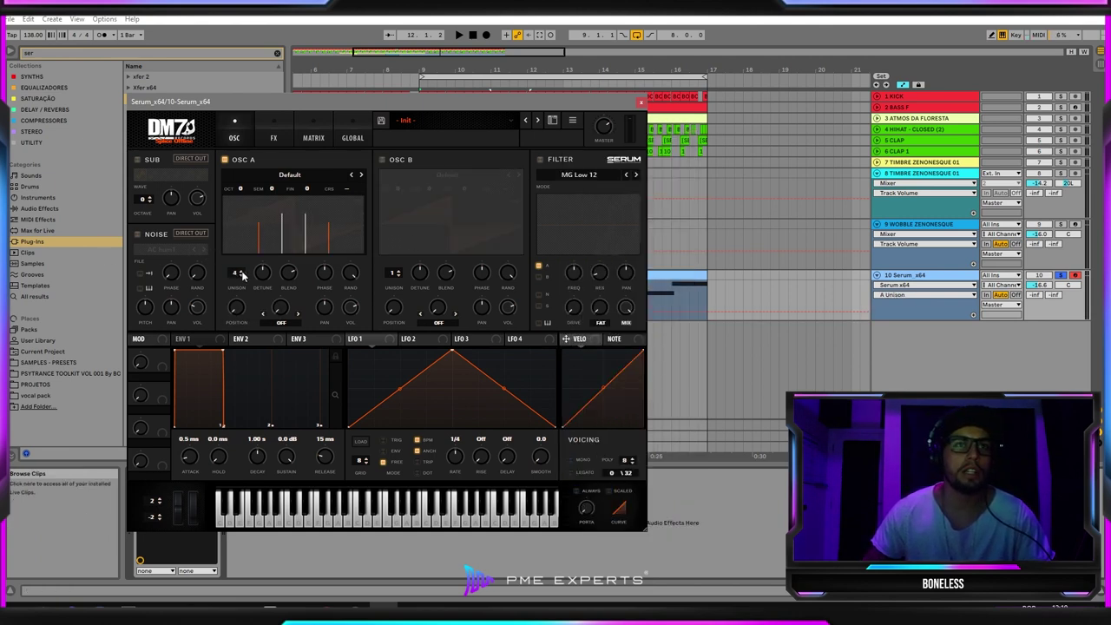
scroll(242, 275, up, 2)
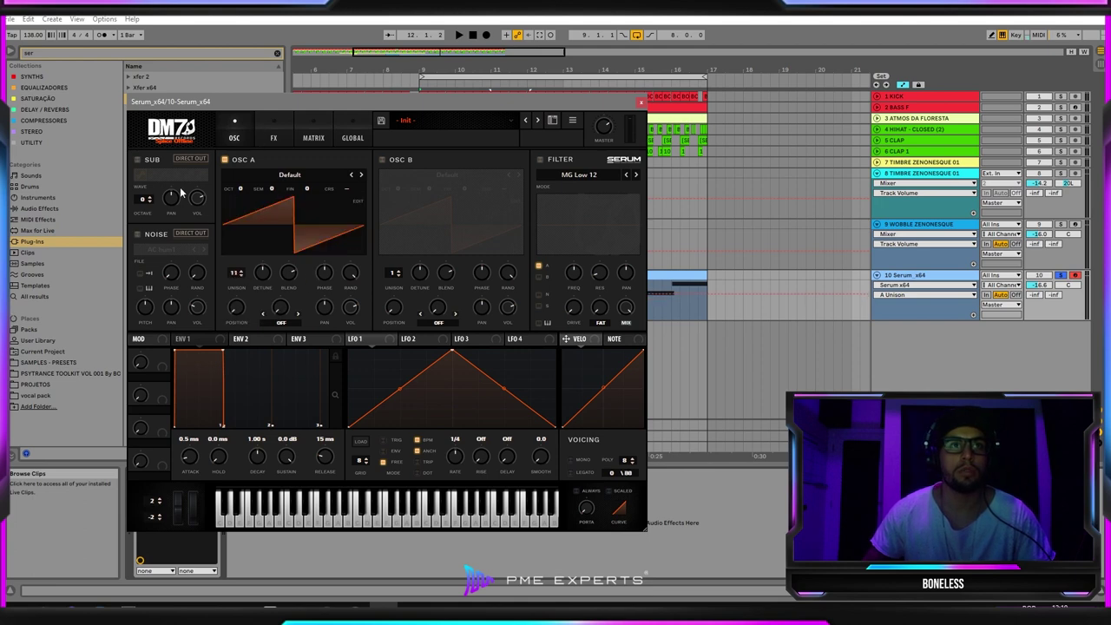
scroll(260, 278, down, 3)
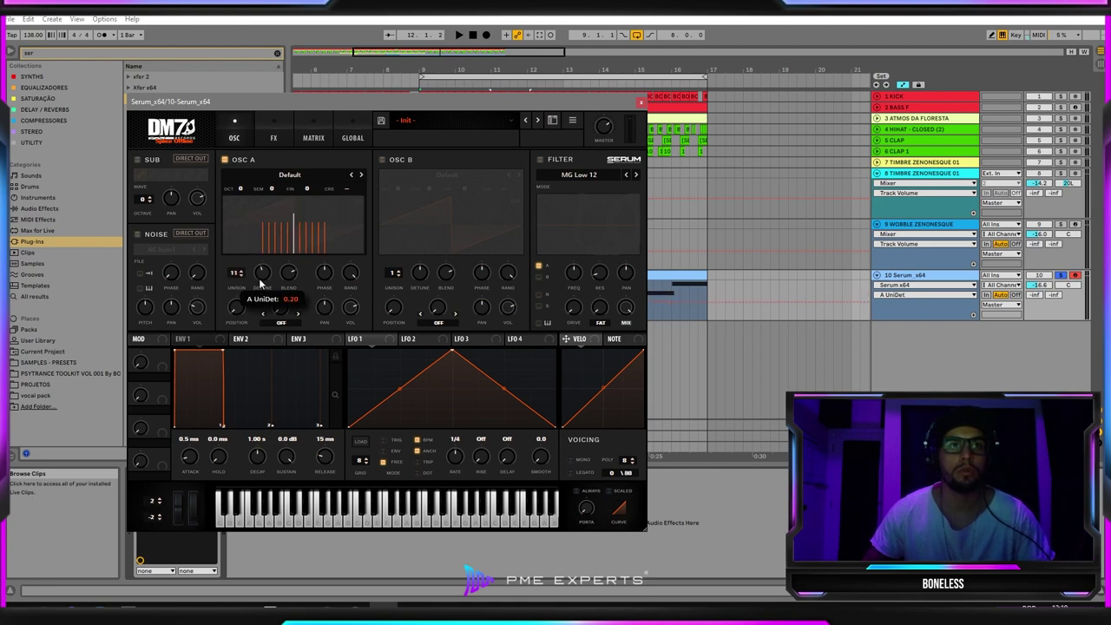
scroll(259, 284, down, 2)
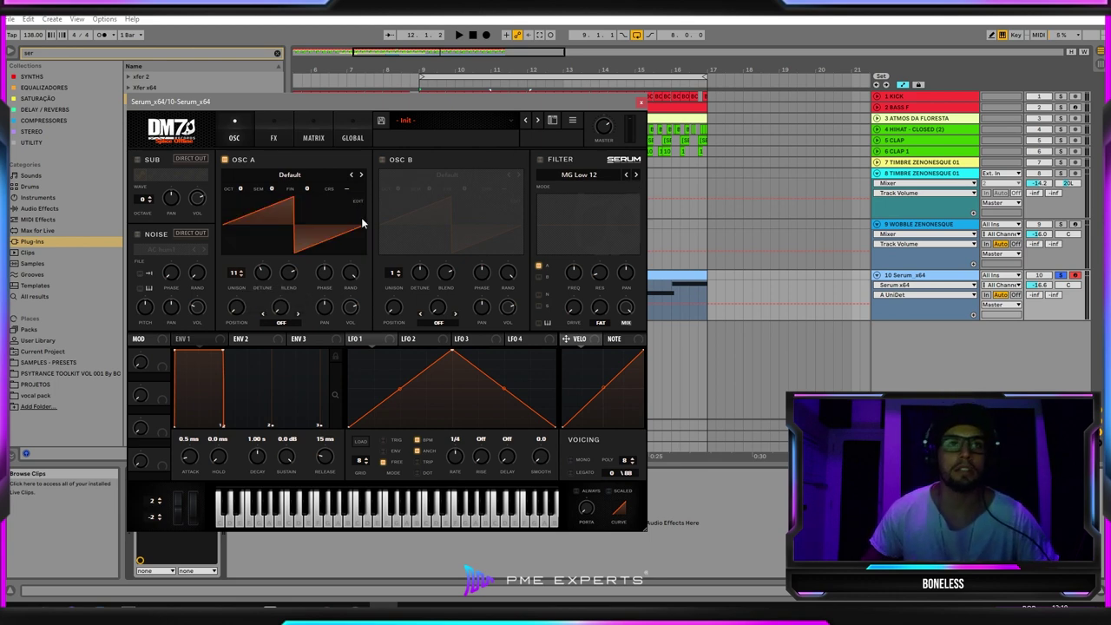
- Enable oscillator B and set its octave to -2 while auditioning the Serum clip
click(381, 159)
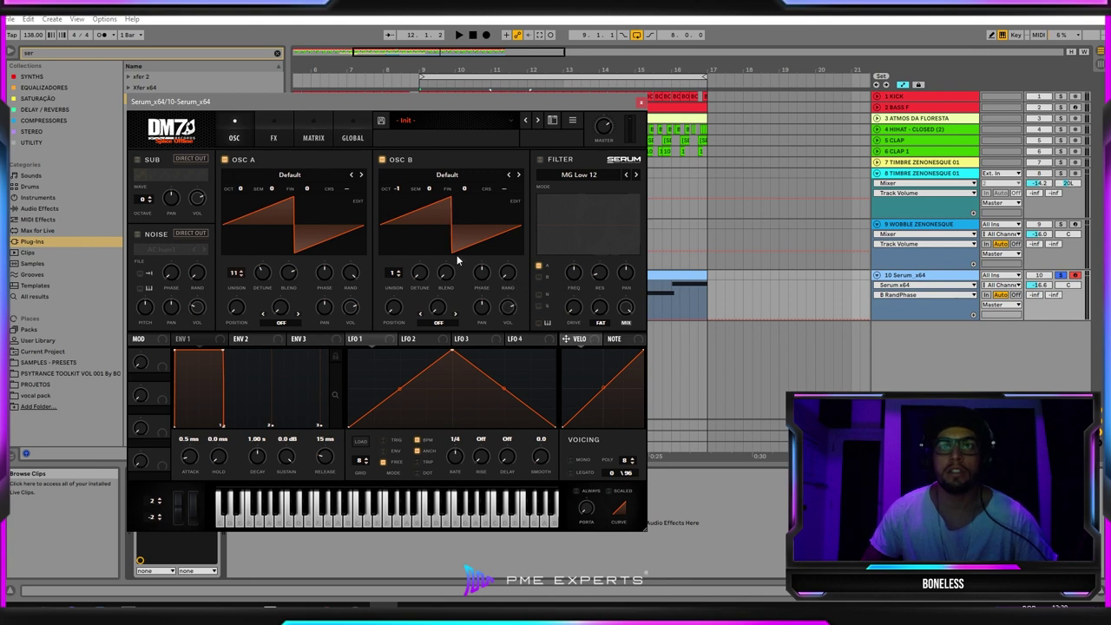
click(677, 257)
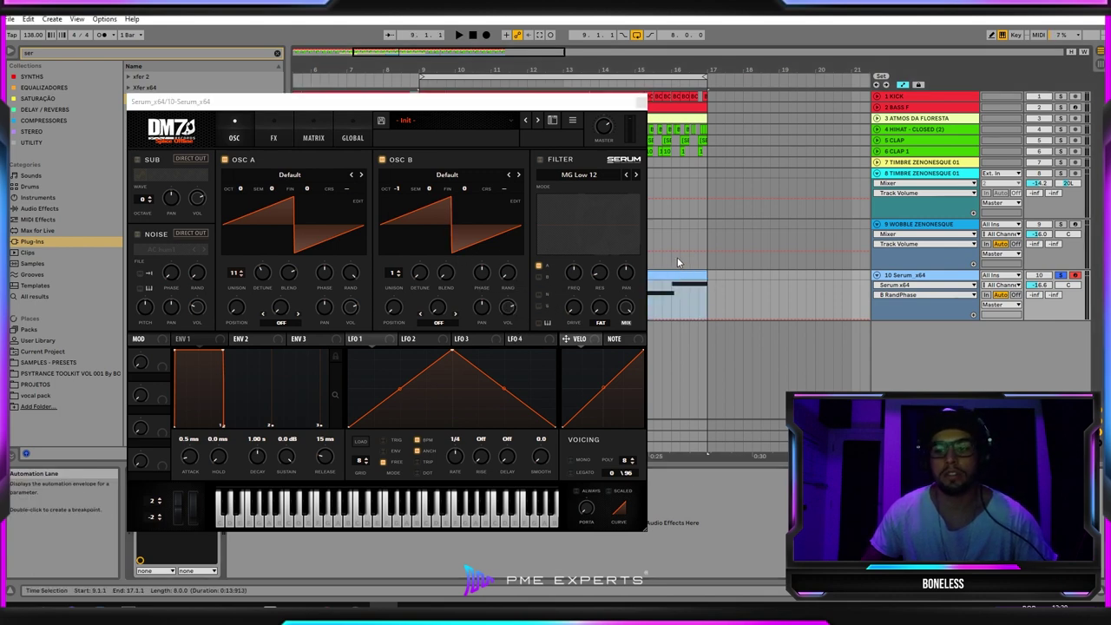
key(space)
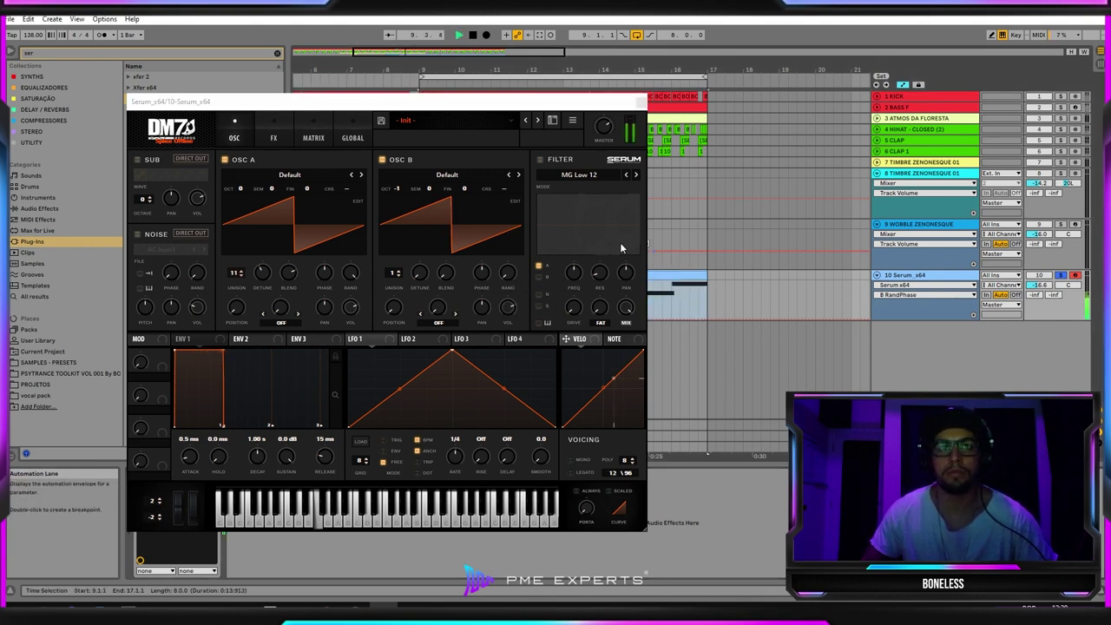
click(243, 200)
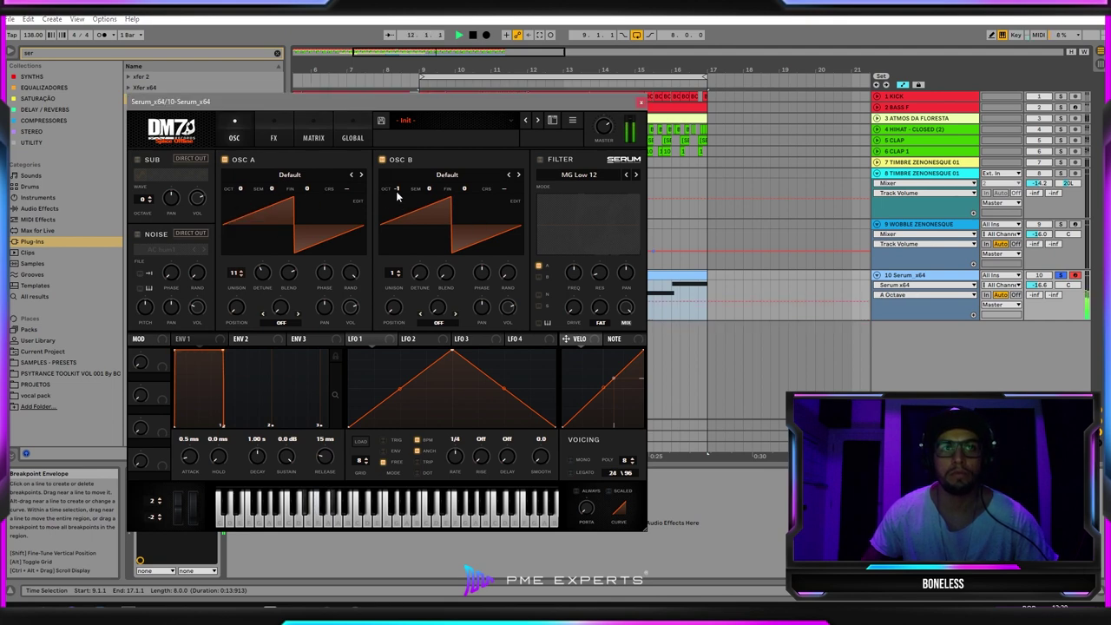
drag(396, 189, 402, 215)
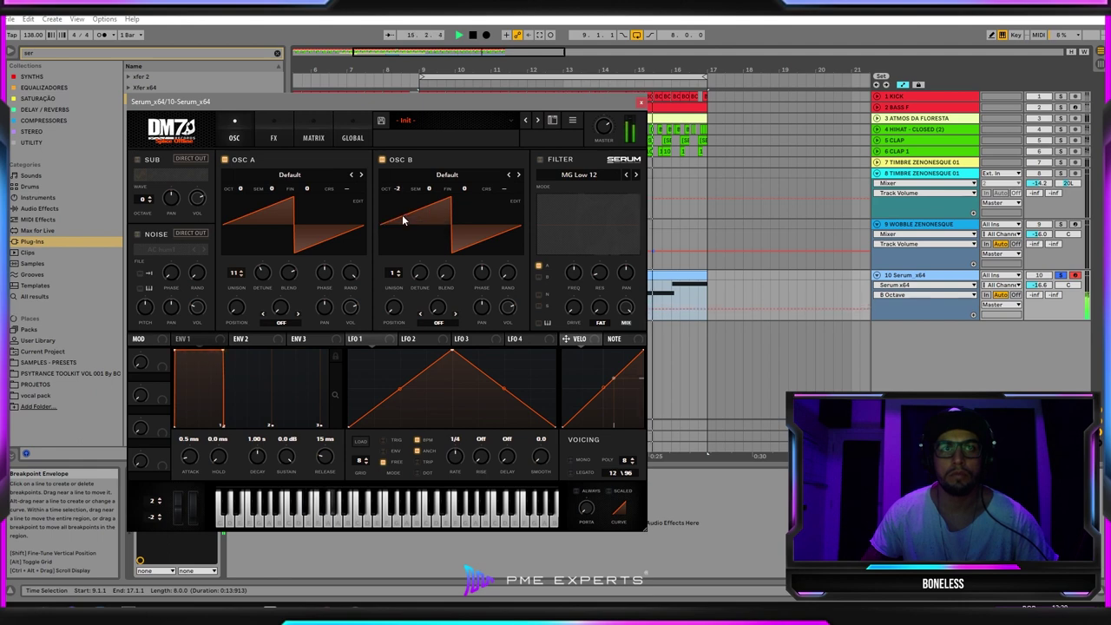
key(space)
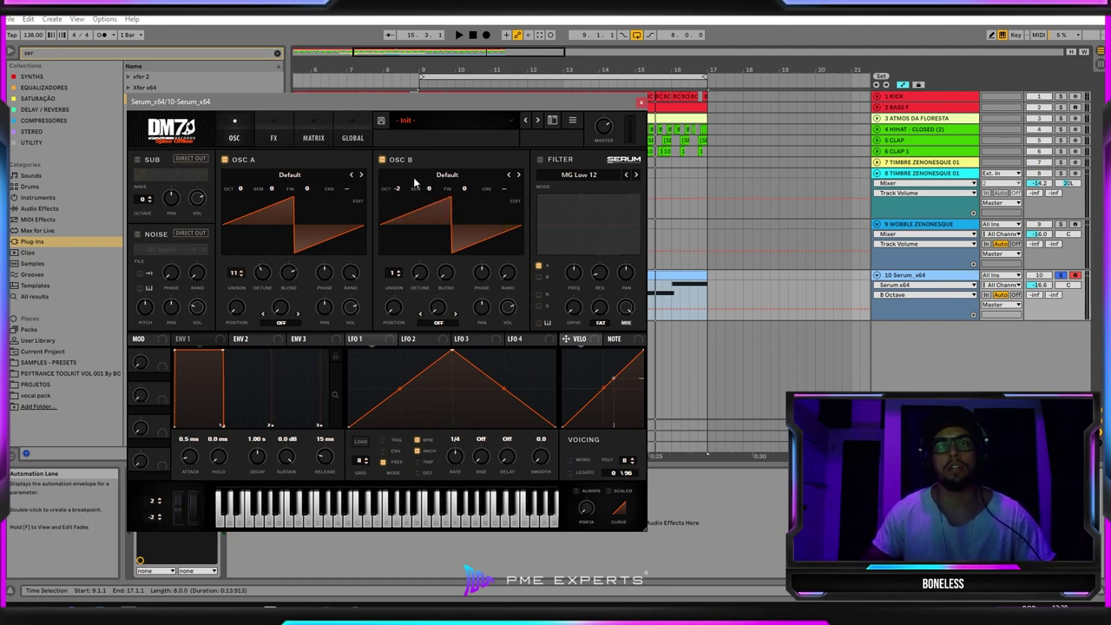
- Enable the filter with the MG Low 24 type and adjust its resonance and fat amounts
click(540, 159)
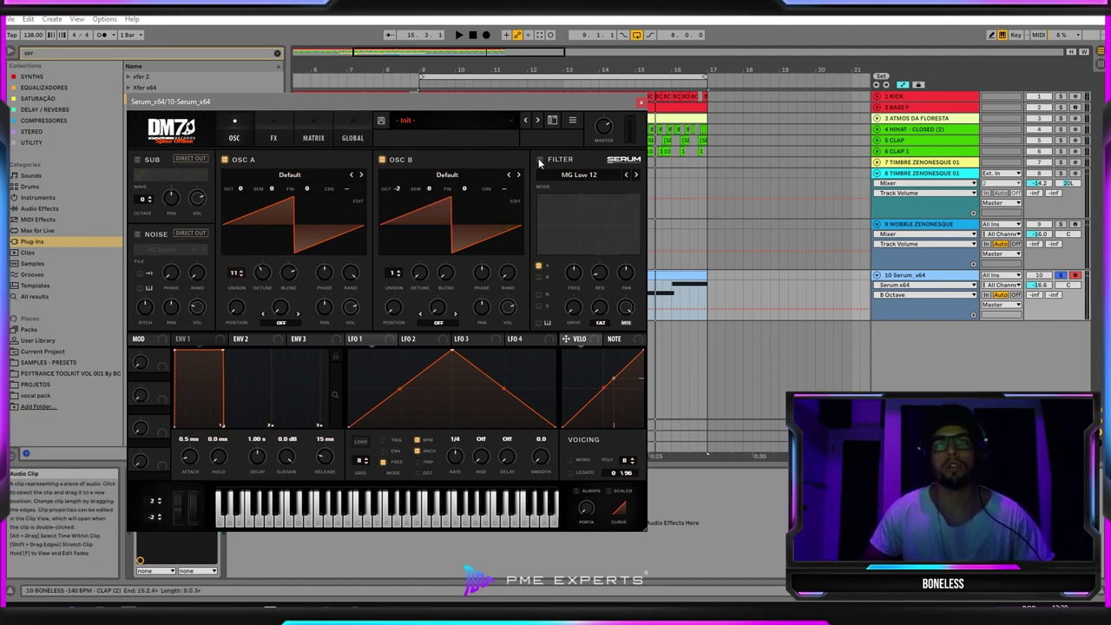
click(634, 175)
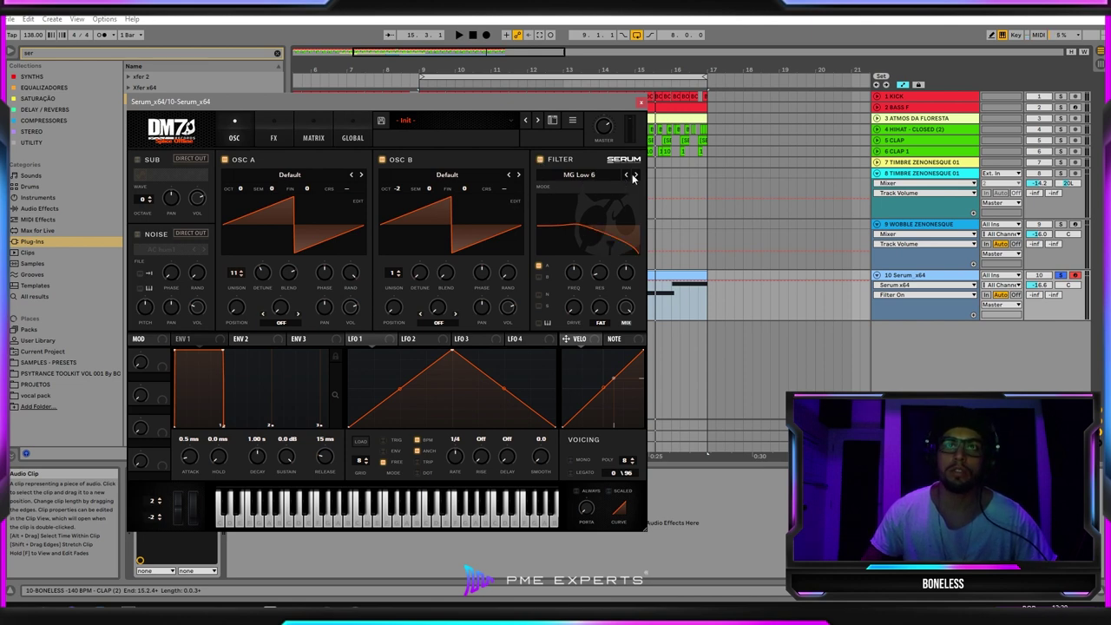
click(636, 176)
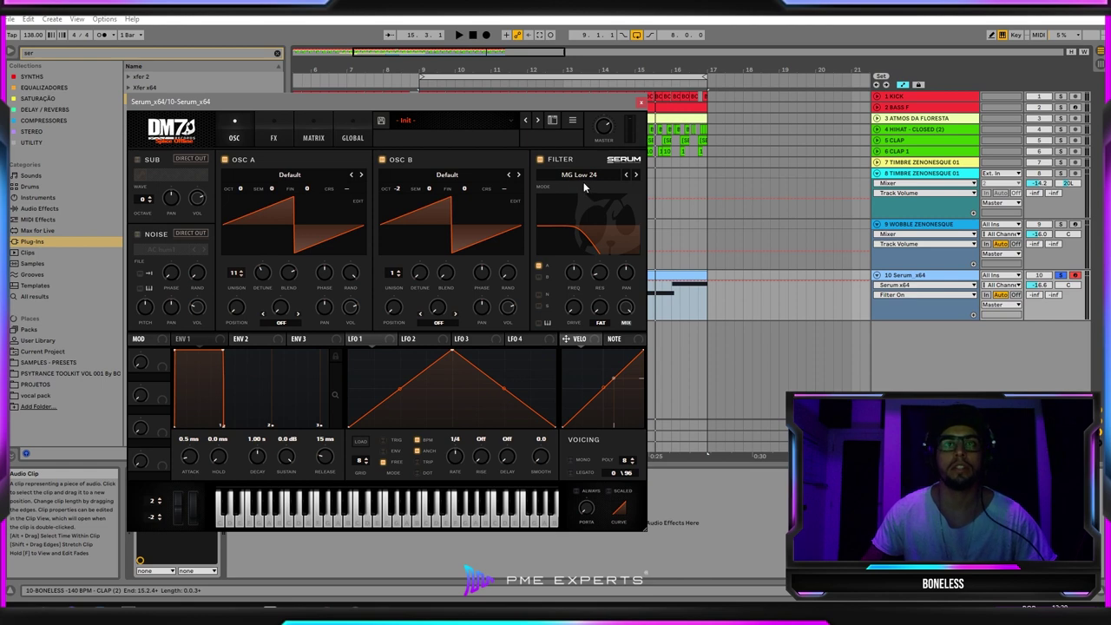
click(606, 276)
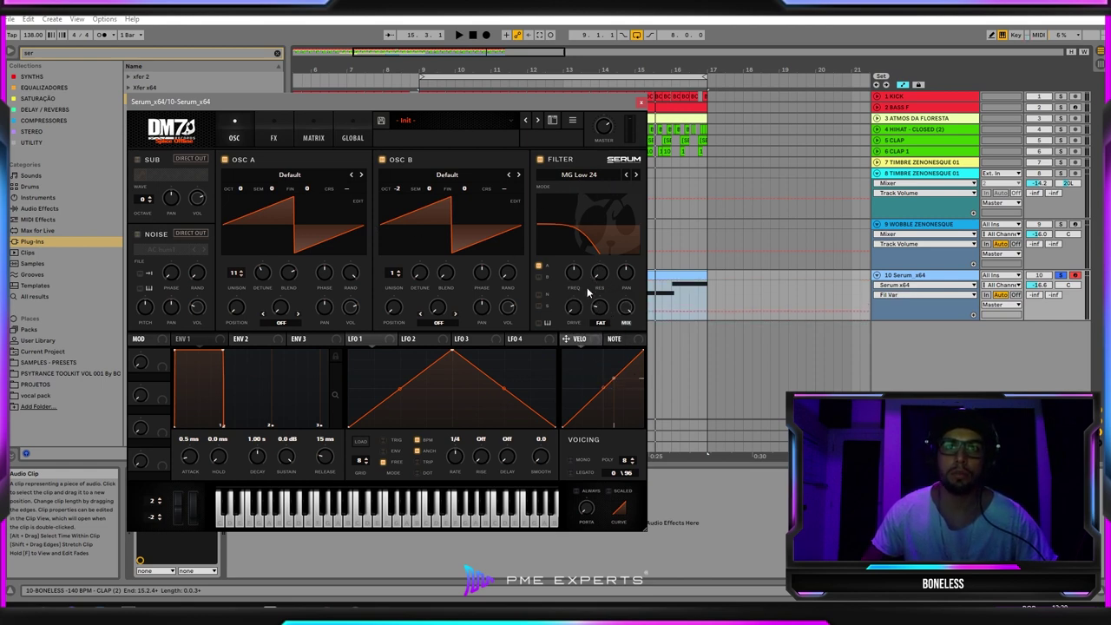
- Assign LFO 1 to the filter cutoff and route oscillator B, noise and sub through the filter
drag(574, 308, 573, 230)
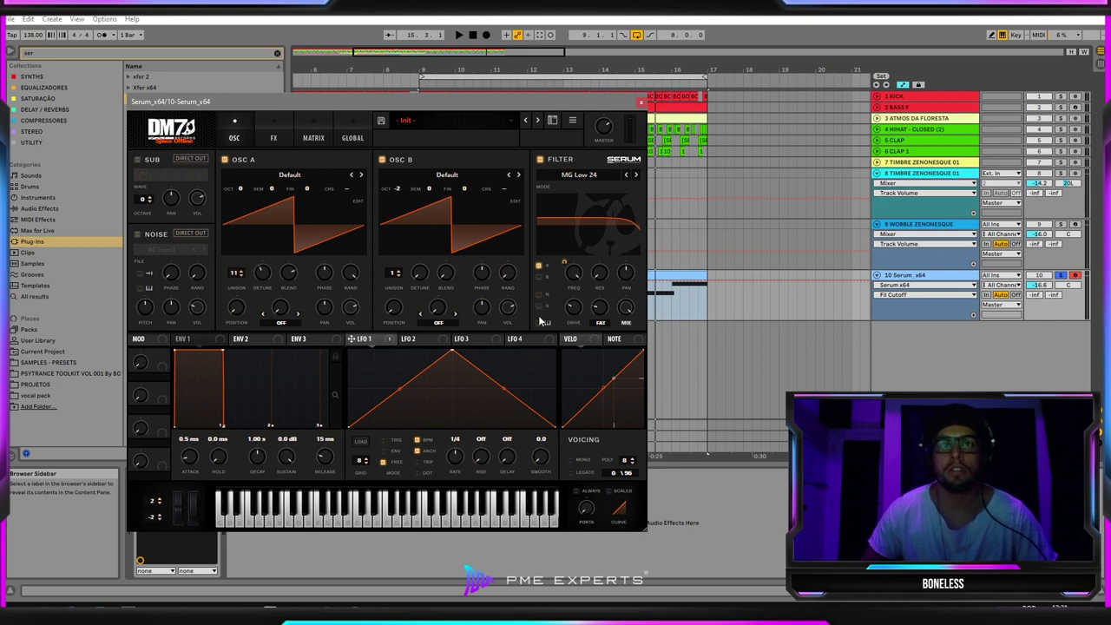
click(538, 277)
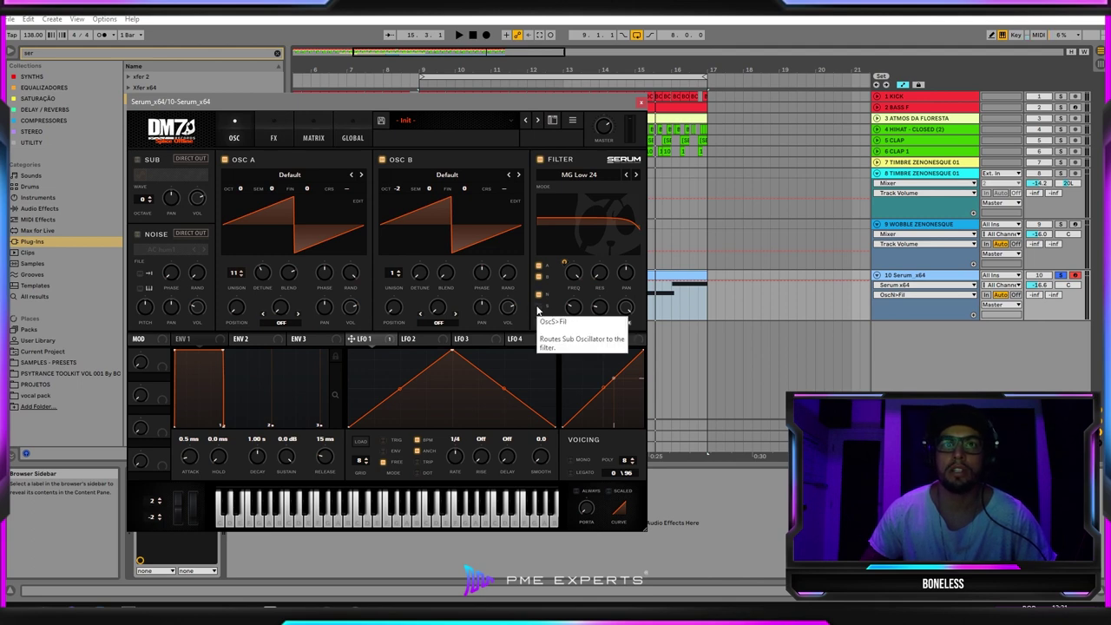
click(539, 308)
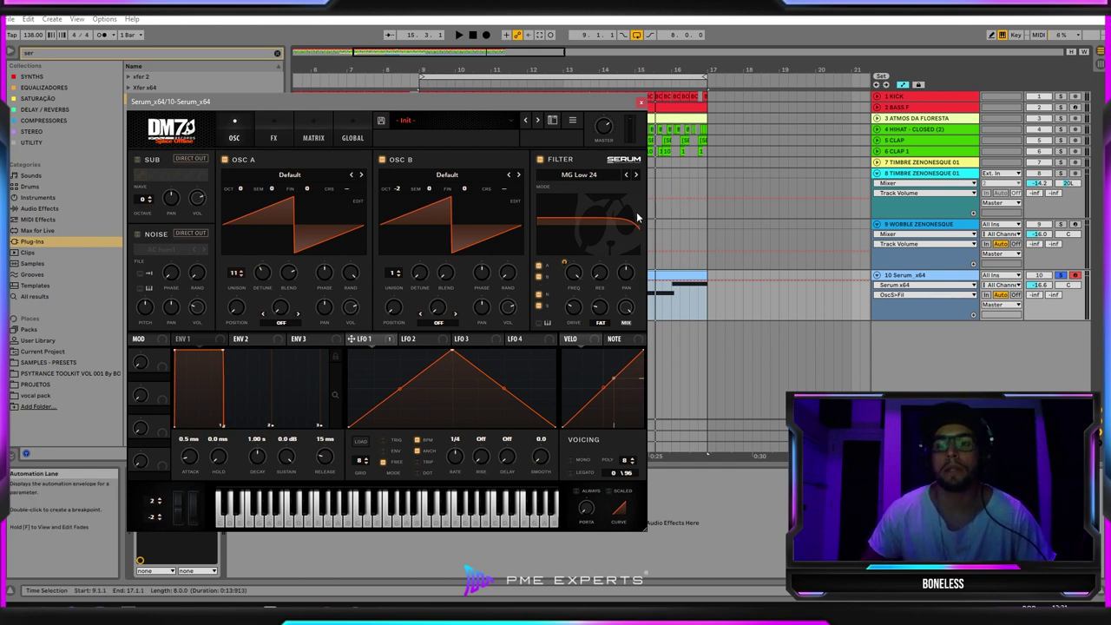
- Audition the clip, lower the filter cutoff to its minimum and raise LFO 1's modulation depth on it
key(space)
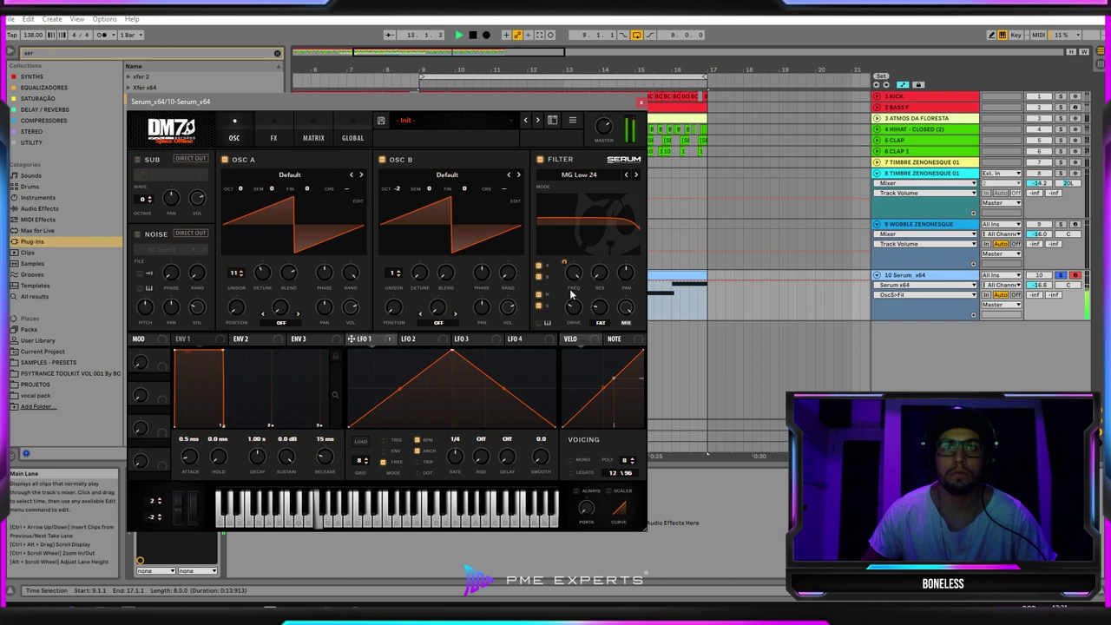
drag(575, 276, 579, 459)
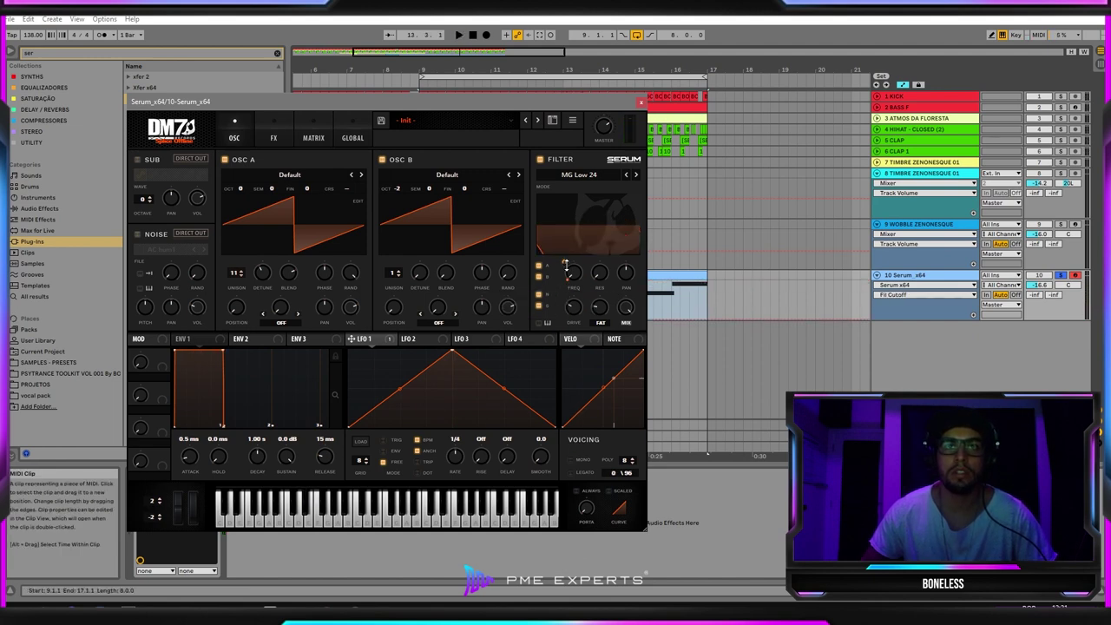
drag(566, 265, 572, 226)
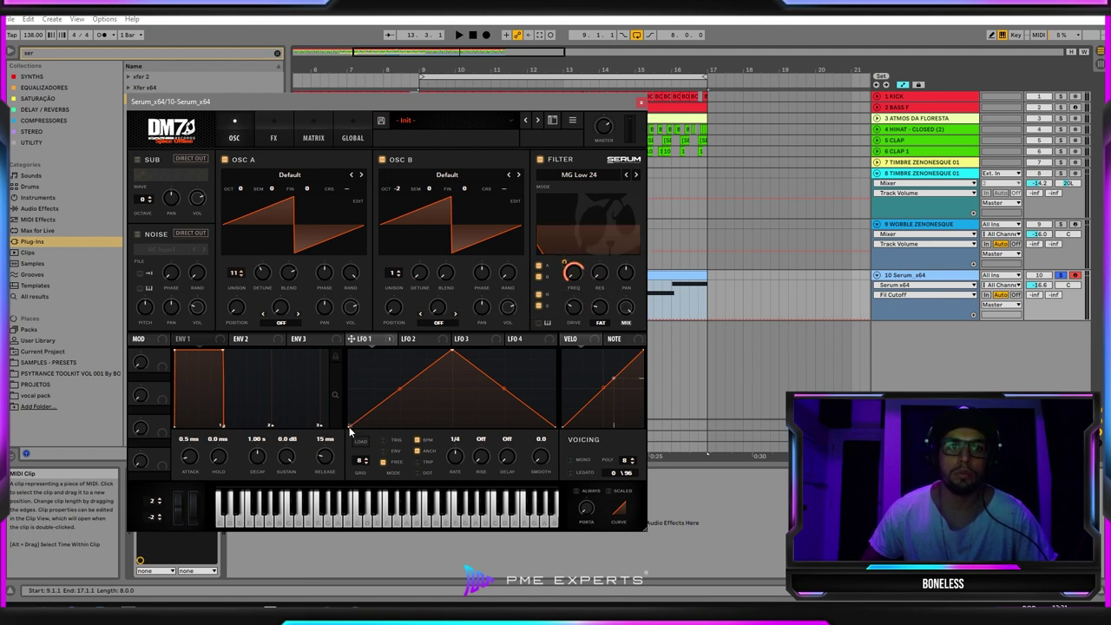
- Reshape LFO 1 from a triangle into a straight descending ramp and audition the clip
drag(350, 432, 372, 333)
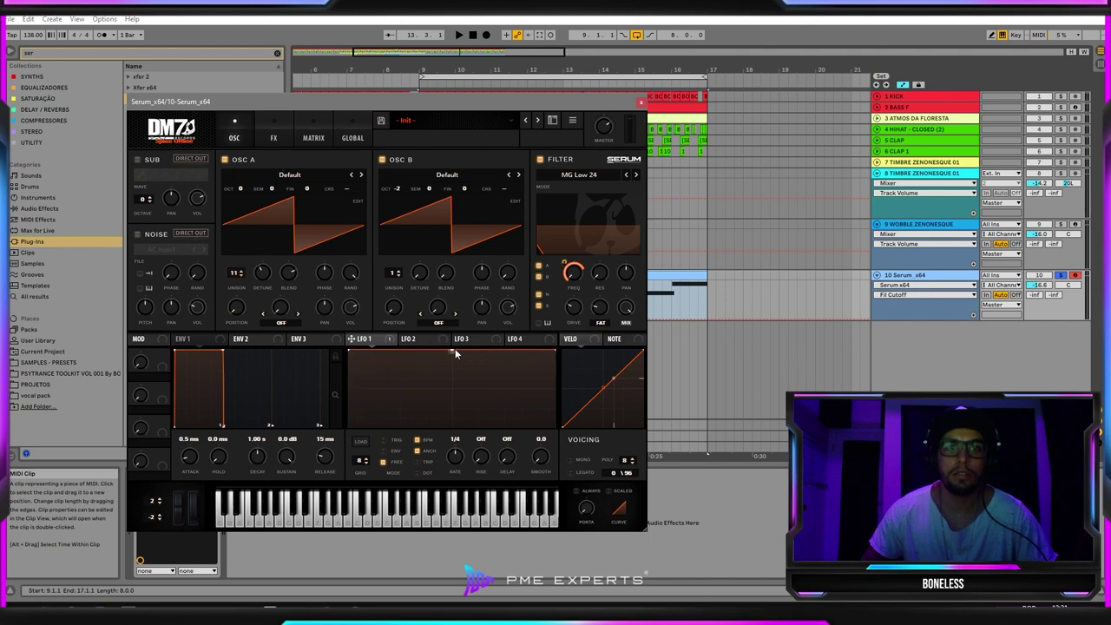
drag(556, 351, 557, 426)
key(space)
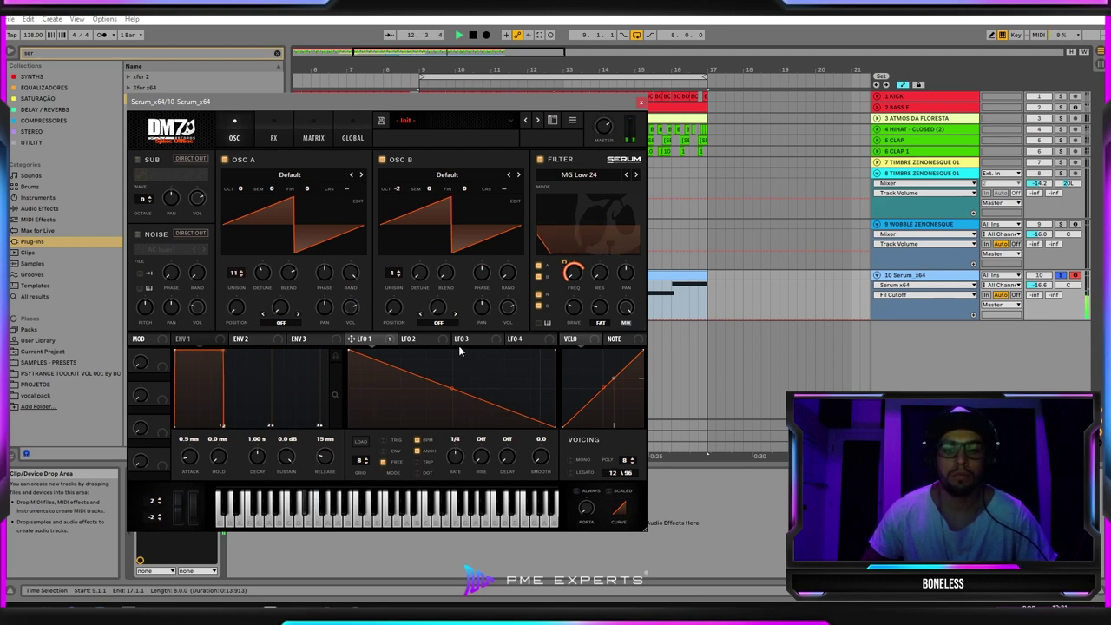
key(space)
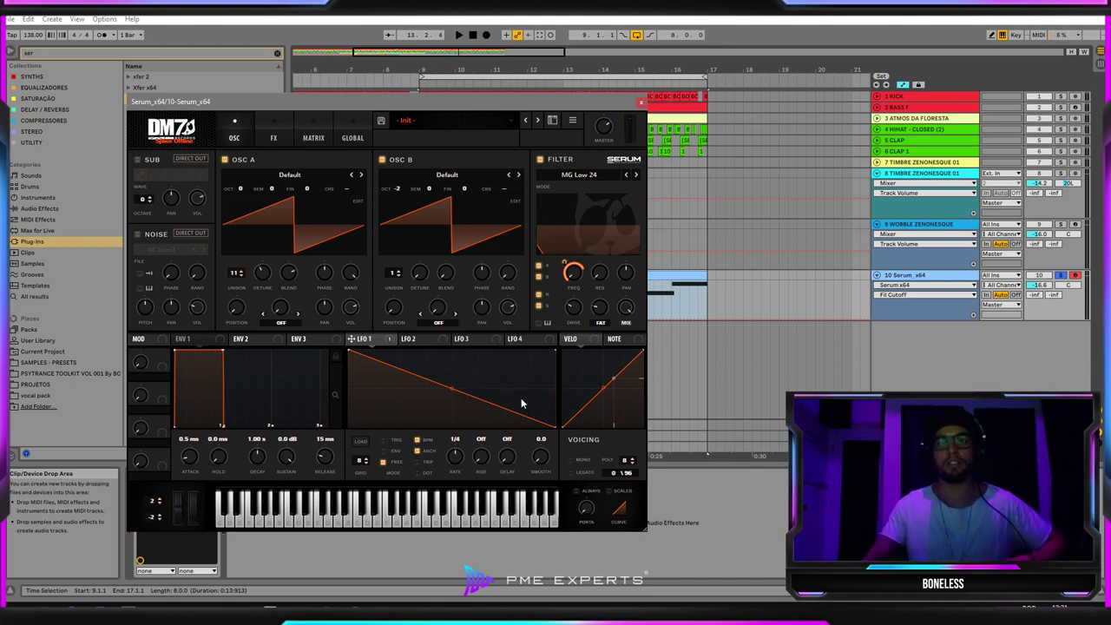
- Enable Mono and Legato voicing with Always and Scaled portamento, and raise the portamento time
click(570, 461)
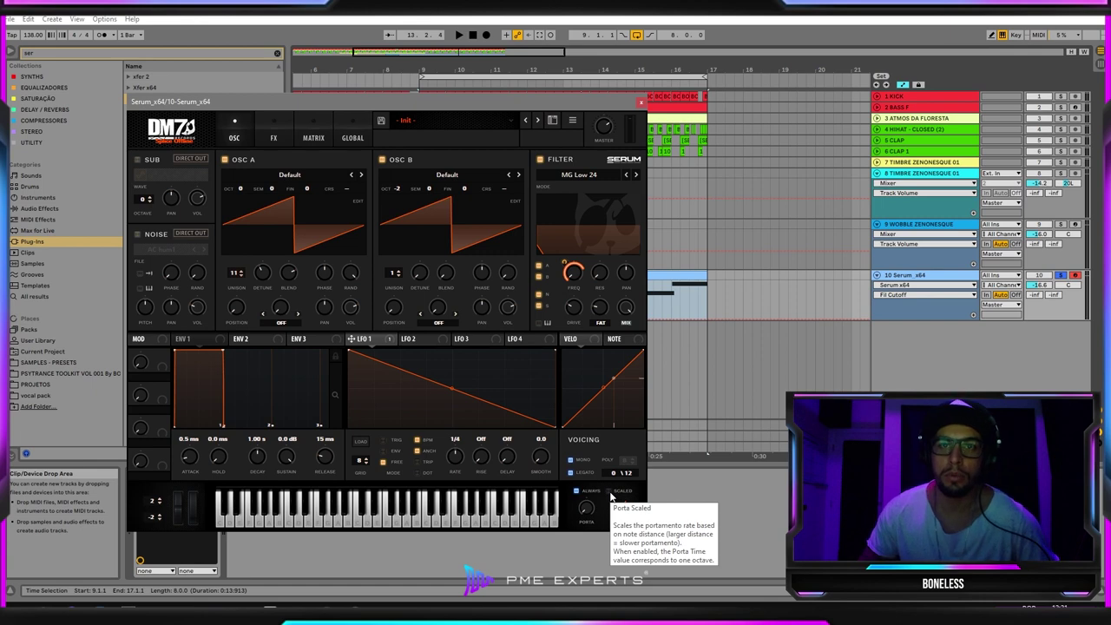
drag(588, 509, 589, 460)
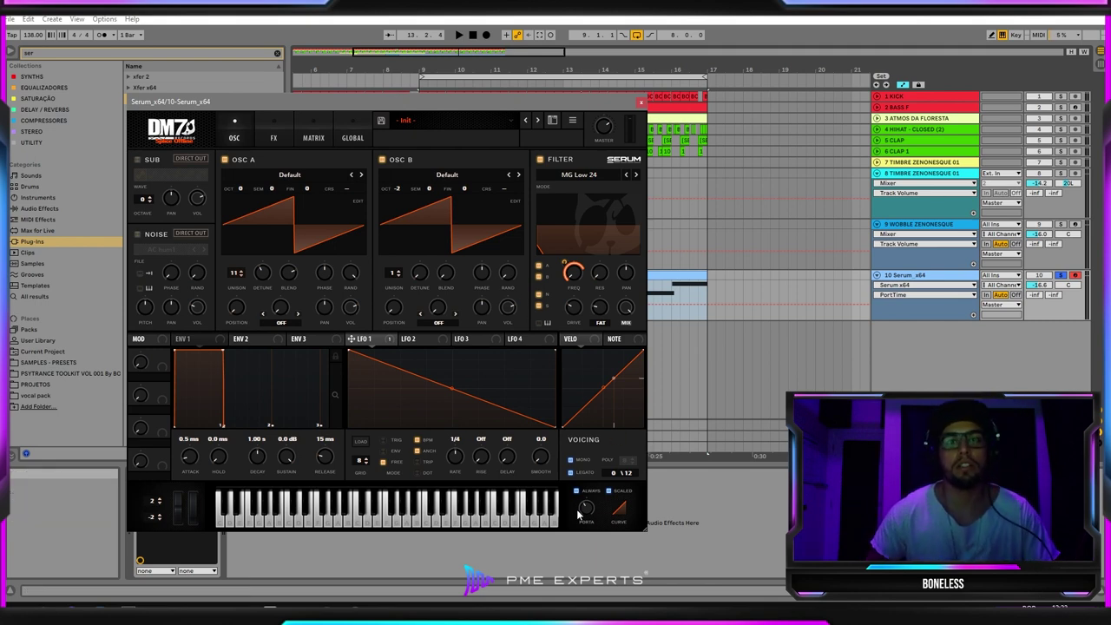
drag(594, 510, 594, 510)
key(space)
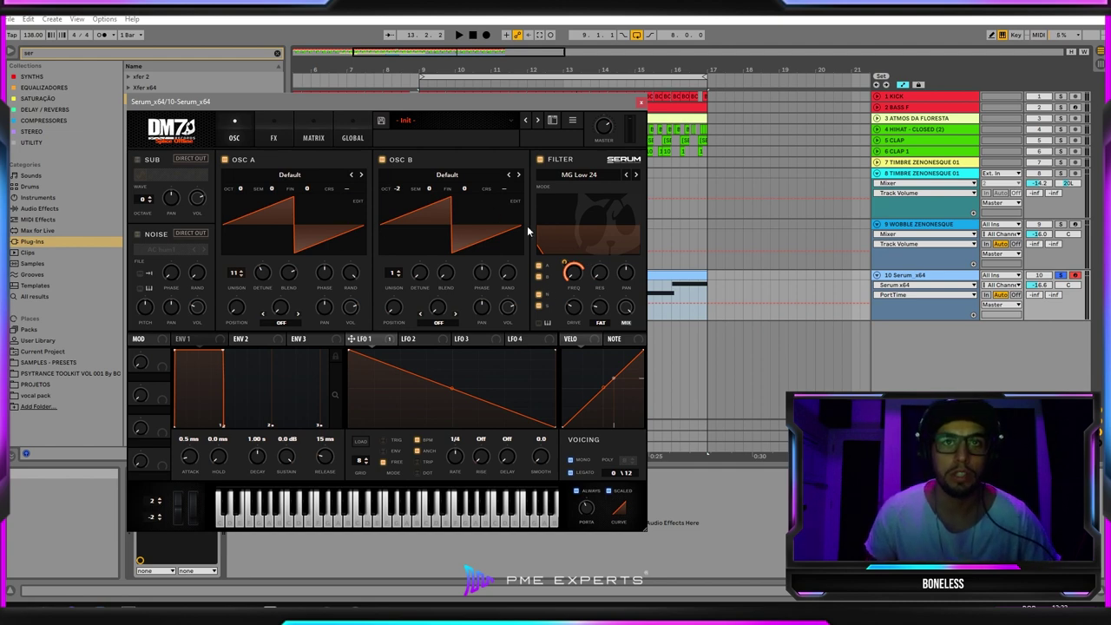
- Enable the noise oscillator with ARP white, audition the clip, and adjust the noise level and filter cutoff by ear
click(138, 233)
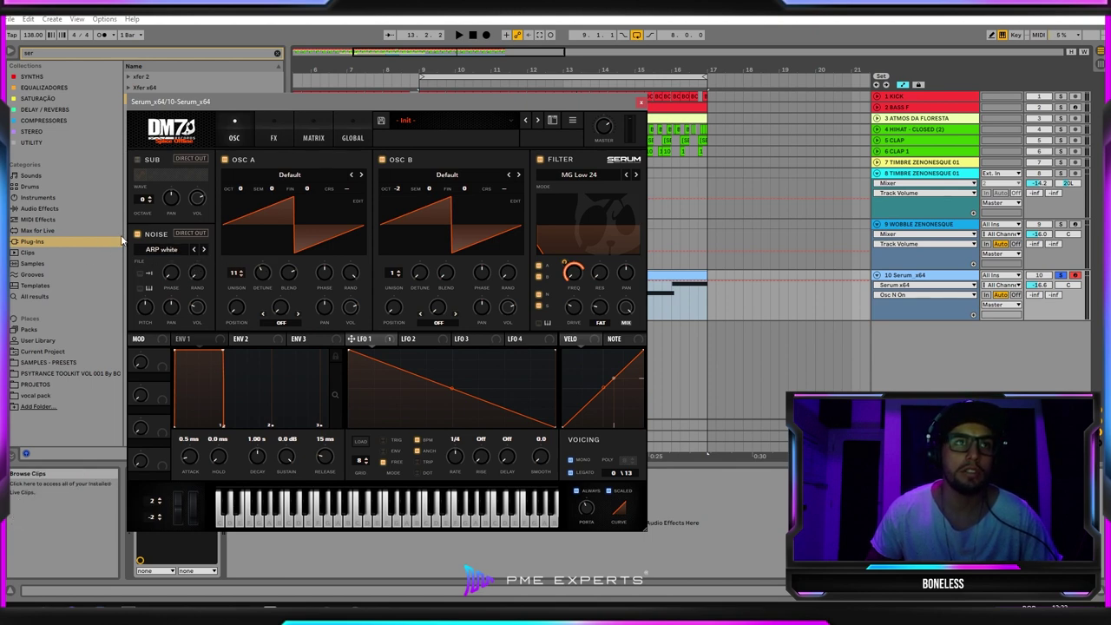
drag(206, 312, 194, 211)
key(space)
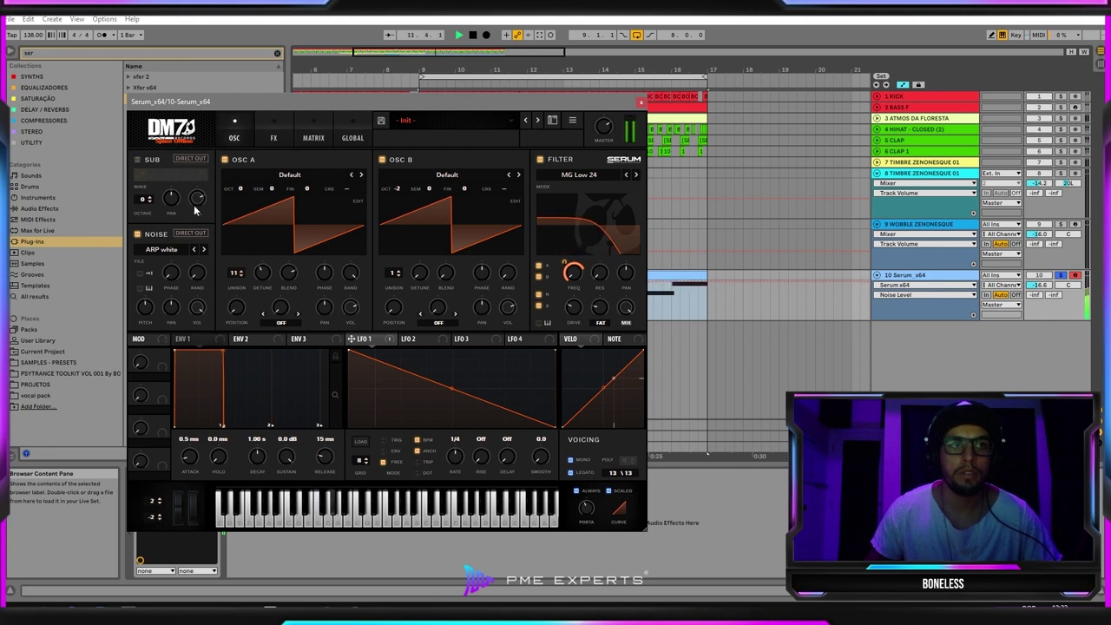
drag(573, 272, 566, 224)
drag(196, 305, 186, 367)
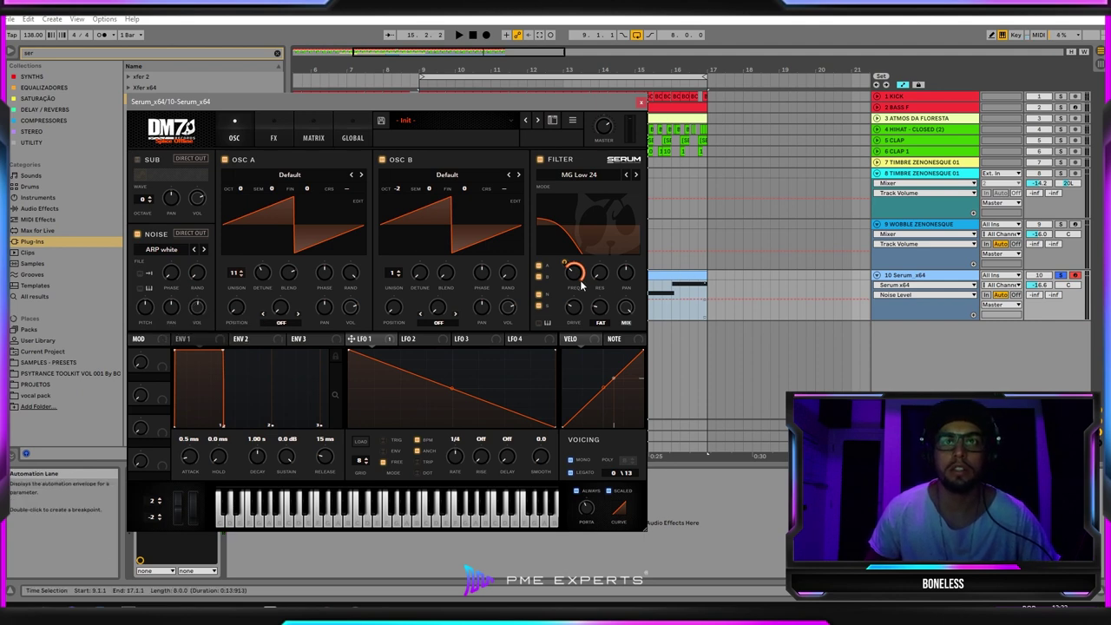
- Lower the filter cutoff to its minimum and set LFO 1 to Trig mode with BPM sync off
drag(558, 224, 587, 226)
drag(575, 274, 578, 288)
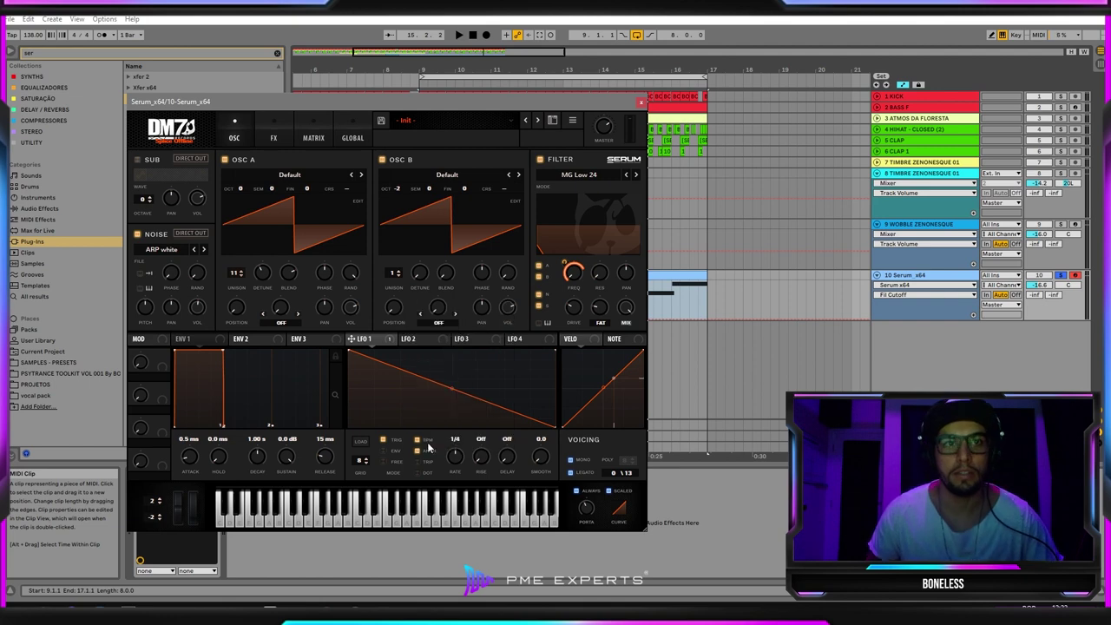
click(421, 443)
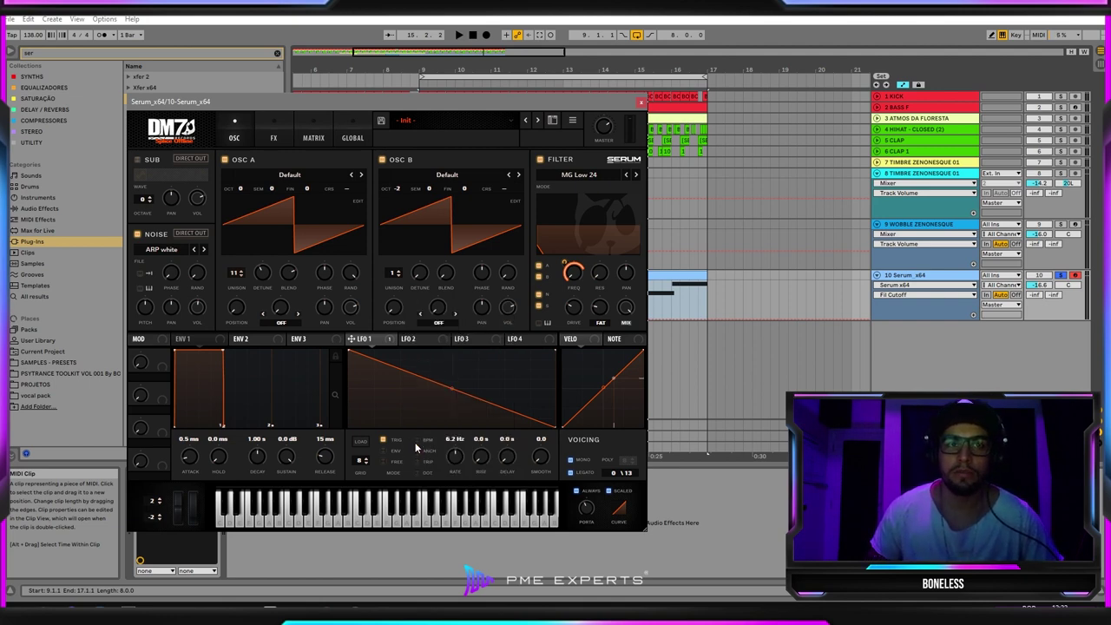
- Re-enable LFO 1's BPM sync, audition rates such as 1/64 and 1/32, and set the rate to 1/4
mouse_move(451, 456)
mouse_down()
mouse_move(462, 432)
mouse_move(455, 472)
mouse_move(464, 453)
mouse_move(431, 464)
mouse_move(464, 457)
mouse_move(468, 443)
mouse_up()
key(space)
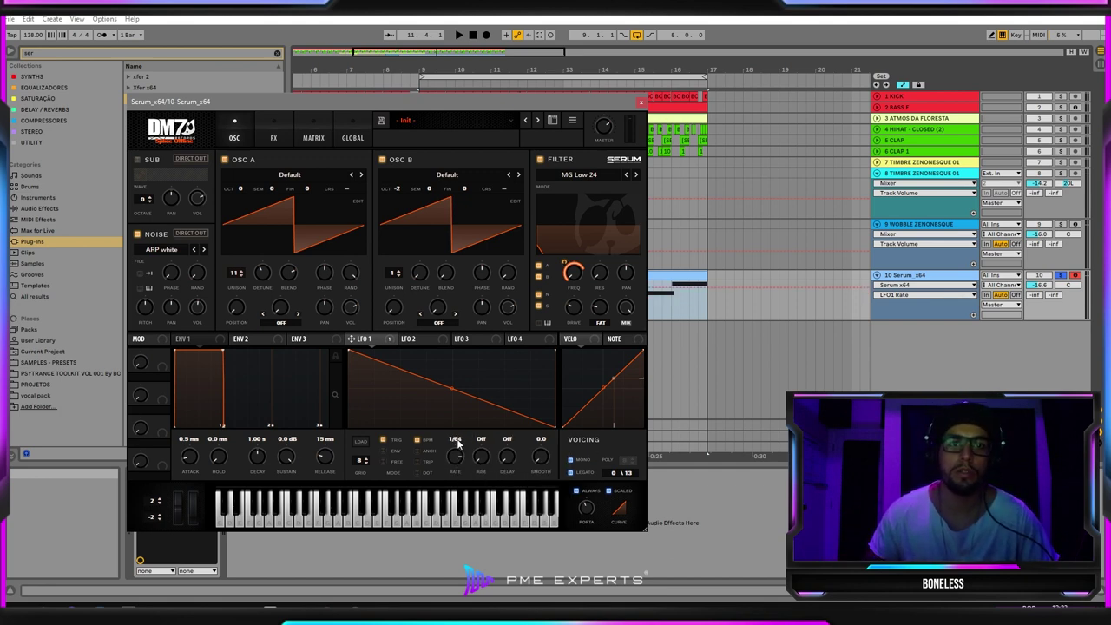
drag(457, 444, 458, 455)
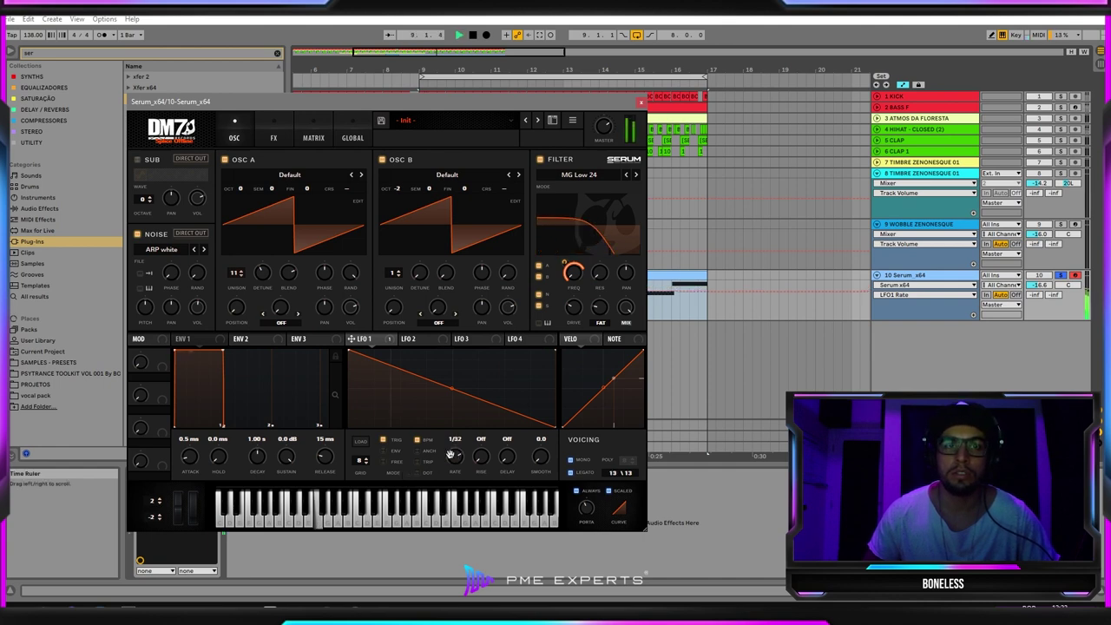
mouse_move(451, 460)
mouse_down()
mouse_move(451, 470)
mouse_move(458, 452)
mouse_up()
key(space)
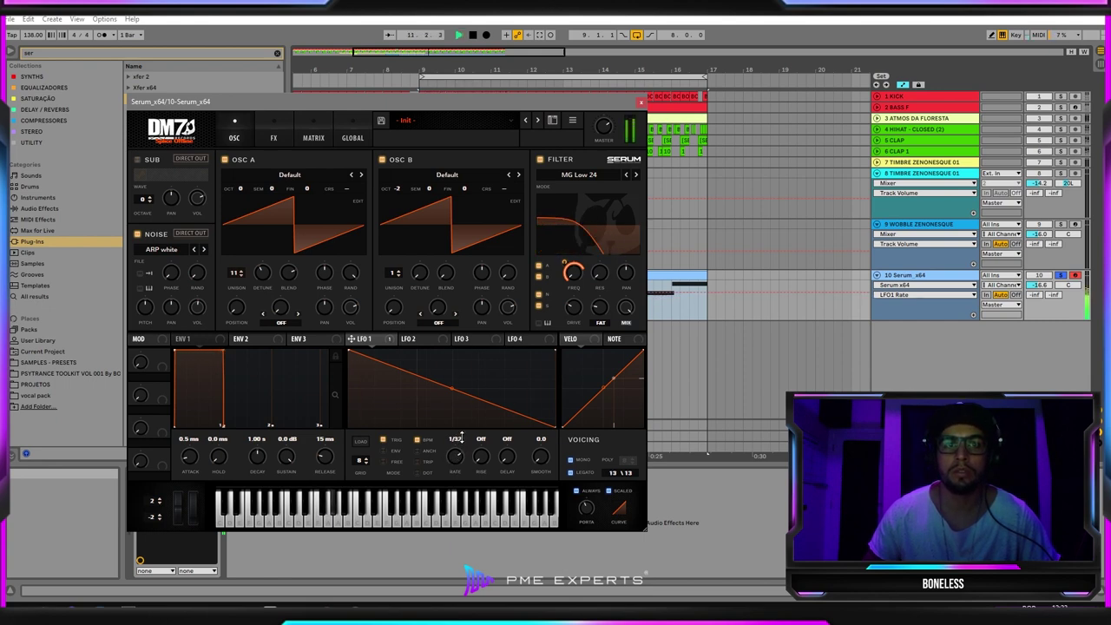
drag(457, 452, 460, 460)
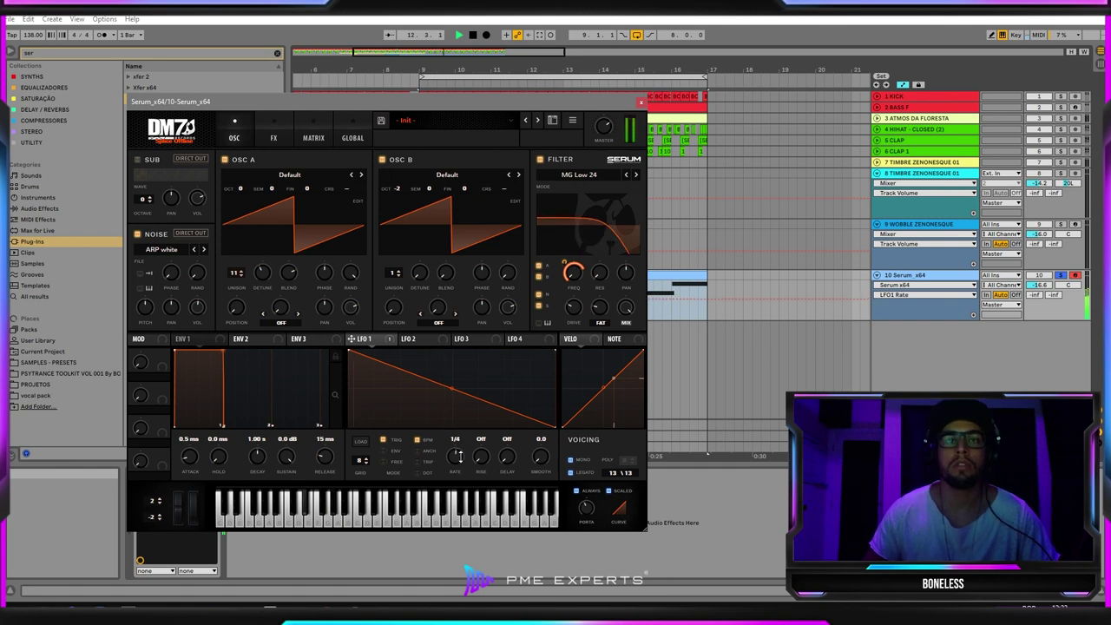
key(space)
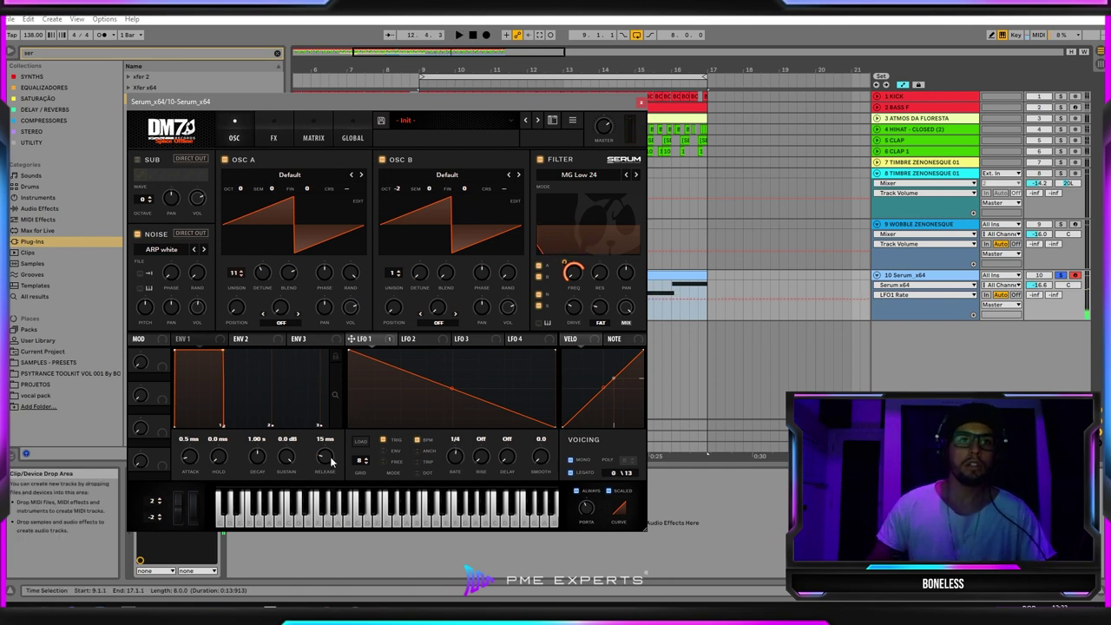
- Set envelope 1's release to 324 ms and rebalance the filter cutoff and LFO 1's modulation depth on it while auditioning
click(214, 339)
drag(327, 455, 325, 425)
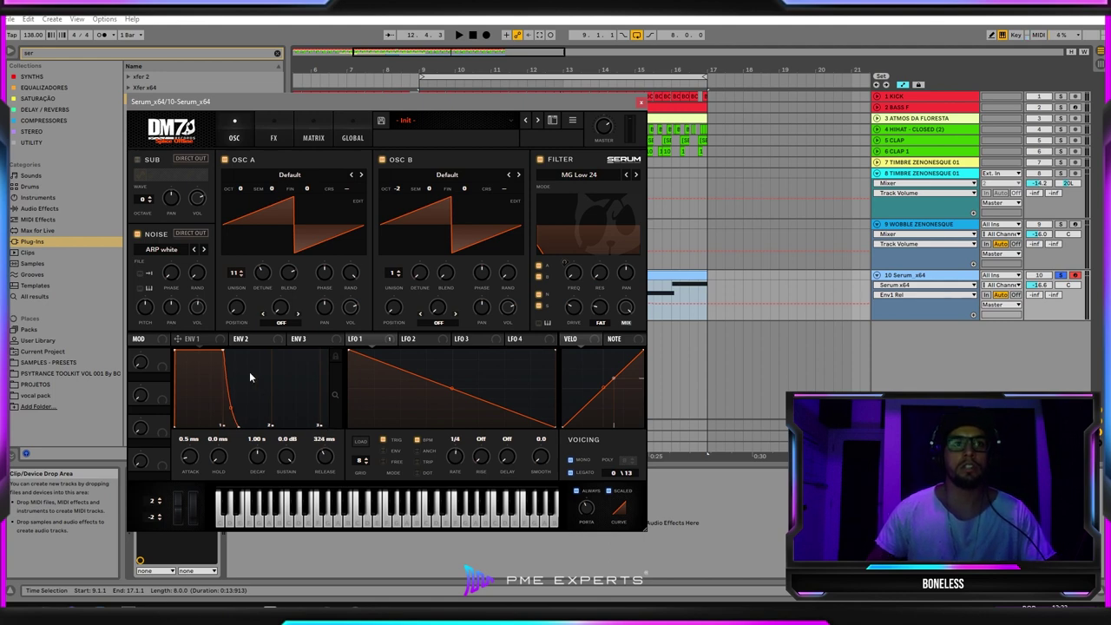
click(384, 341)
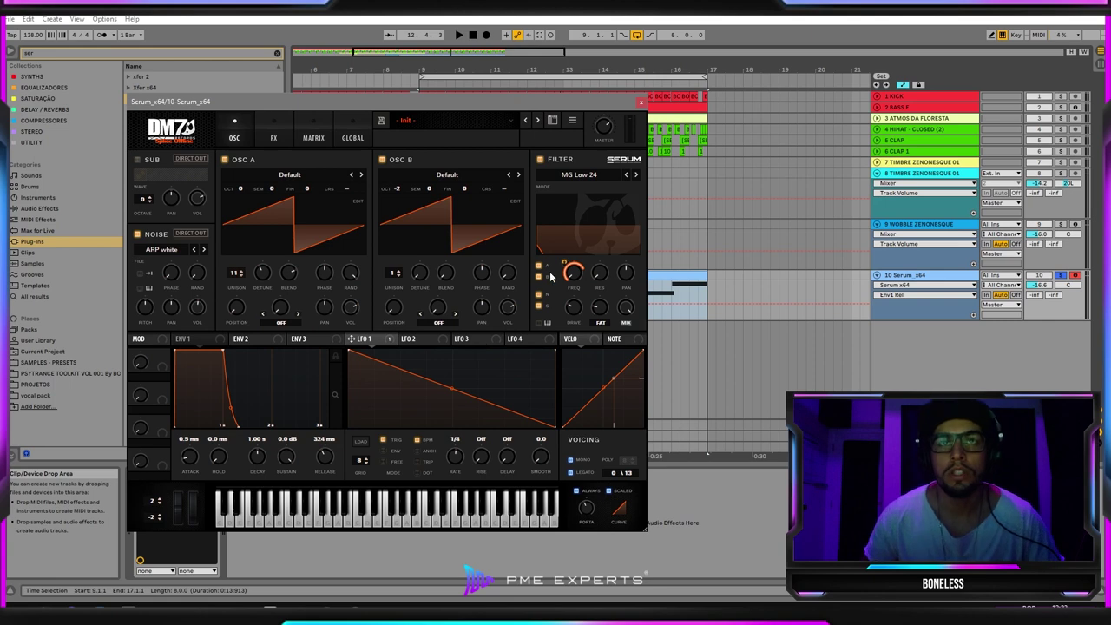
mouse_move(574, 273)
mouse_down()
mouse_move(573, 291)
mouse_move(567, 258)
mouse_up()
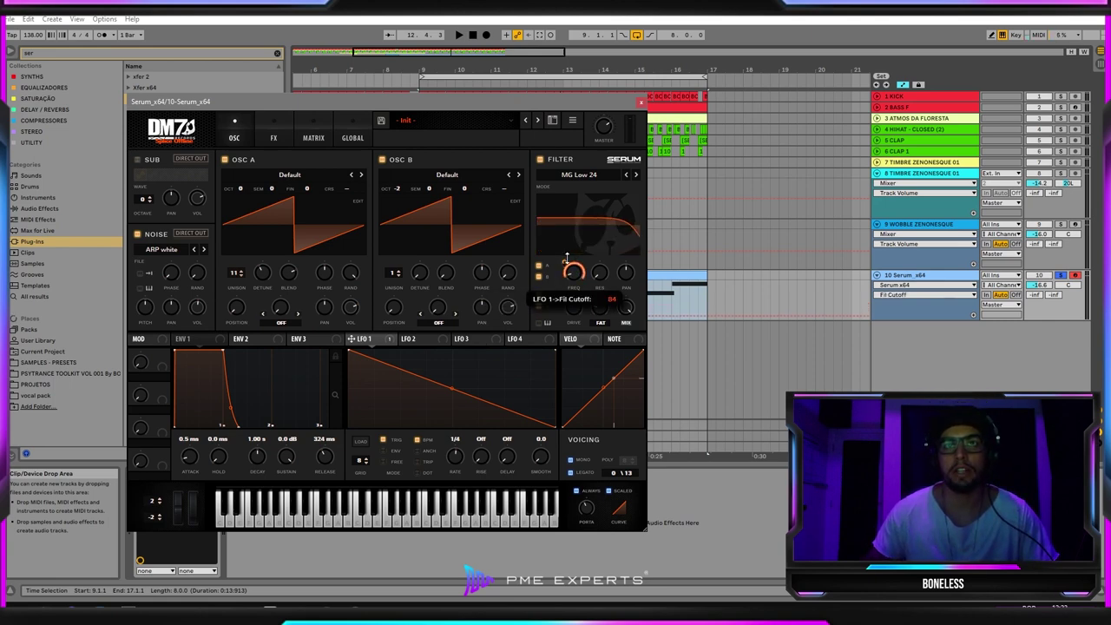
key(space)
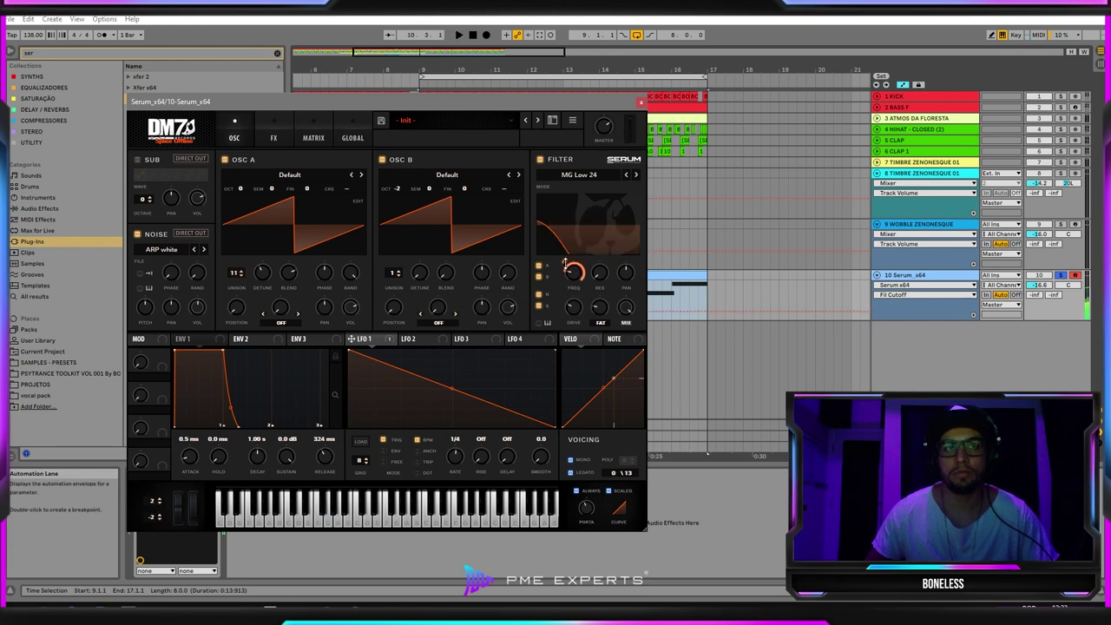
- Set oscillator A's octave to -1, inspect the notes of track 10's MIDI clip, and return to its device view
drag(245, 190, 246, 200)
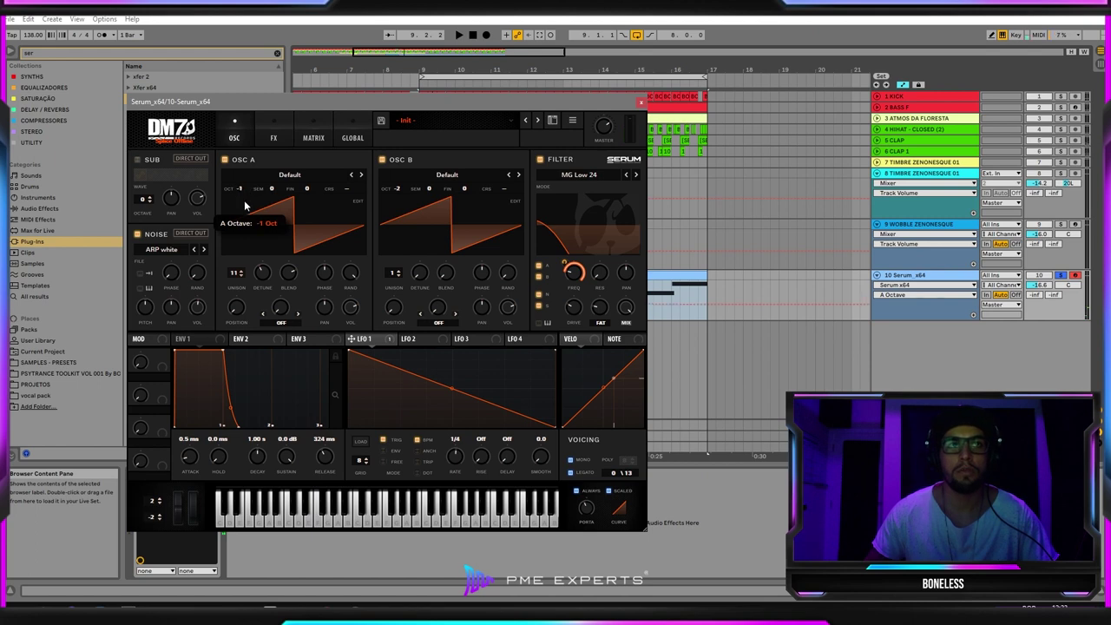
click(639, 103)
double_click(643, 274)
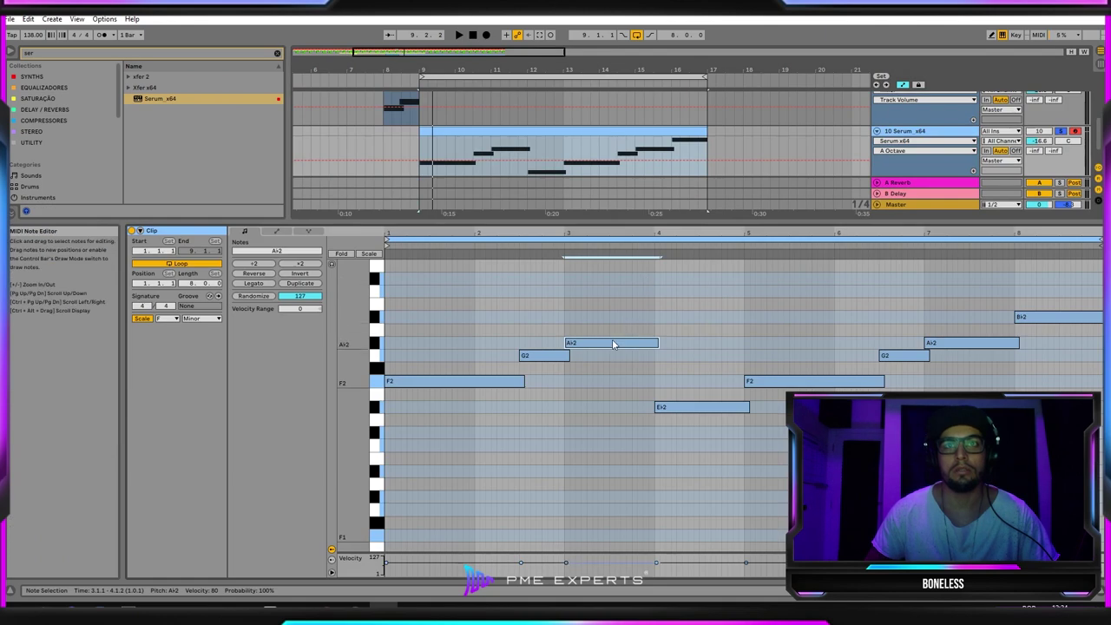
drag(436, 288, 1042, 403)
key(shift+Tab)
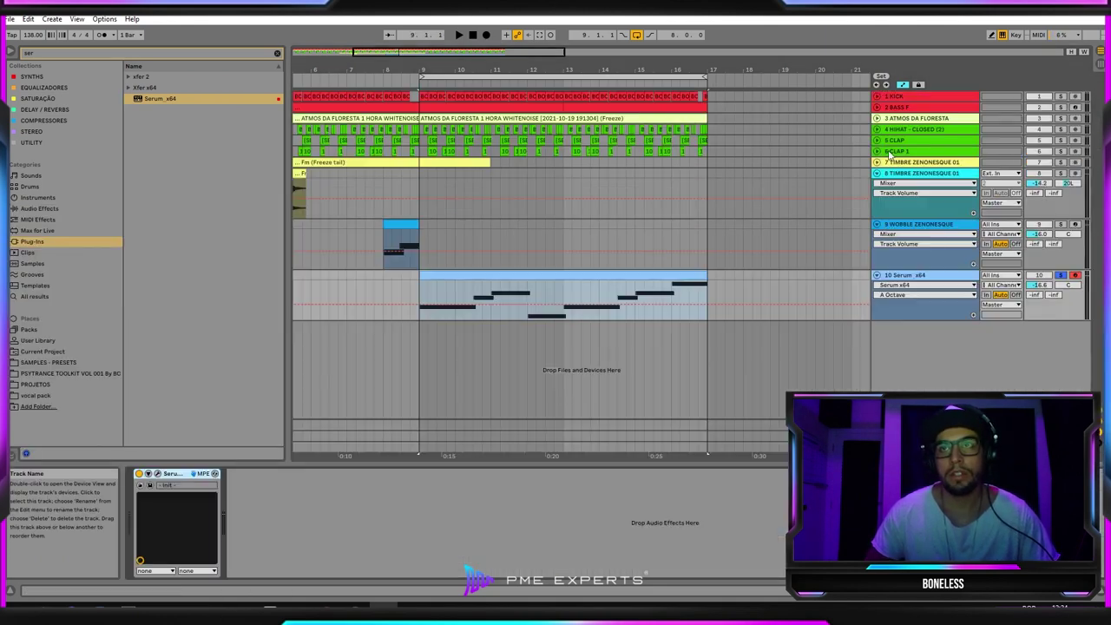
- Reopen the Serum window and fine-tune the filter cutoff while auditioning the clip
click(158, 476)
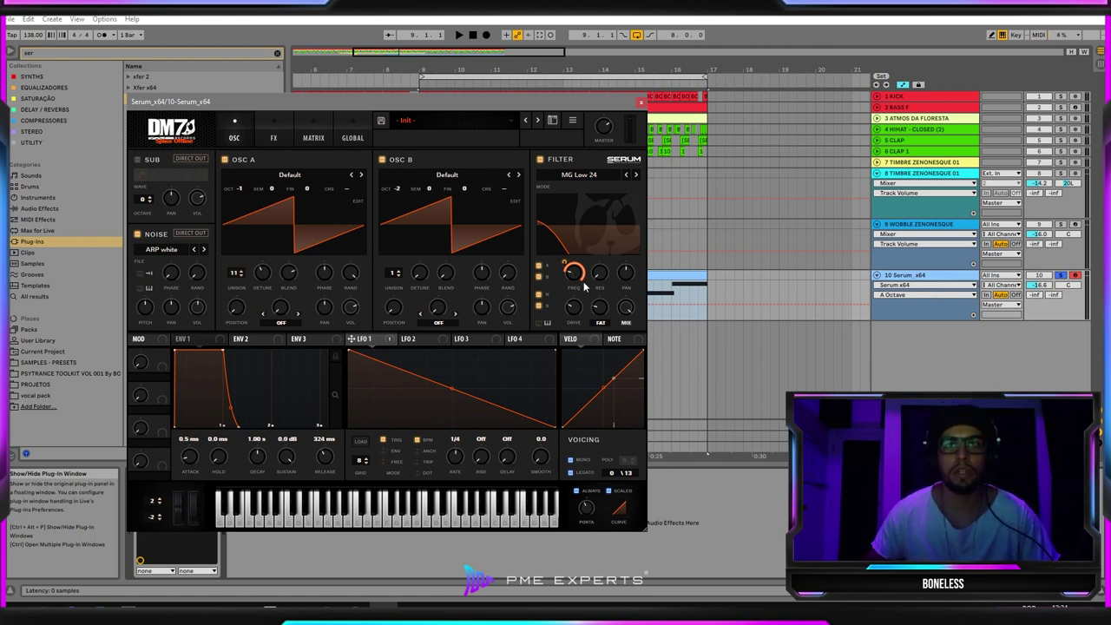
key(space)
mouse_move(574, 273)
mouse_down()
mouse_move(589, 230)
mouse_move(579, 286)
mouse_move(575, 269)
mouse_up()
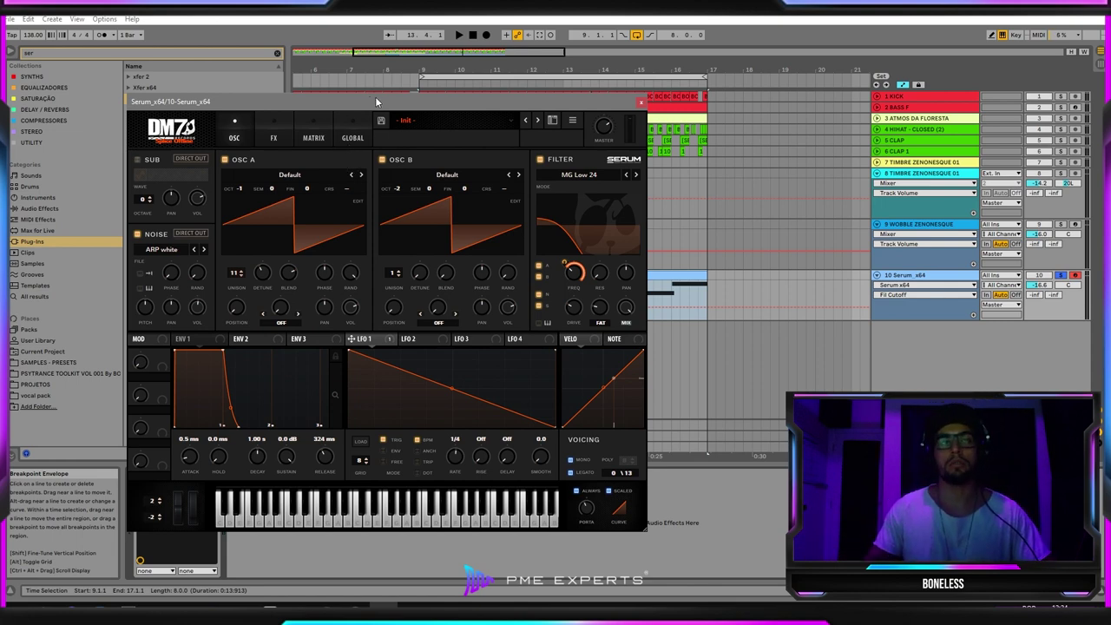
- Turn off LFO 1's BPM sync and raise its rate to about 36.3 Hz, moving the Serum window clear of the arrangement
drag(375, 98, 381, 102)
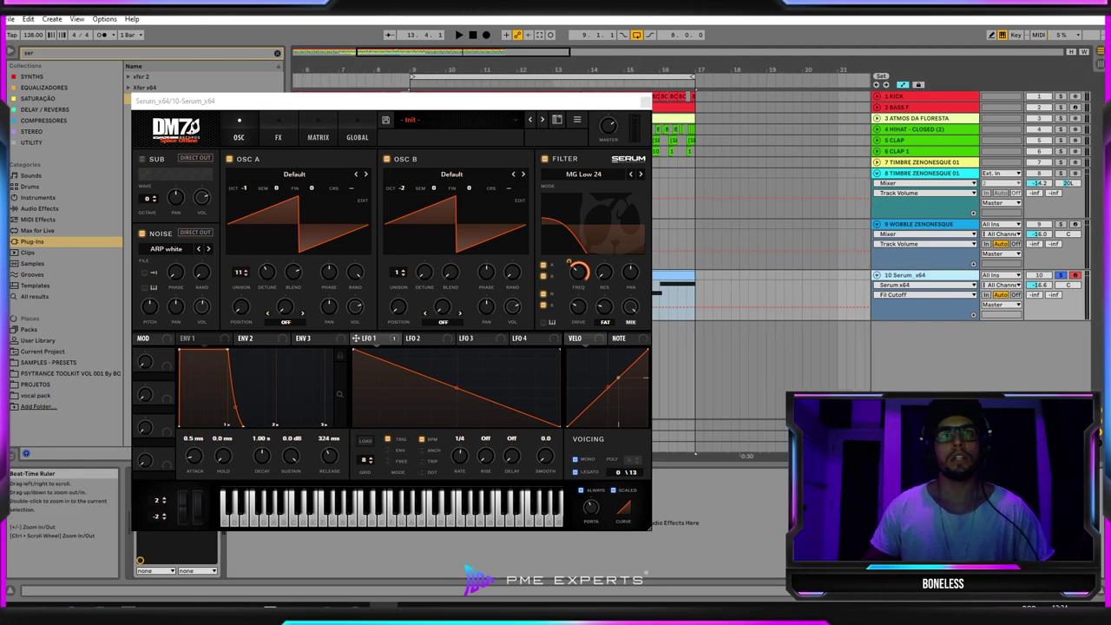
drag(478, 72, 455, 68)
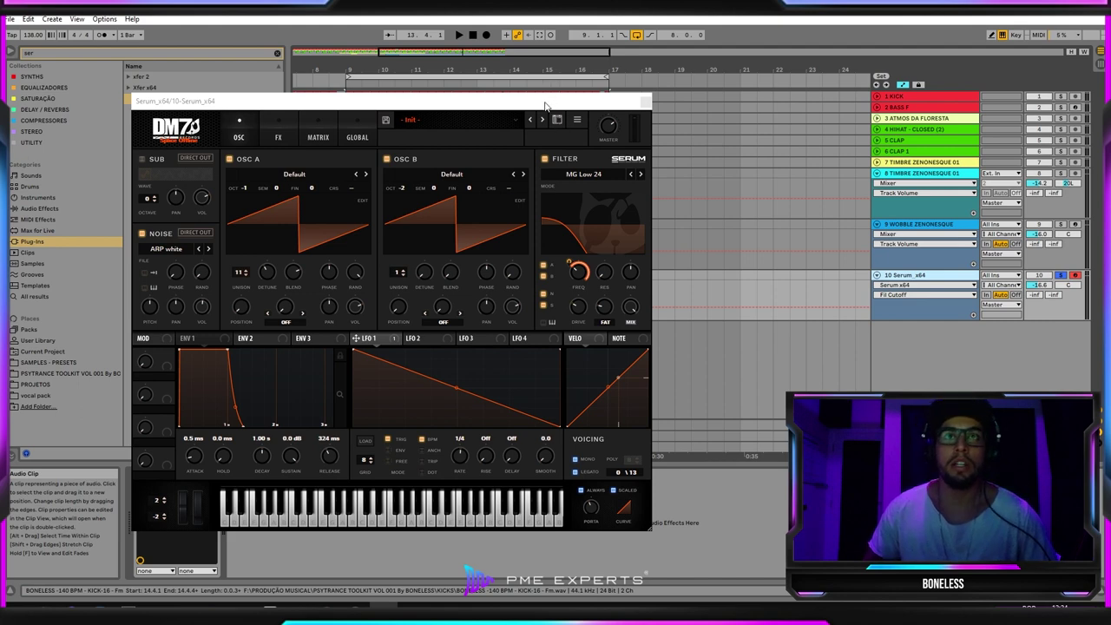
drag(546, 106, 643, 119)
drag(555, 470, 561, 427)
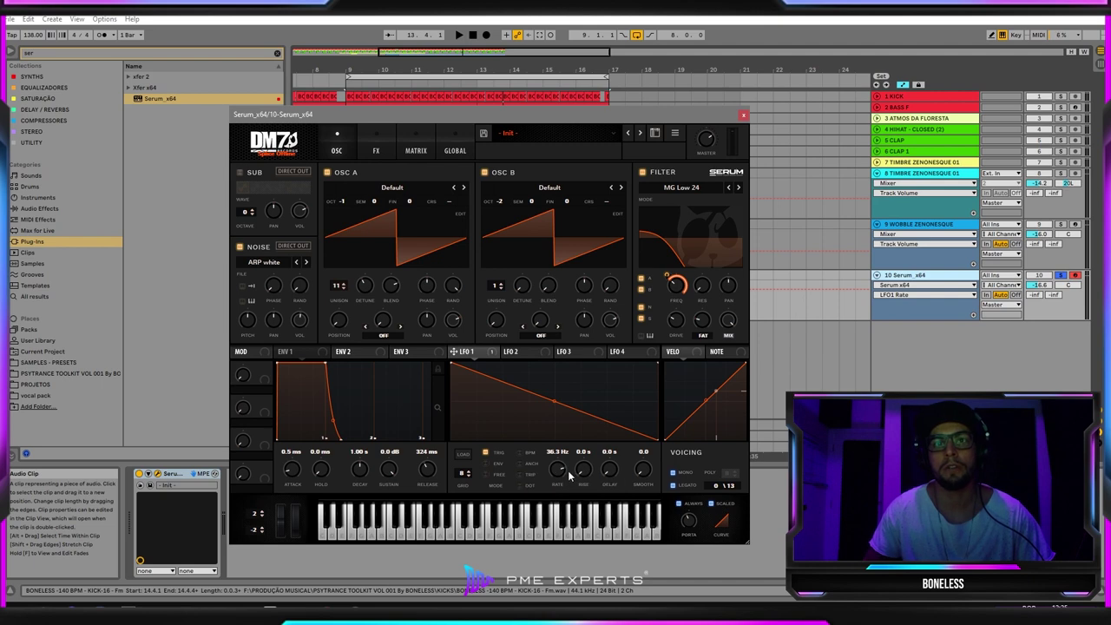
- Audition the clip, lower LFO 1's rate to 0.5 Hz and raise track 10's volume to -14.7 dB
key(space)
drag(563, 472, 536, 490)
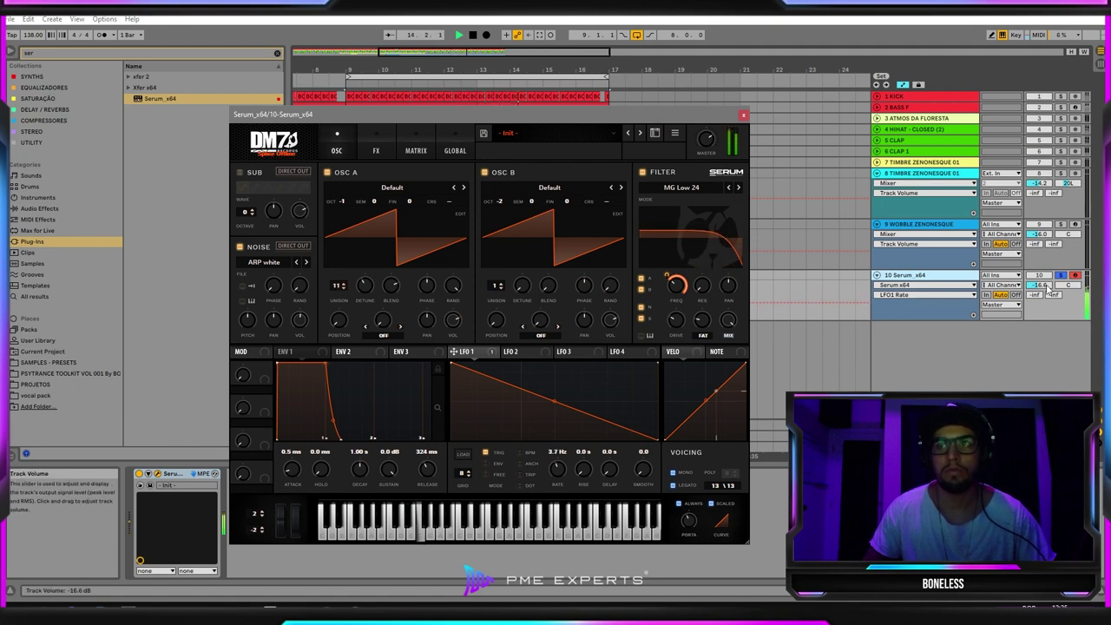
click(808, 295)
drag(570, 469, 564, 495)
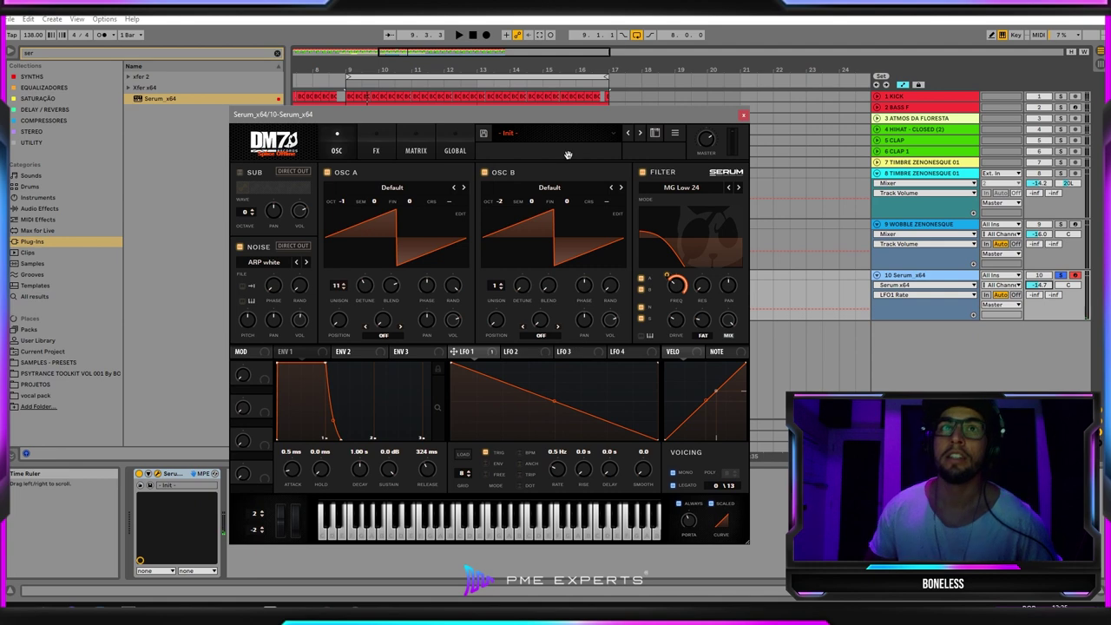
- Add FabFilter Pro-Q 3 after Serum on track 10 and create an 18 dB/oct low cut at about 87 Hz
drag(623, 115, 807, 513)
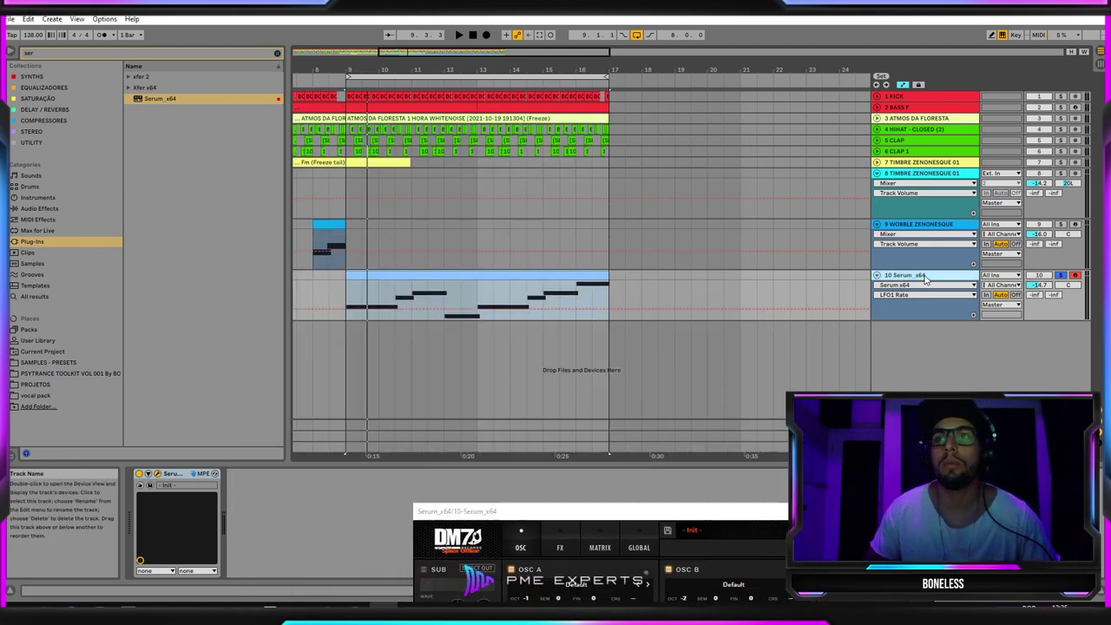
click(43, 87)
click(190, 154)
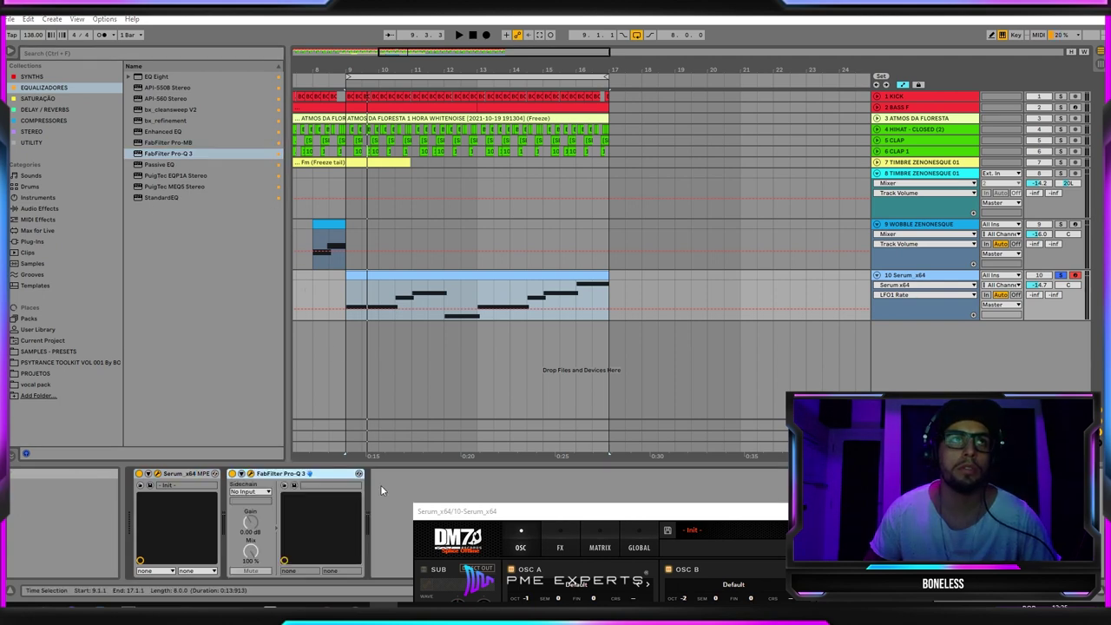
drag(382, 124, 224, 74)
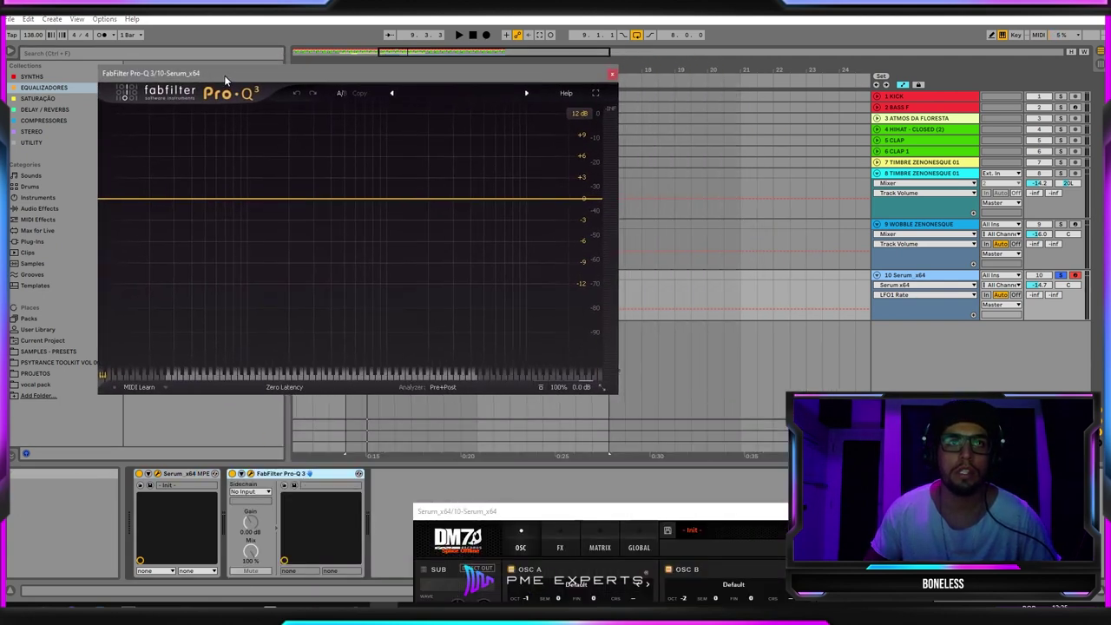
drag(122, 201, 238, 200)
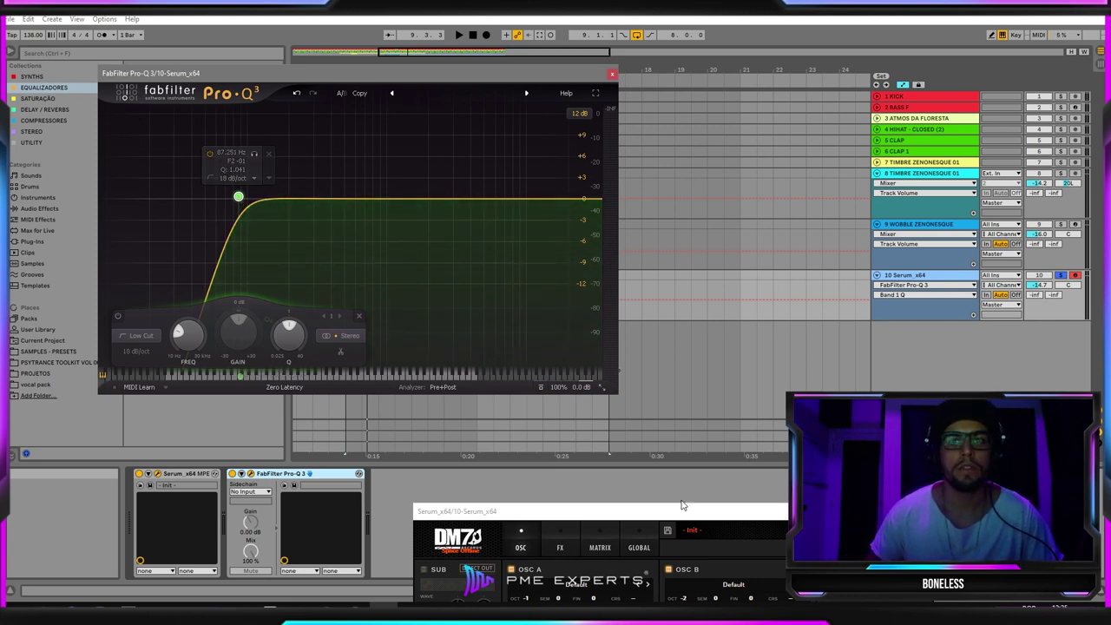
- Raise the Pro-Q 3 low cut's frequency to about 134 Hz and close the equalizer window
drag(813, 520, 451, 89)
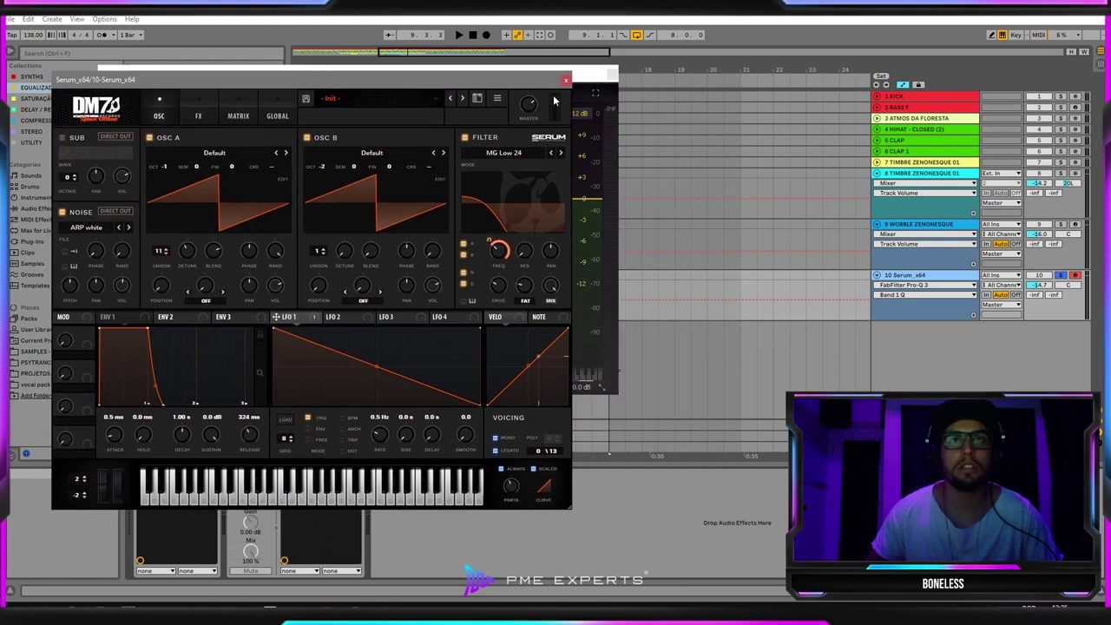
drag(555, 102, 781, 401)
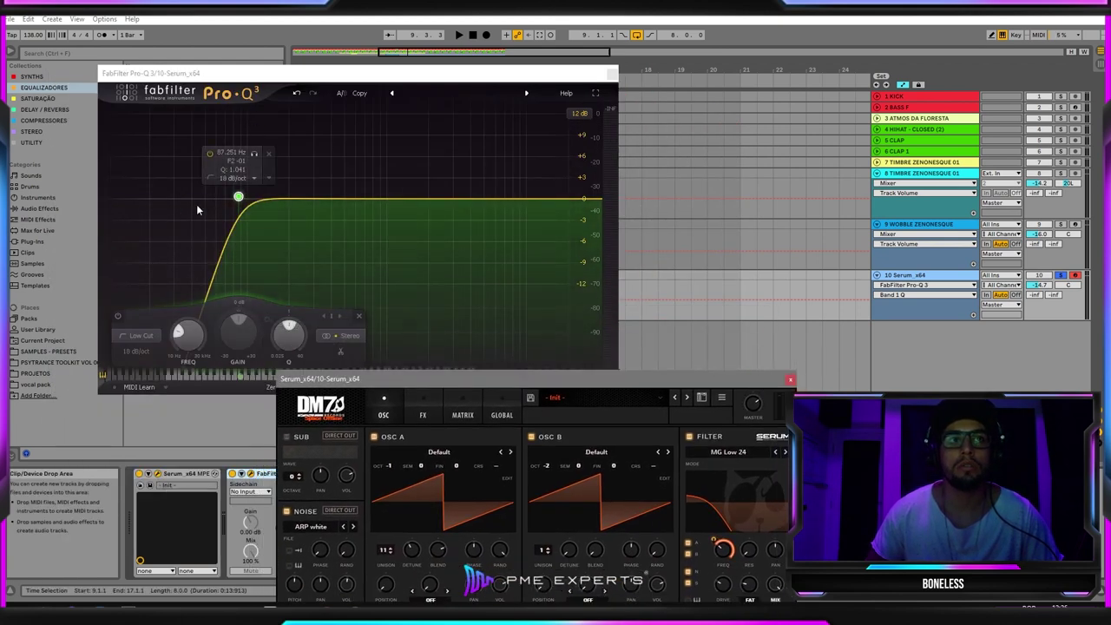
drag(238, 196, 268, 201)
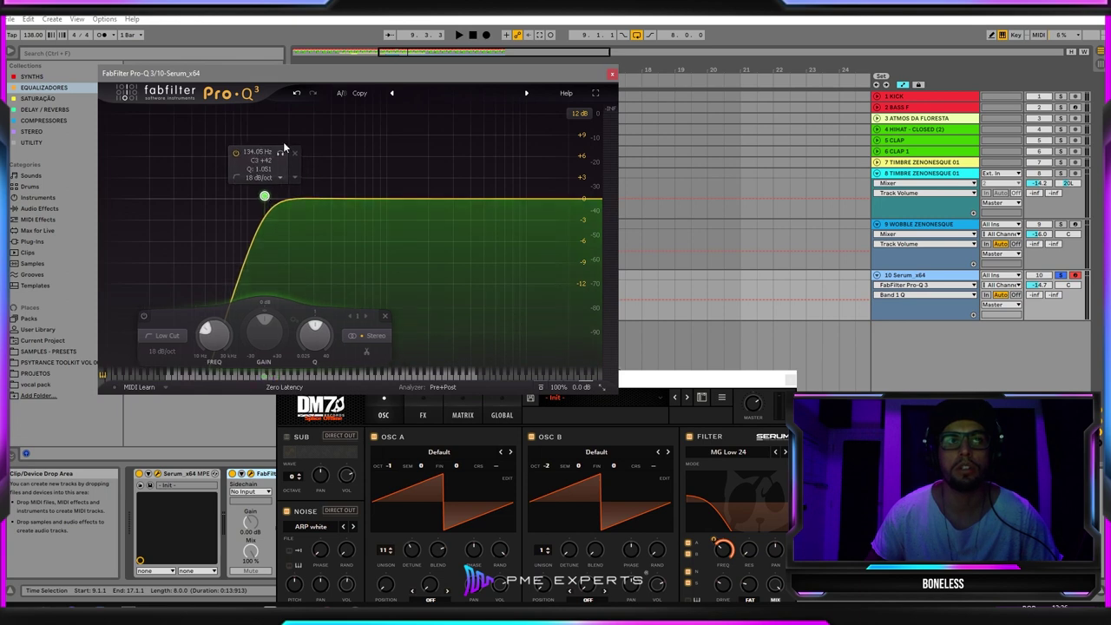
click(612, 74)
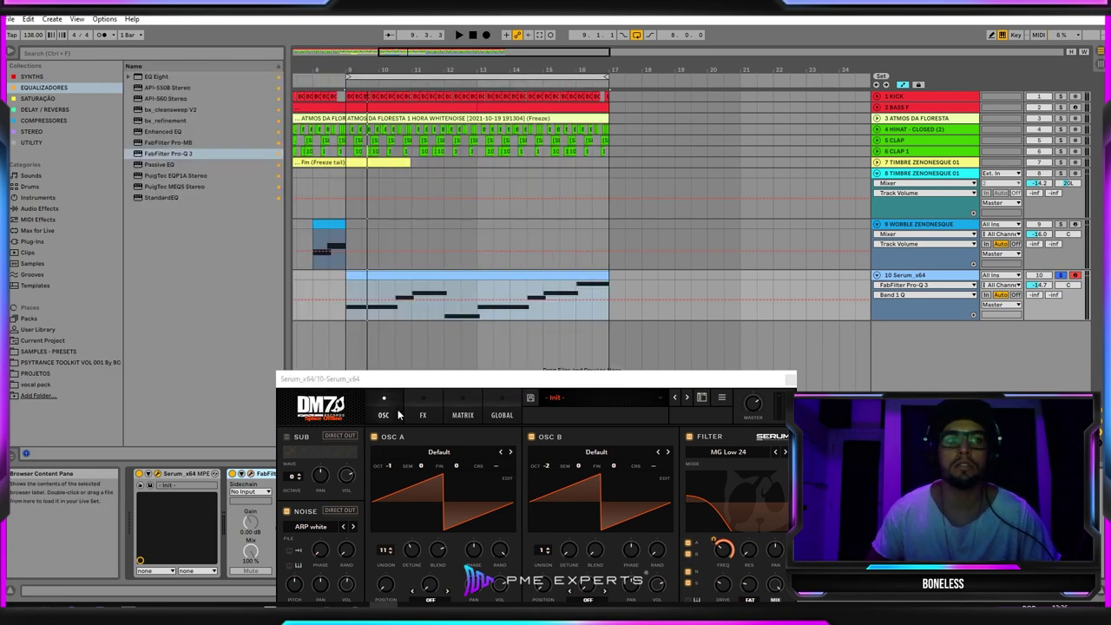
- Bring the Serum window back into view, audition the clip and lower track 10's volume to -17.5 dB
drag(382, 391, 401, 145)
key(Tab)
key(space)
key(Tab)
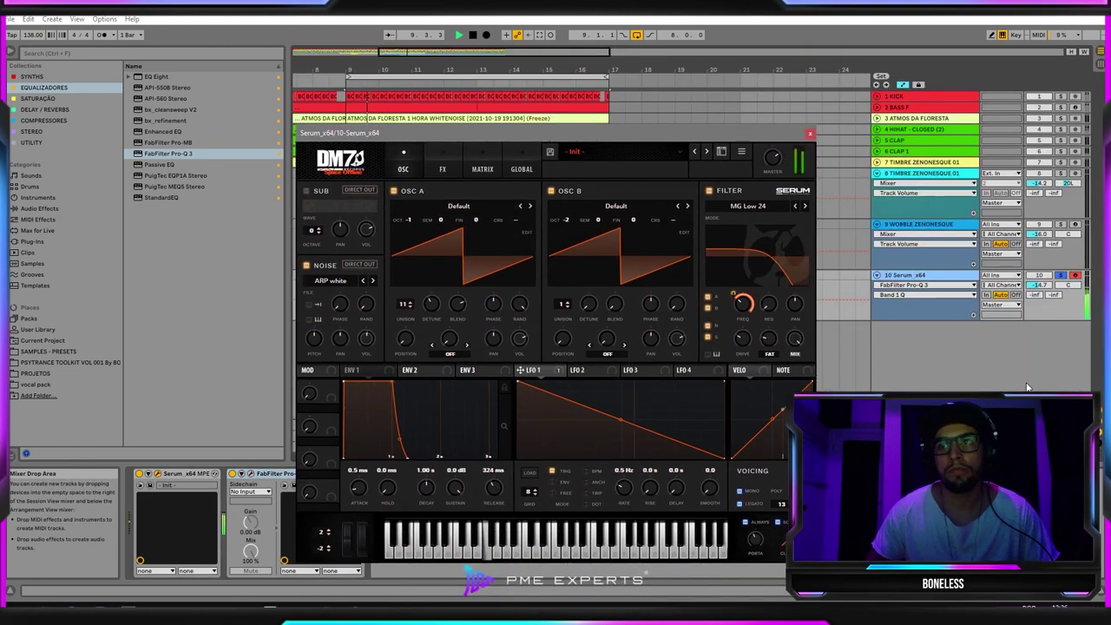
key(space)
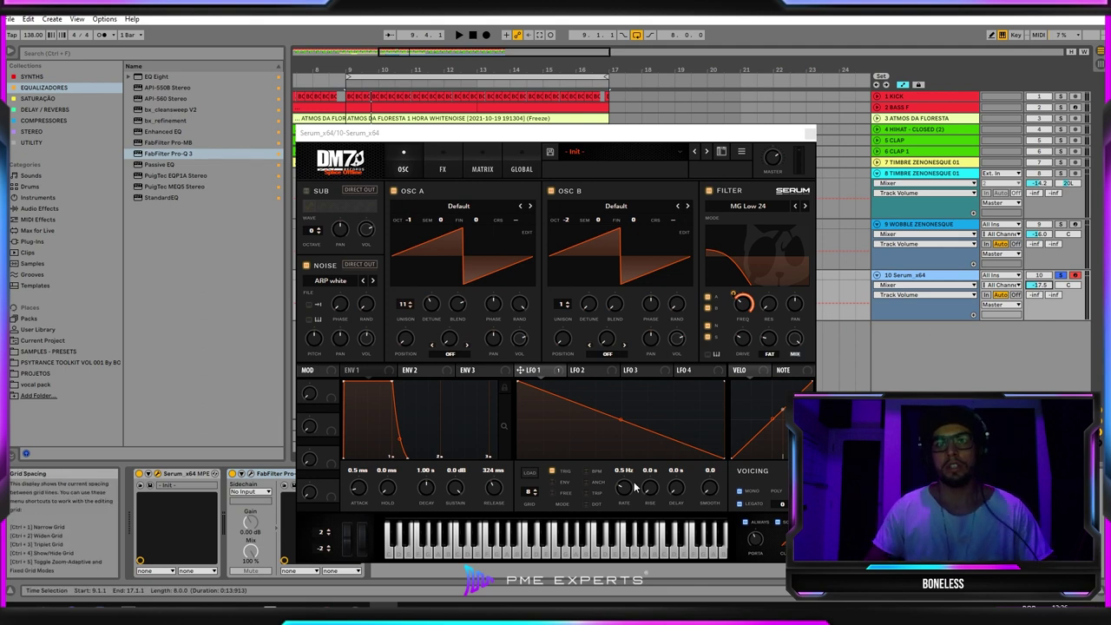
- Raise Serum's LFO 1 rate to 7.9 Hz and audition the clip with the full mix
drag(624, 487, 627, 400)
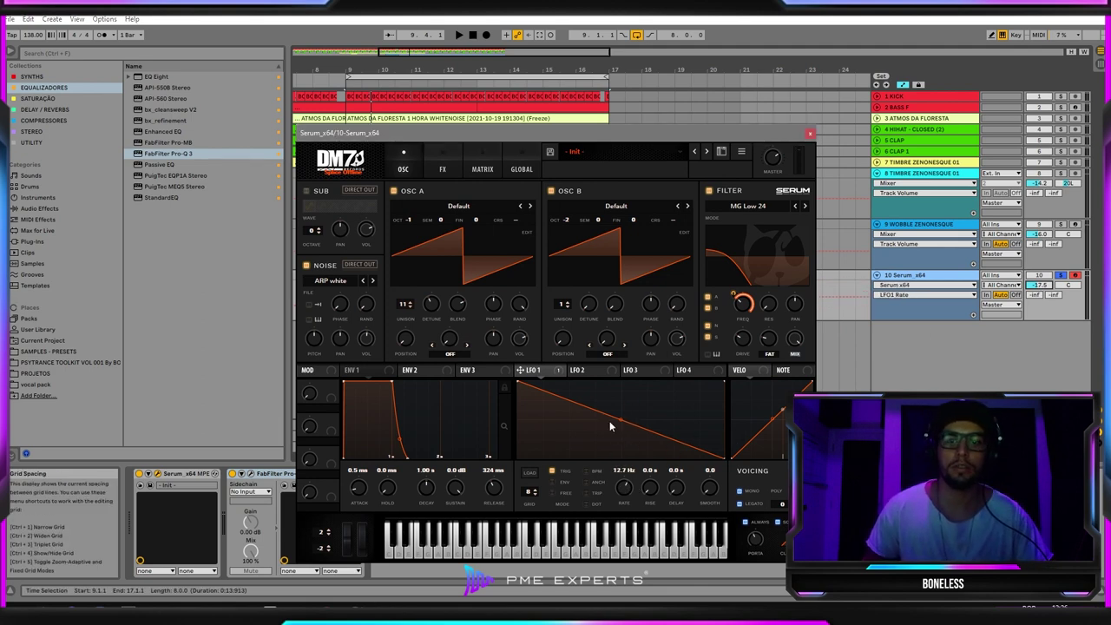
drag(642, 133, 575, 128)
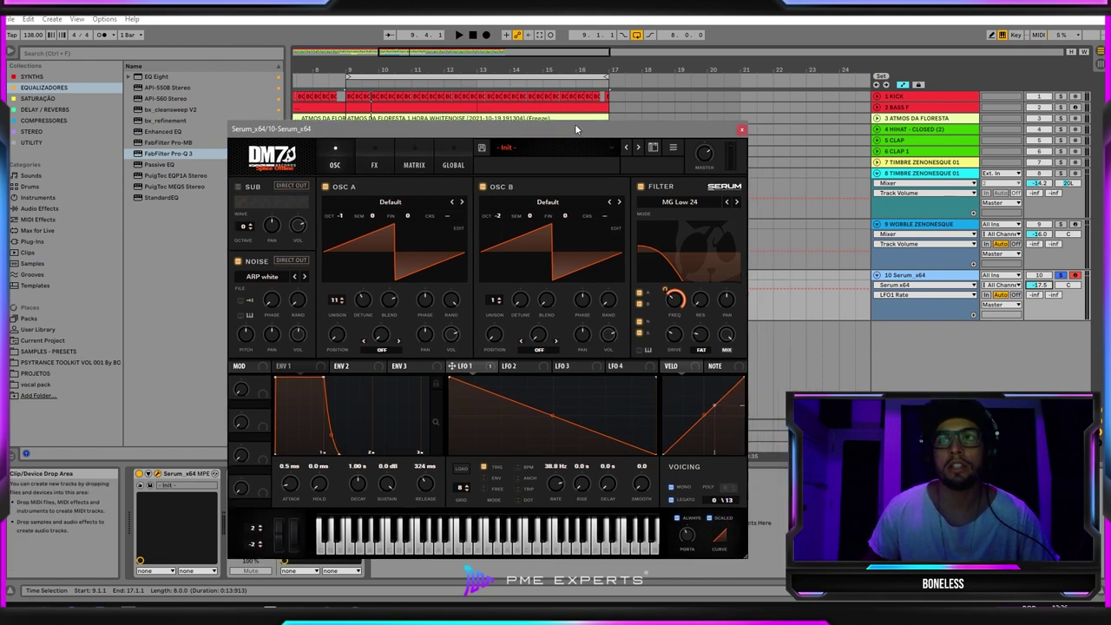
drag(555, 483, 536, 503)
key(space)
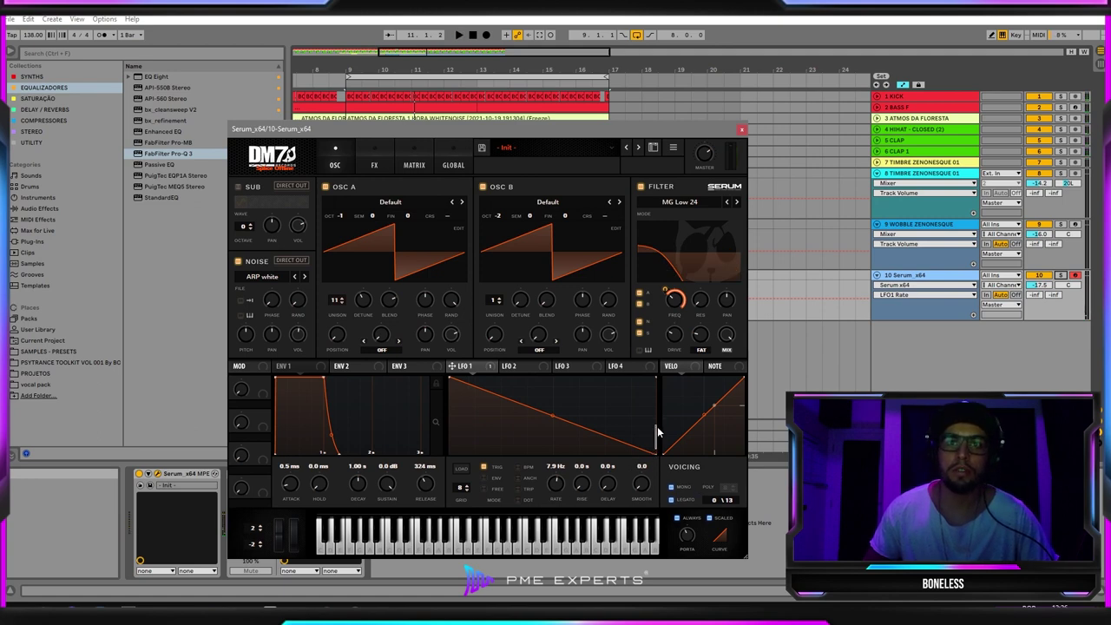
- Bend LFO 1's falling line into a convex curve, lower its rate to 3.9 Hz and audition the clip
drag(655, 456, 678, 433)
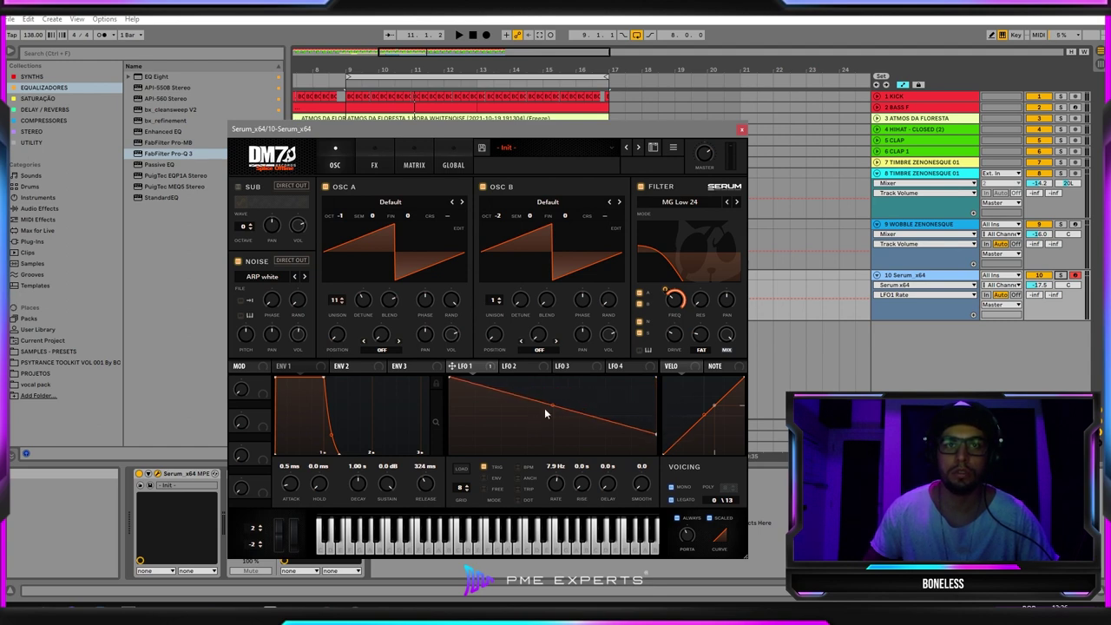
mouse_move(546, 414)
mouse_down()
mouse_move(560, 382)
mouse_move(564, 408)
mouse_move(578, 359)
mouse_move(562, 405)
mouse_move(571, 393)
mouse_up()
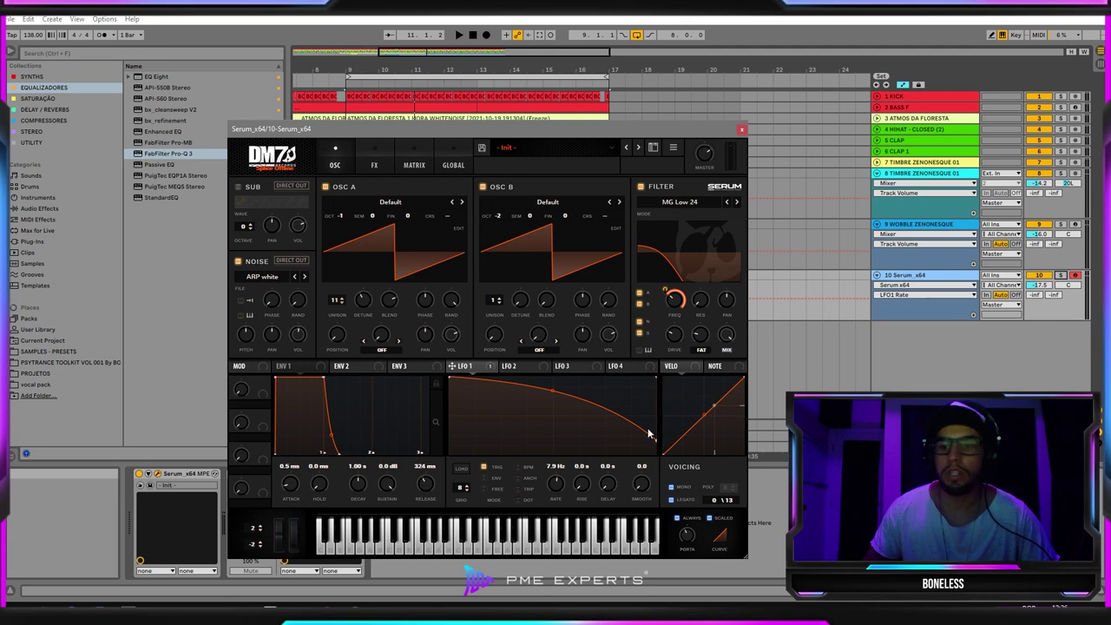
drag(568, 135, 458, 116)
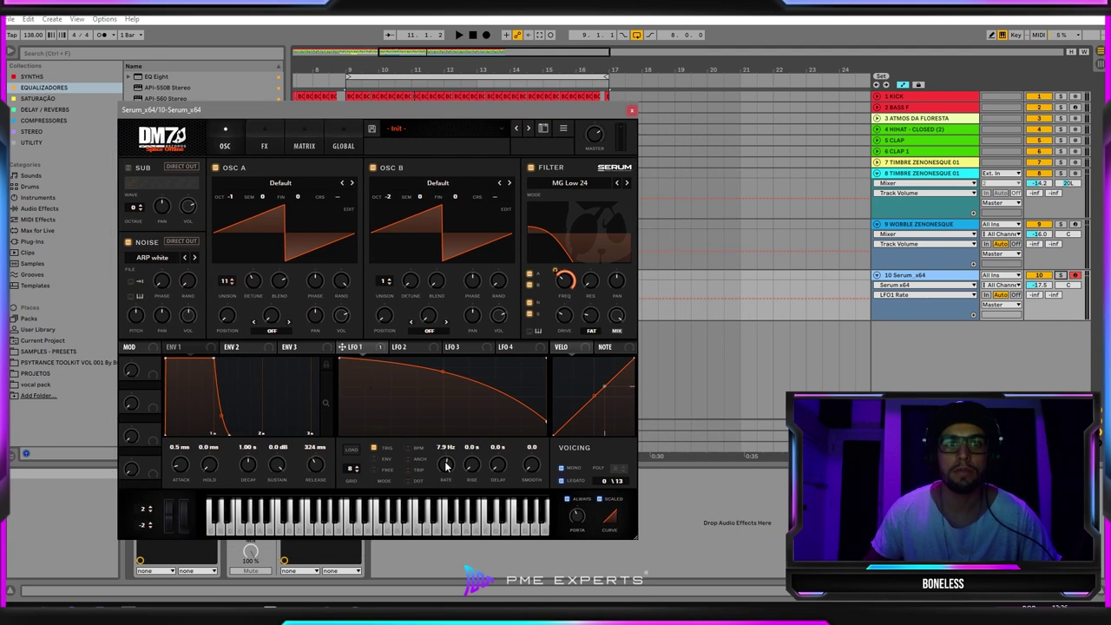
key(space)
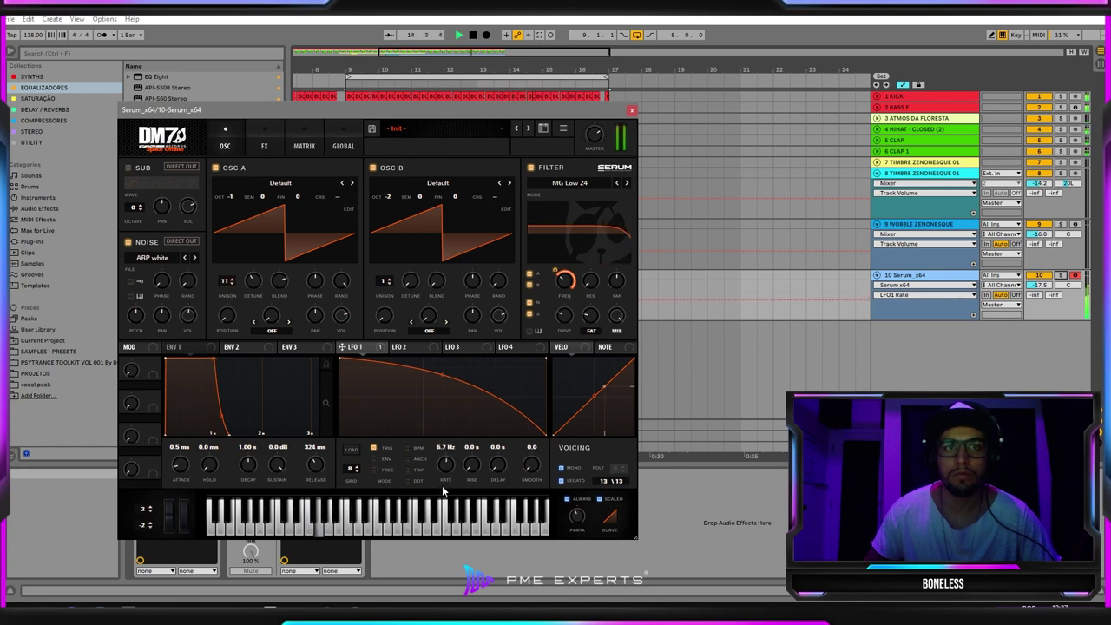
key(space)
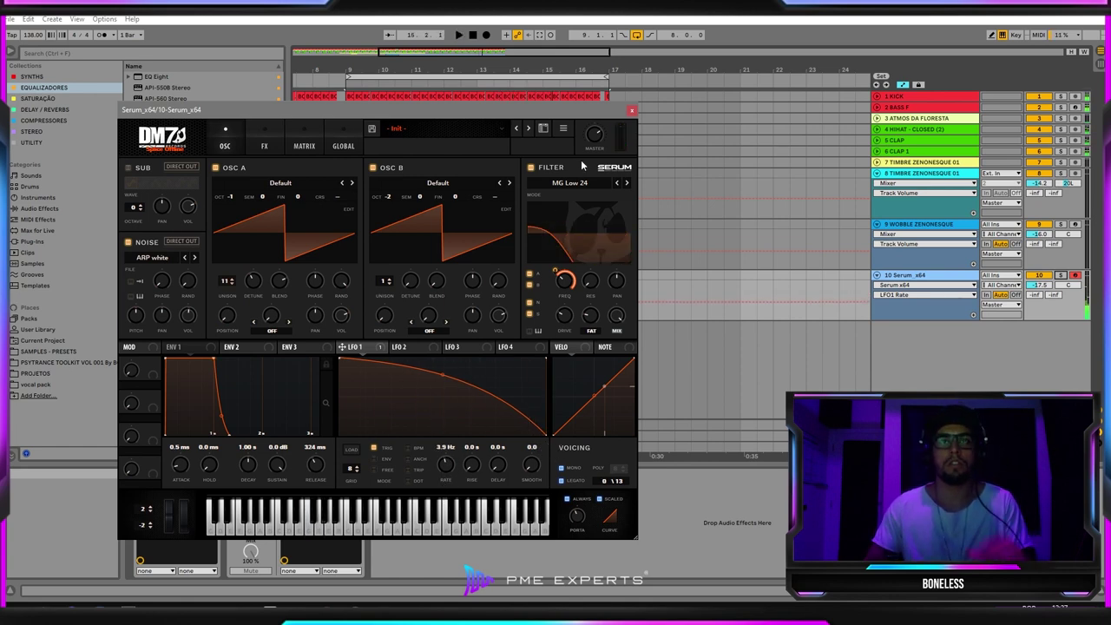
- Close the Serum window, solo track 10 and add ValhallaVintageVerb after FabFilter Pro-Q 3
click(632, 110)
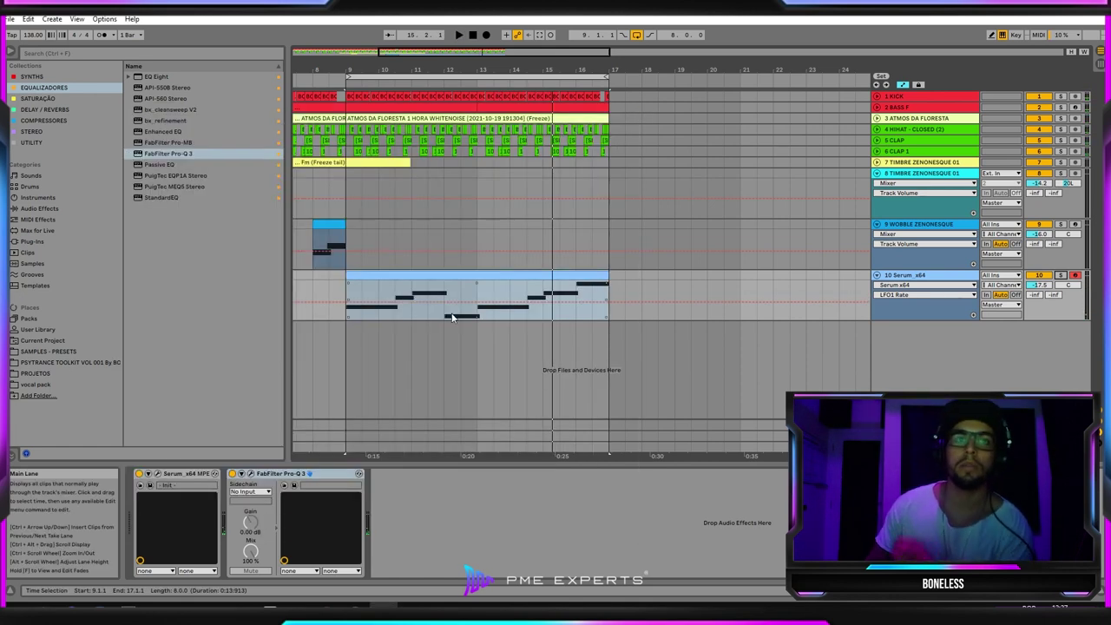
click(1060, 275)
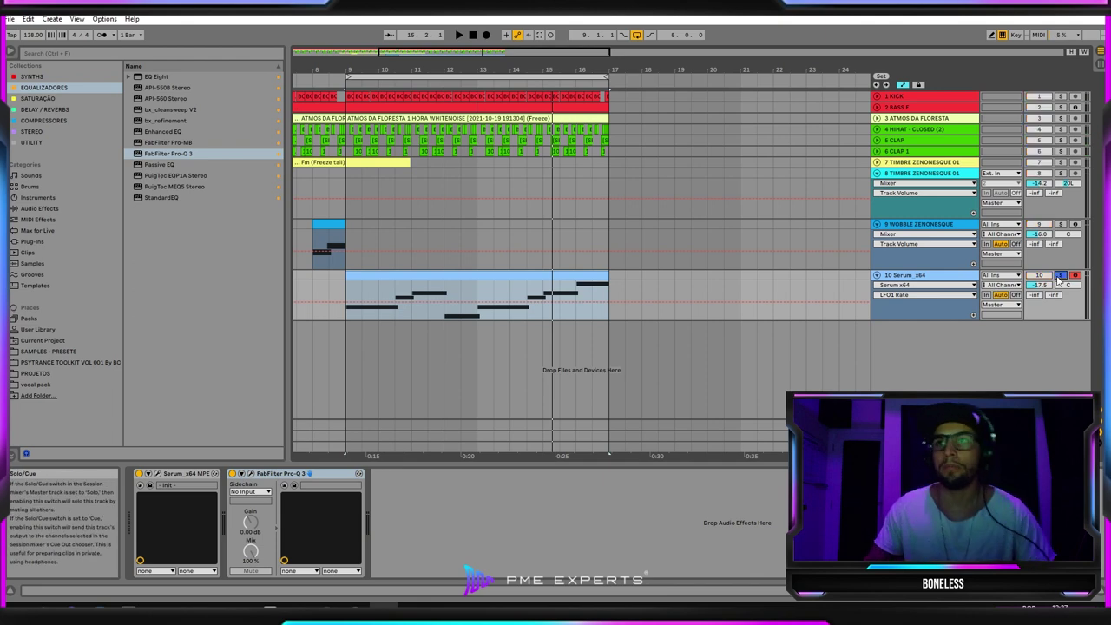
click(39, 112)
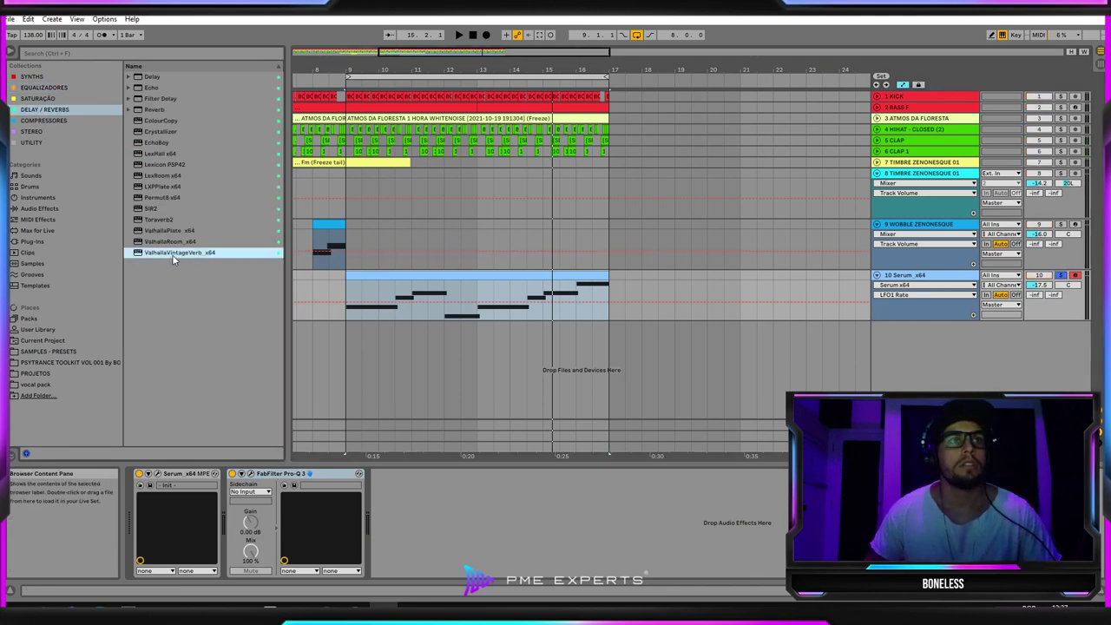
drag(168, 251, 443, 495)
- Set ValhallaVintageVerb's low cut to 540 Hz and its mix to 19.2% while auditioning, and close the reverb window
drag(160, 224, 153, 337)
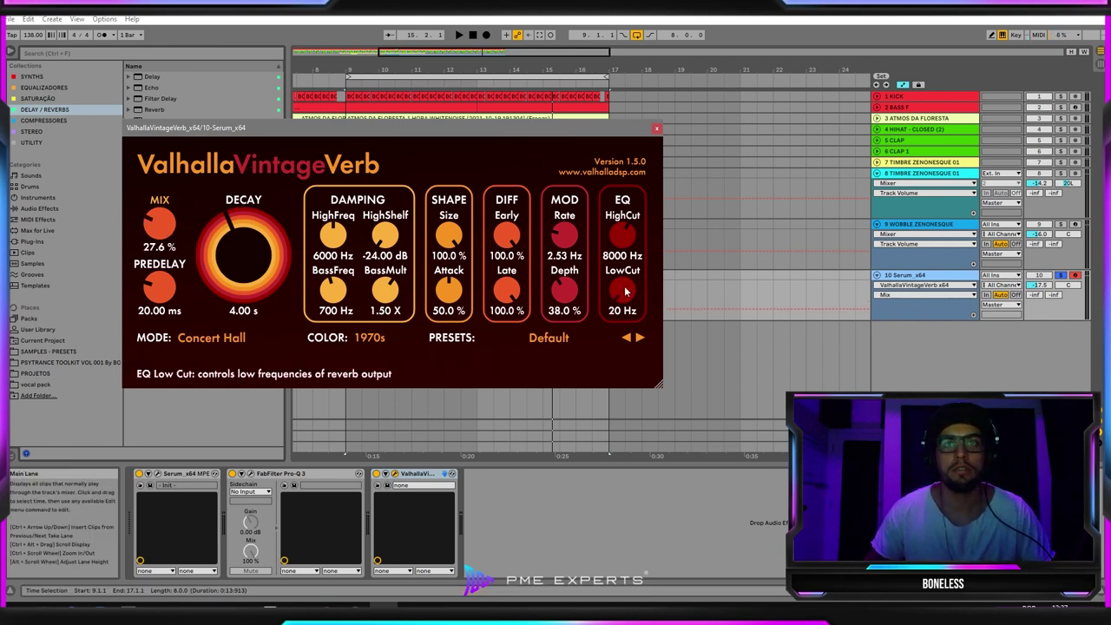
key(space)
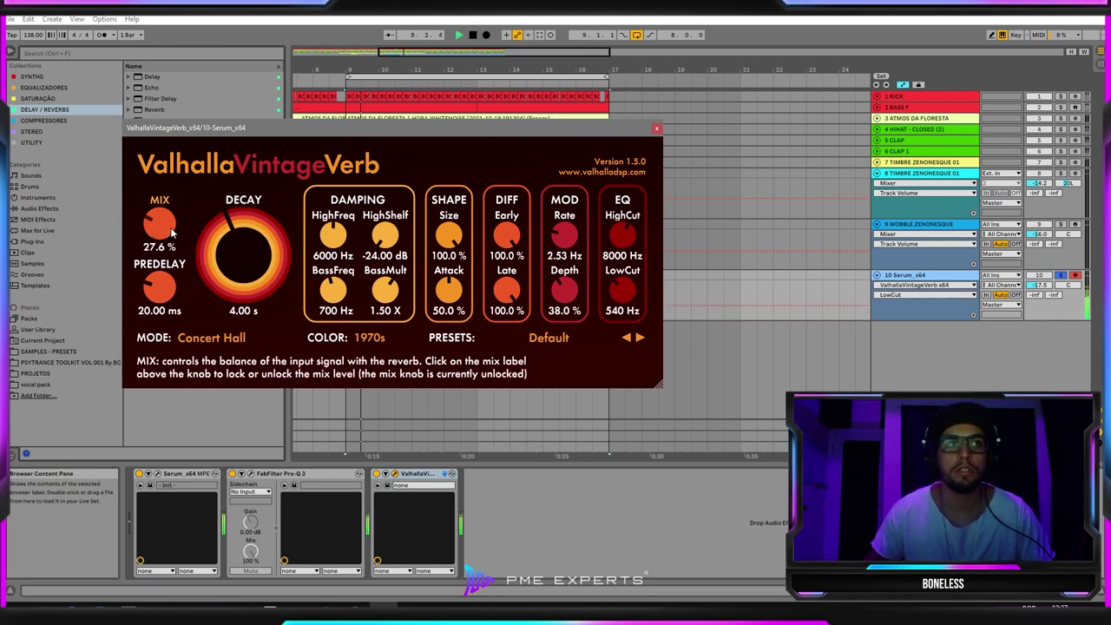
drag(172, 231, 173, 244)
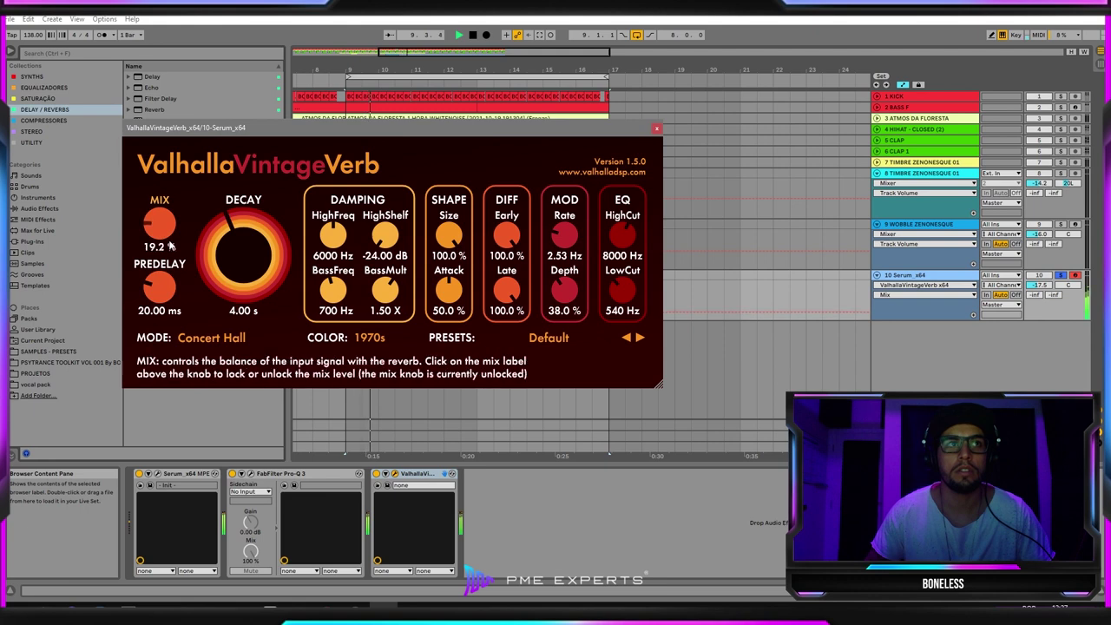
click(162, 475)
click(633, 111)
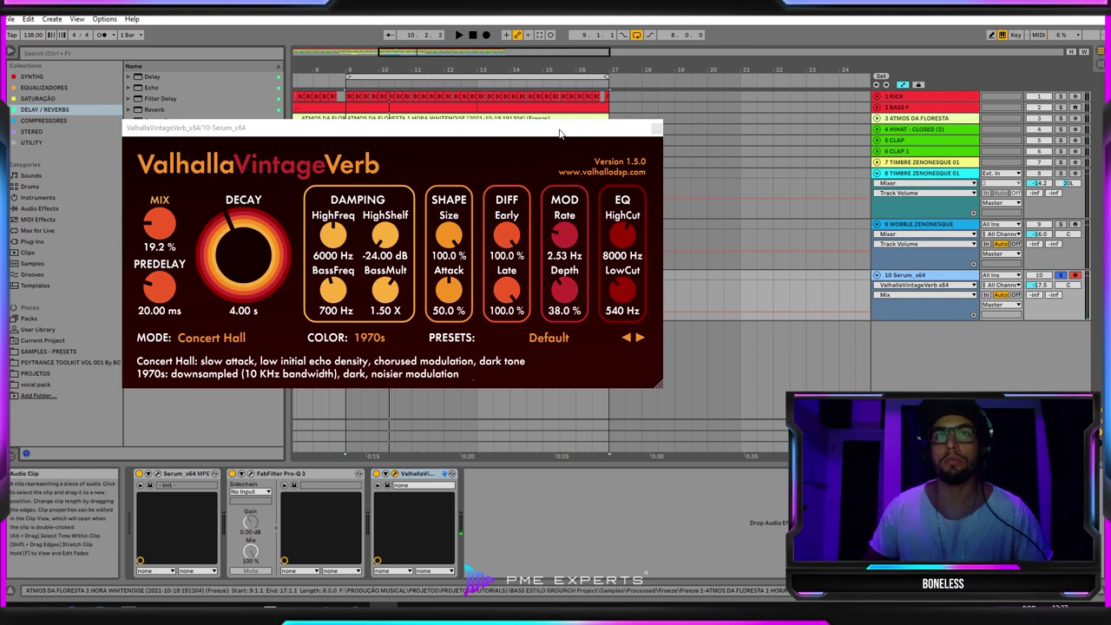
click(560, 131)
click(658, 130)
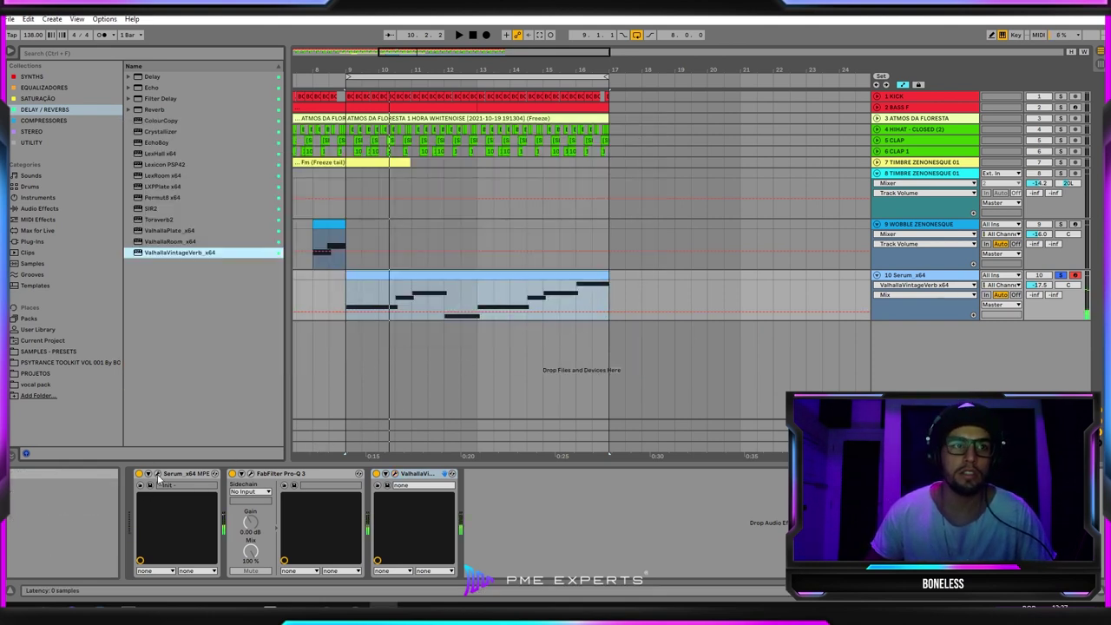
- Reopen Serum, lower LFO 1's rate to 2.2 Hz and audition the clip with the full mix
click(209, 473)
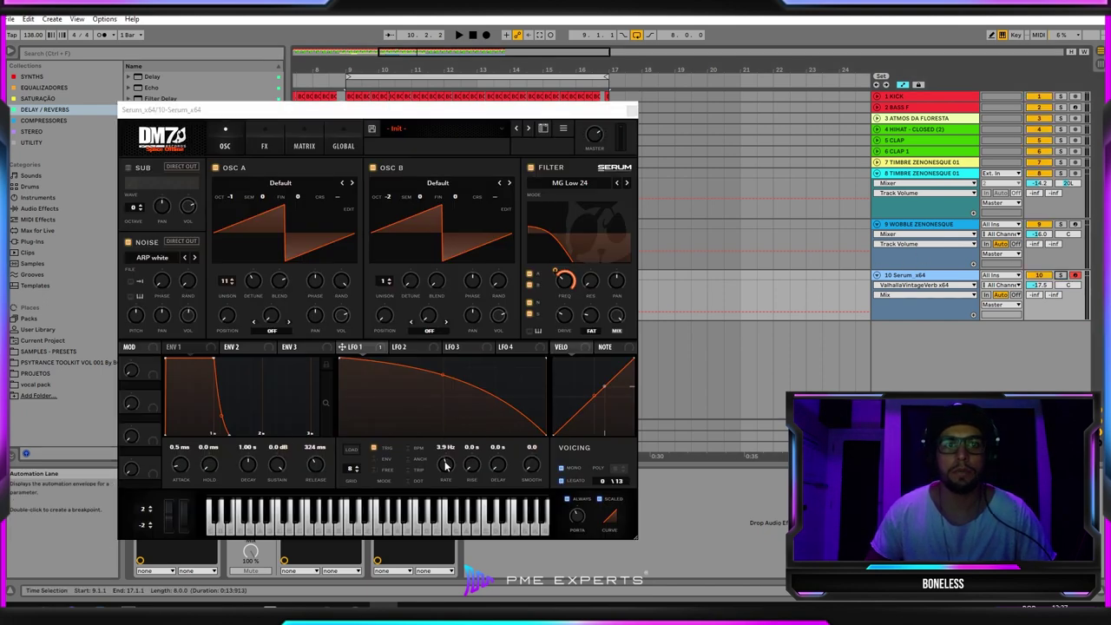
mouse_move(446, 463)
mouse_down()
mouse_move(450, 448)
mouse_move(441, 507)
mouse_move(453, 448)
mouse_move(451, 476)
mouse_up()
key(space)
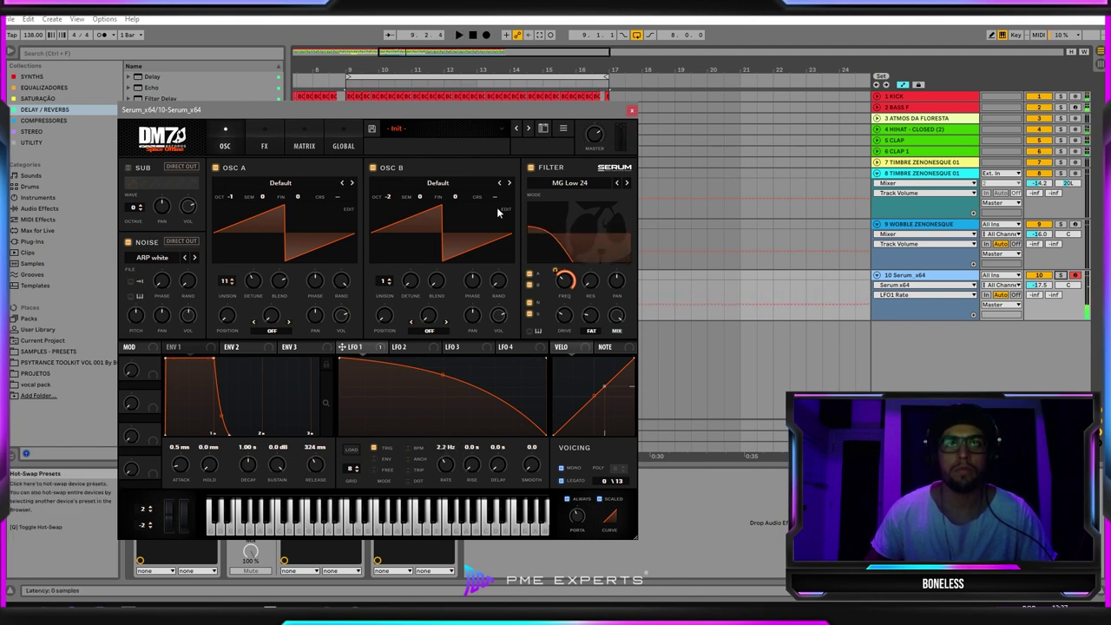
- Enable BPM sync for LFO 1 in Serum, set its rate to 1/32 and close the Serum window
drag(488, 118, 606, 68)
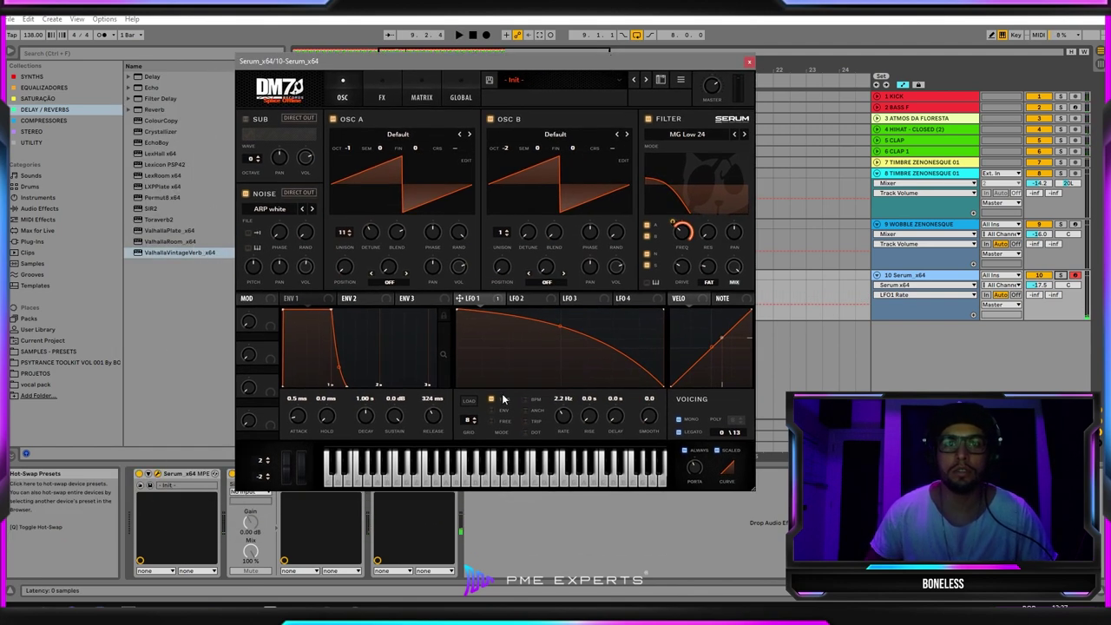
click(526, 401)
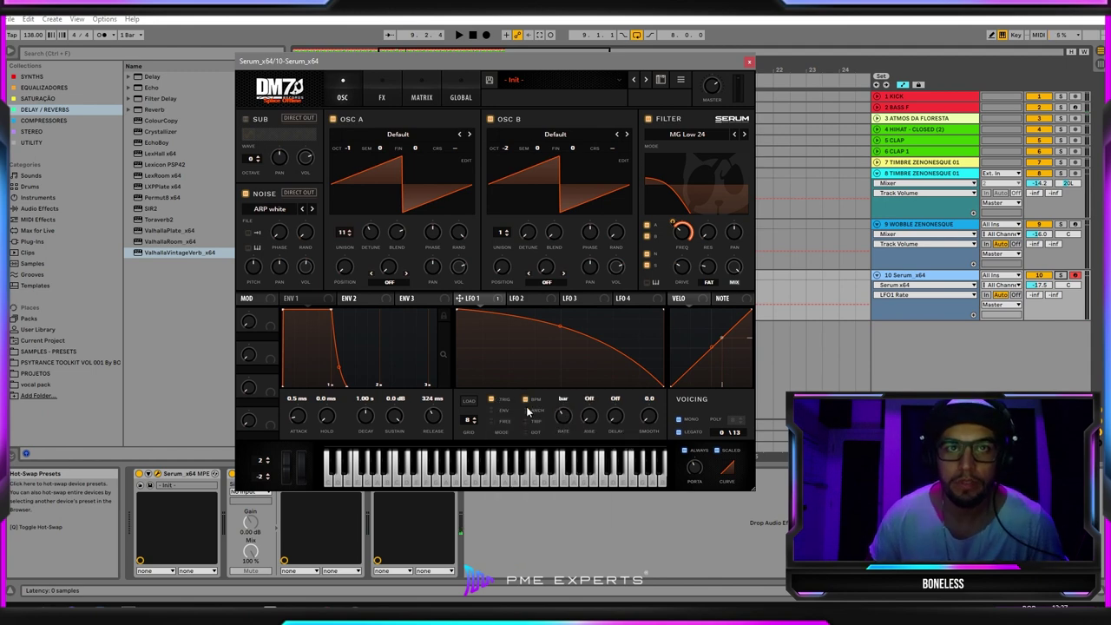
drag(576, 60, 416, 99)
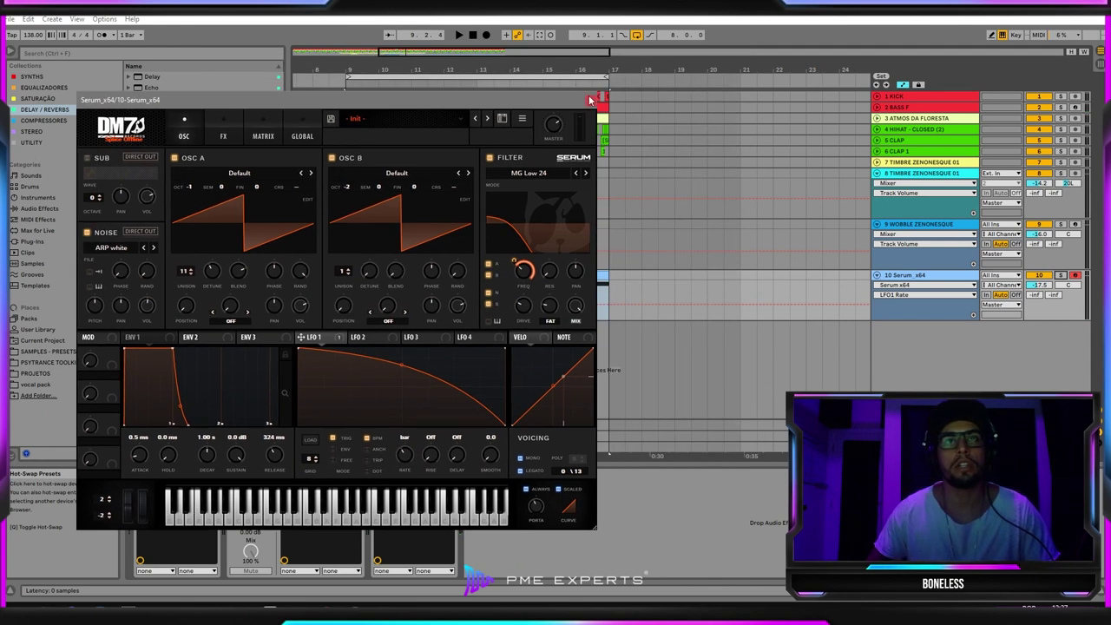
drag(409, 455, 428, 429)
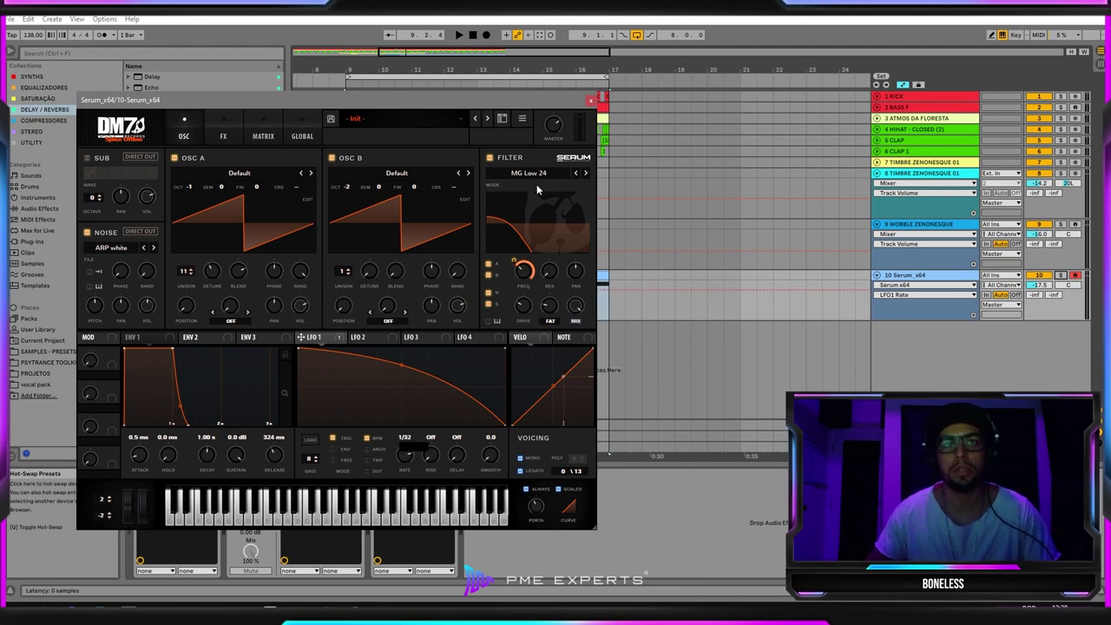
click(591, 101)
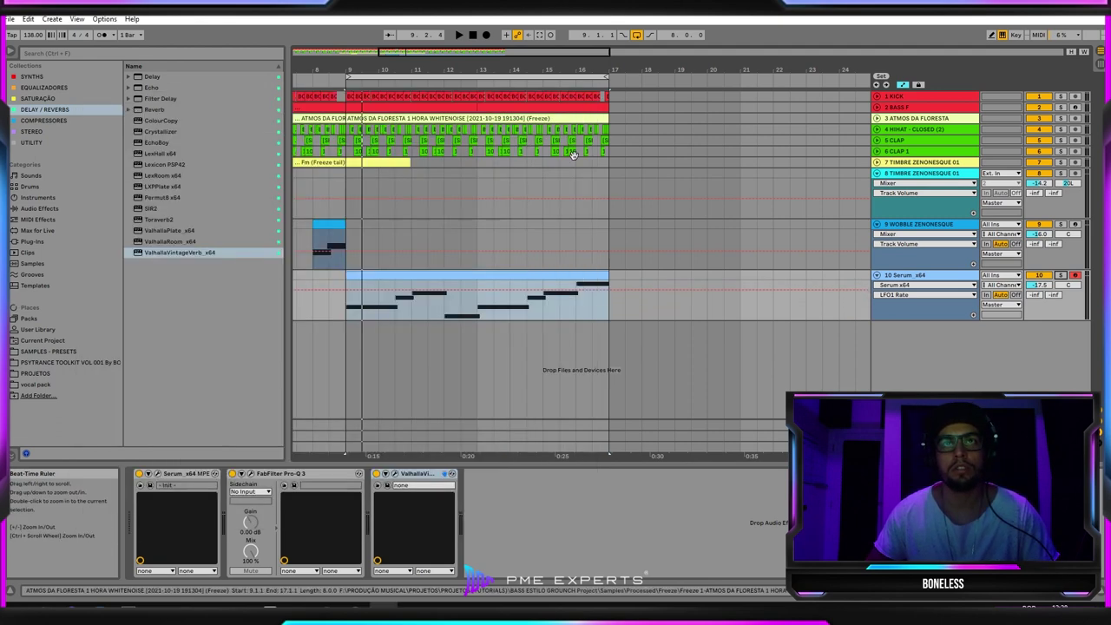
- Draw LFO 1 Rate automation on track 10 from bar 9, dipping mid-bar 10 and rising by bar 12, while auditioning it
click(346, 296)
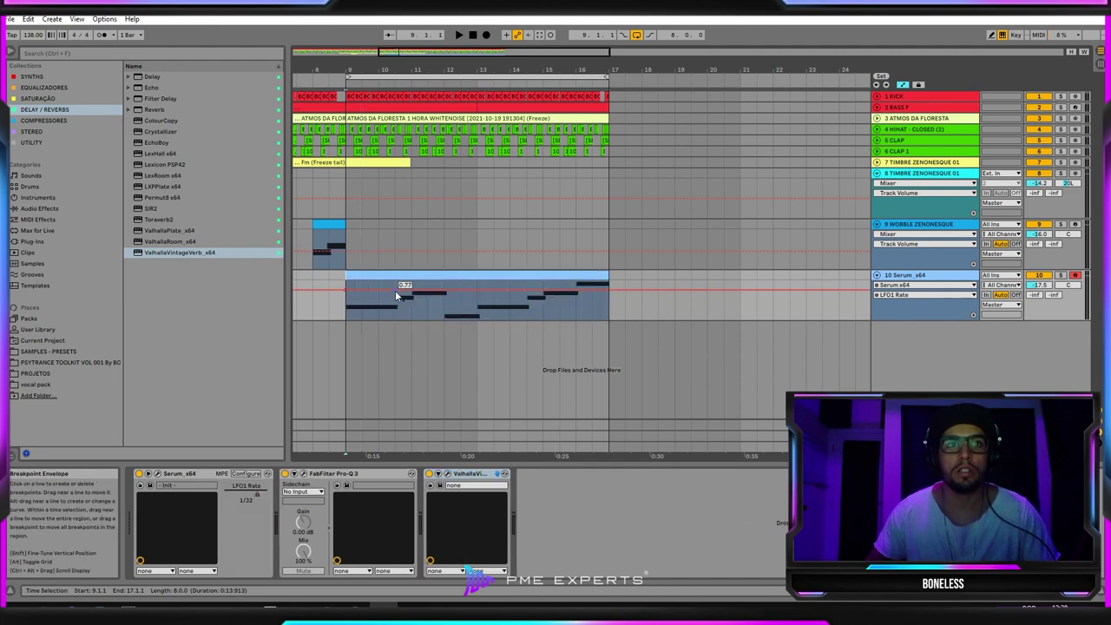
drag(395, 290, 397, 303)
key(space)
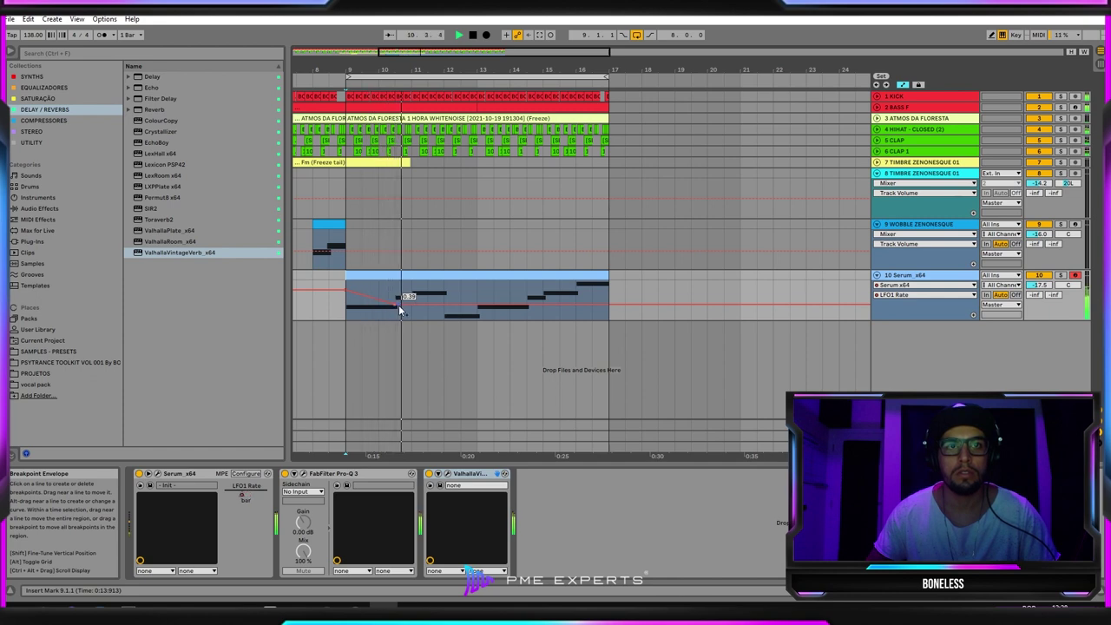
drag(397, 303, 401, 296)
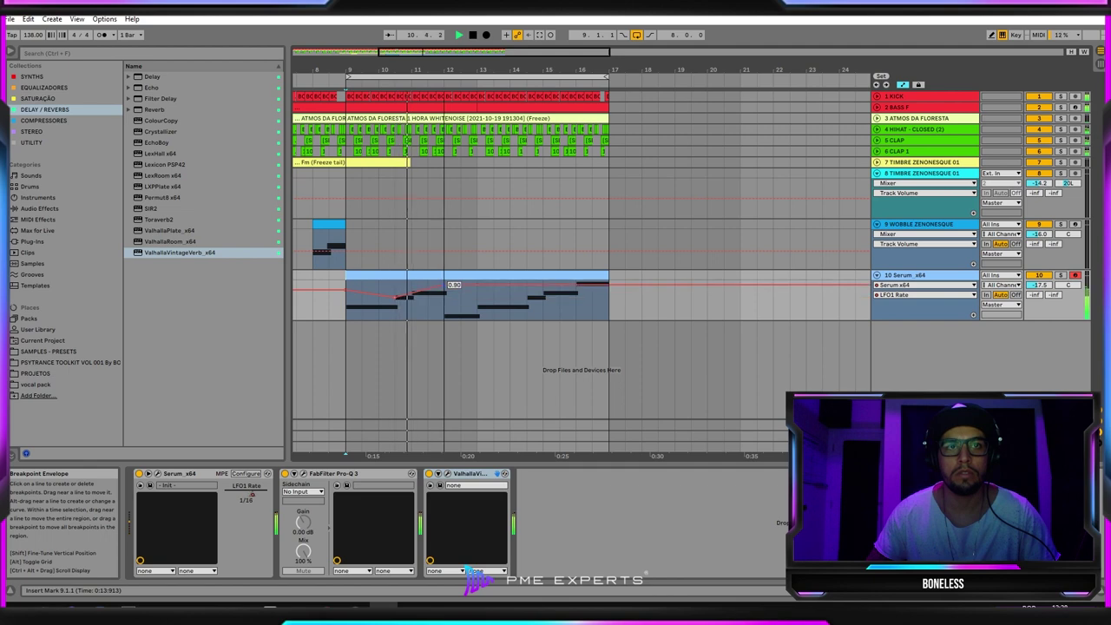
click(437, 290)
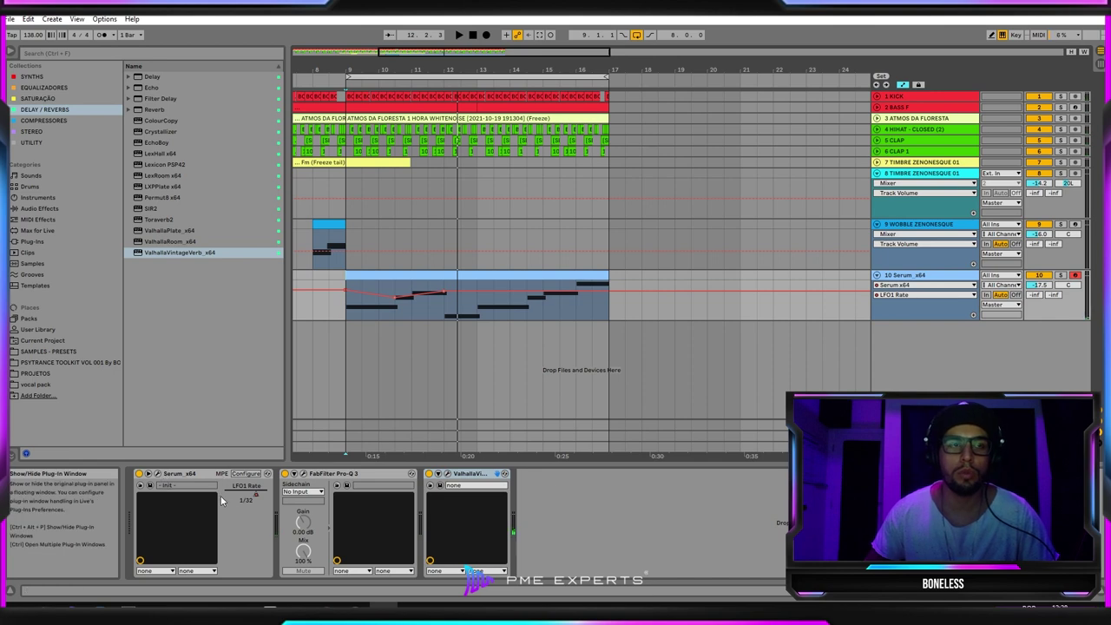
- Delete the LFO 1 Rate automation, reopen Serum and disable BPM sync for LFO 1
right_click(255, 498)
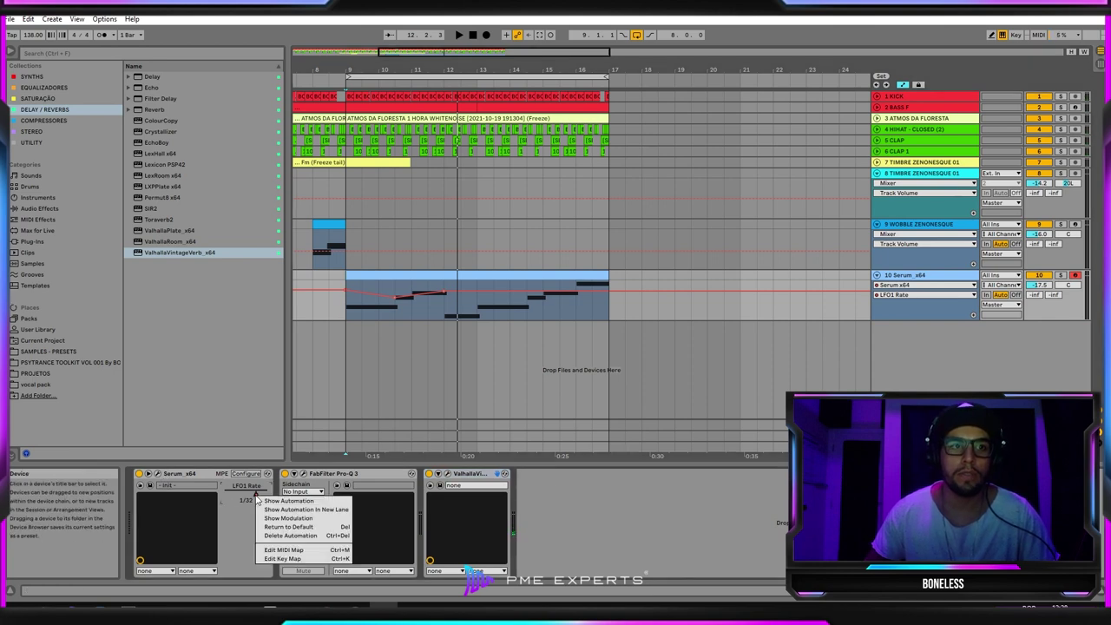
click(311, 540)
click(158, 474)
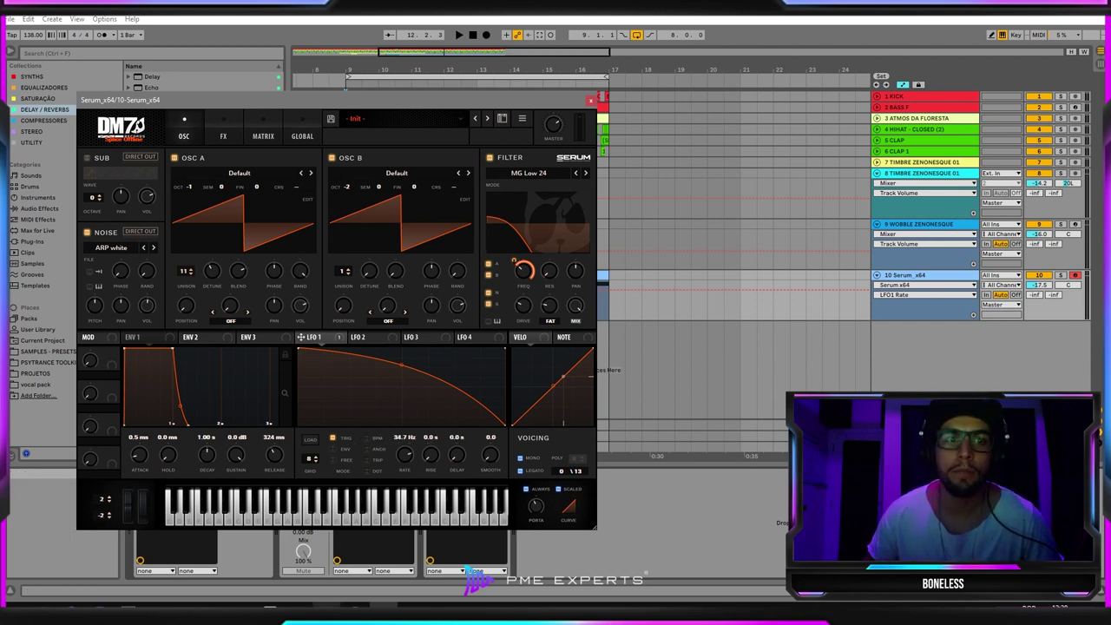
- Switch to the web browser and open the BPM delay timing page on musiccalculator.com
click(327, 605)
text(musi)
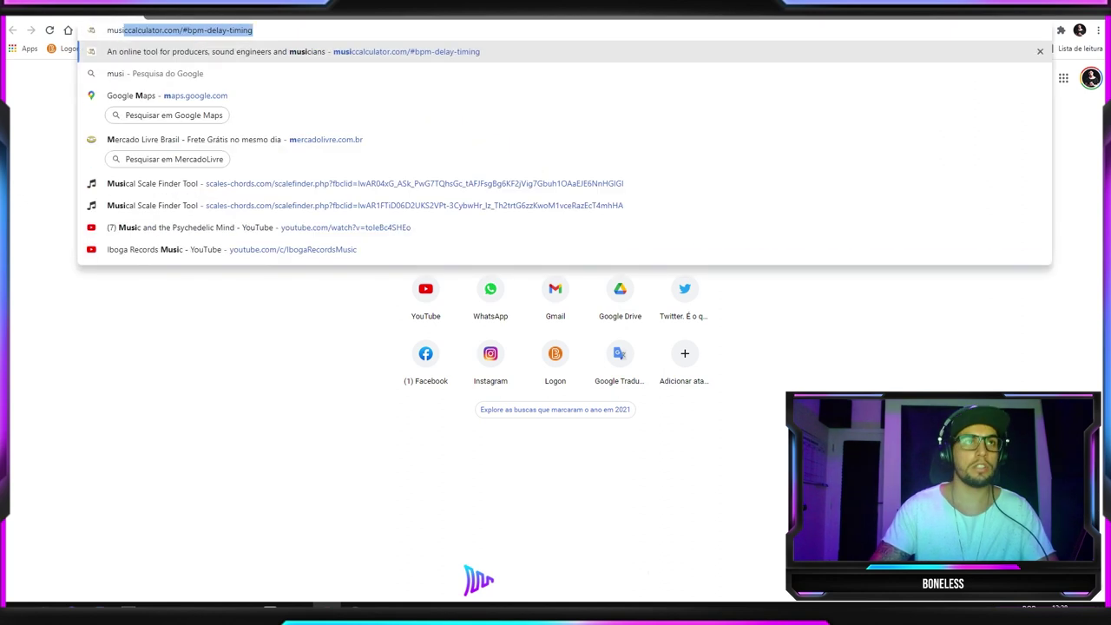
key(Return)
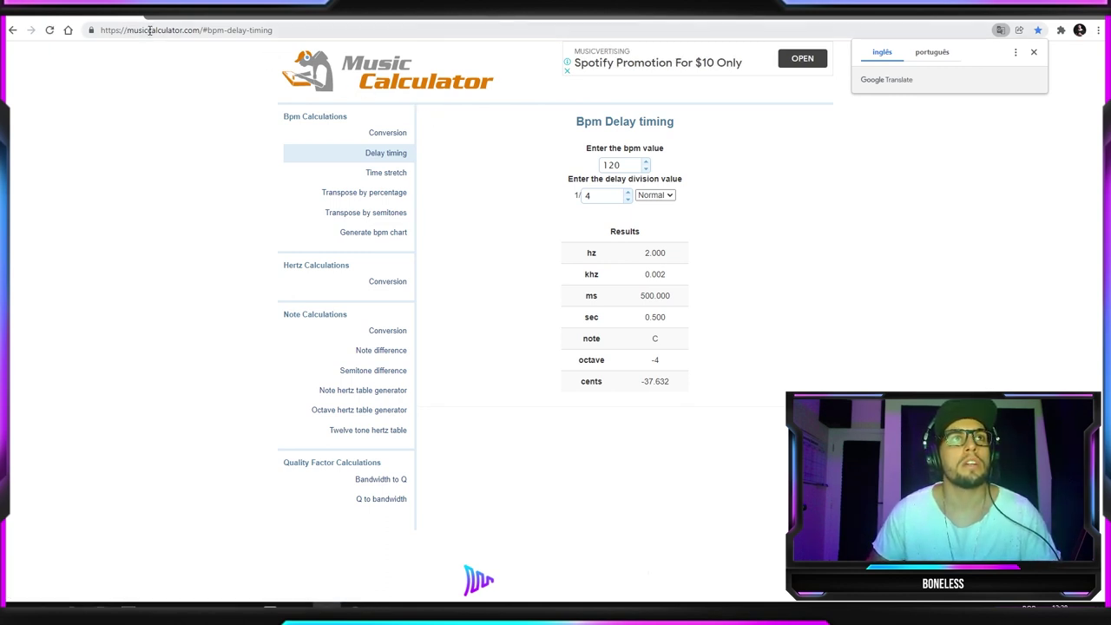
click(147, 31)
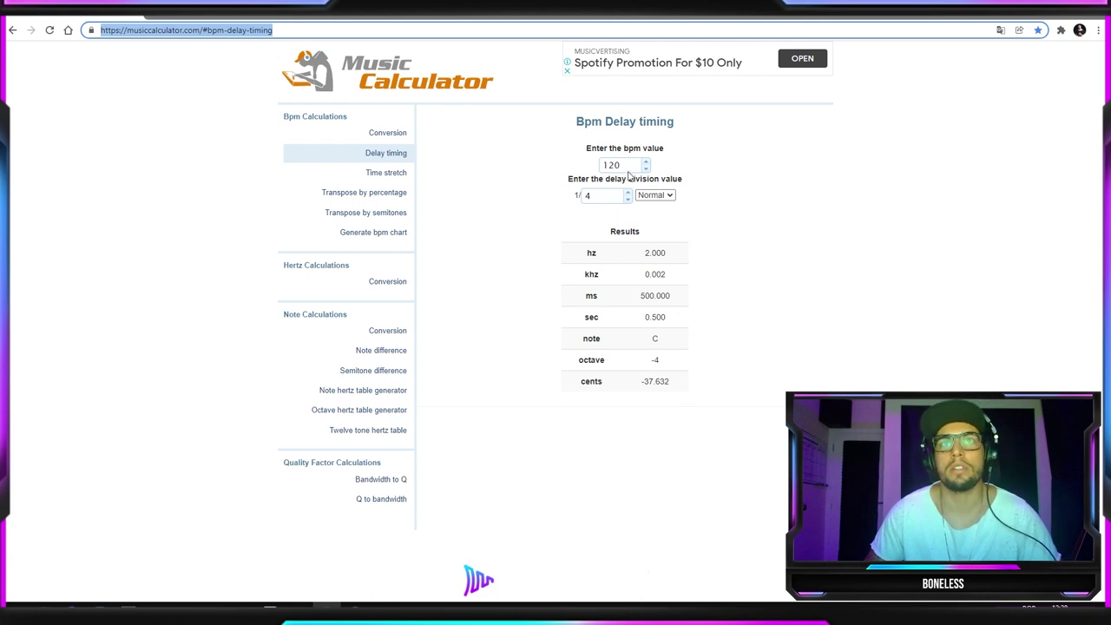
- Set the delay timing calculator's BPM value to 138
double_click(622, 166)
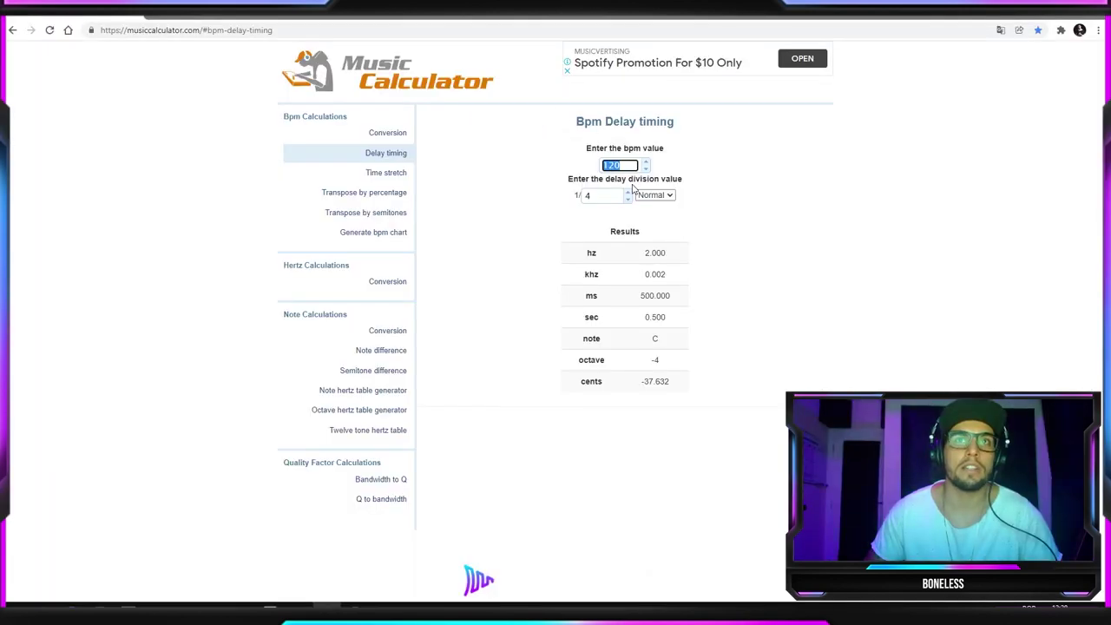
text(1)
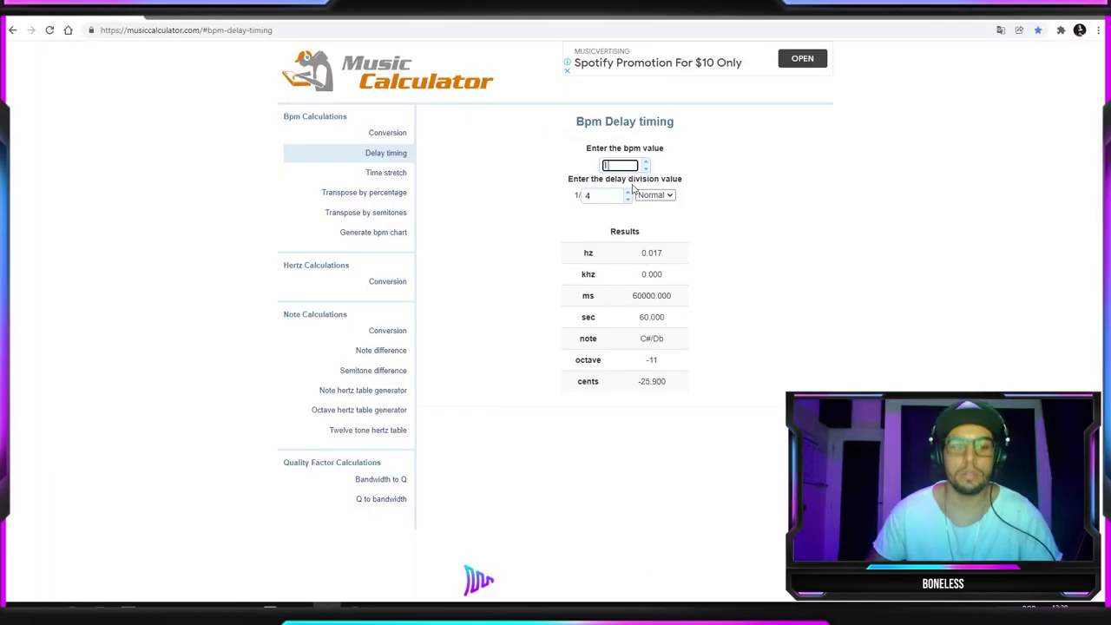
text(38)
click(757, 217)
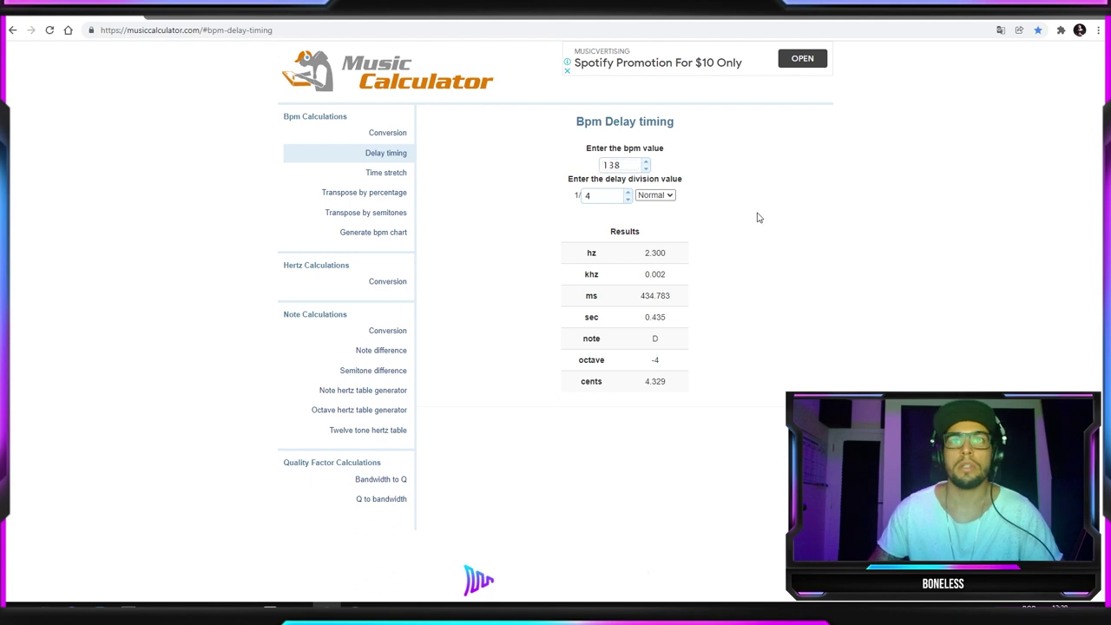
- Set the calculator's delay division to 1/32 with the Normal note type and highlight its kHz result
double_click(613, 194)
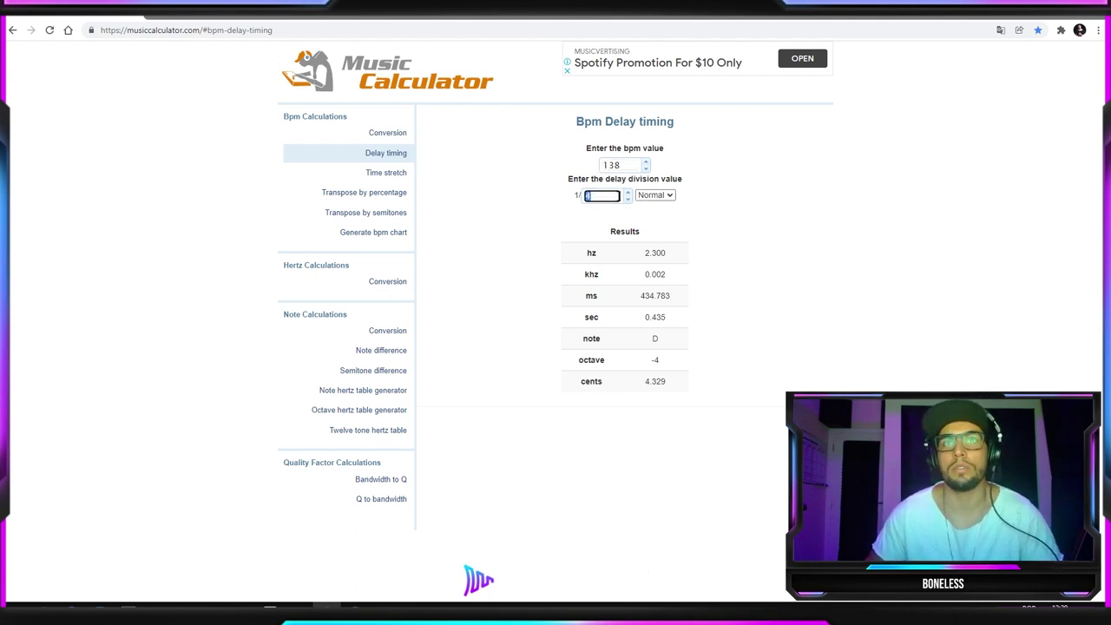
key(Tab)
click(655, 195)
click(593, 193)
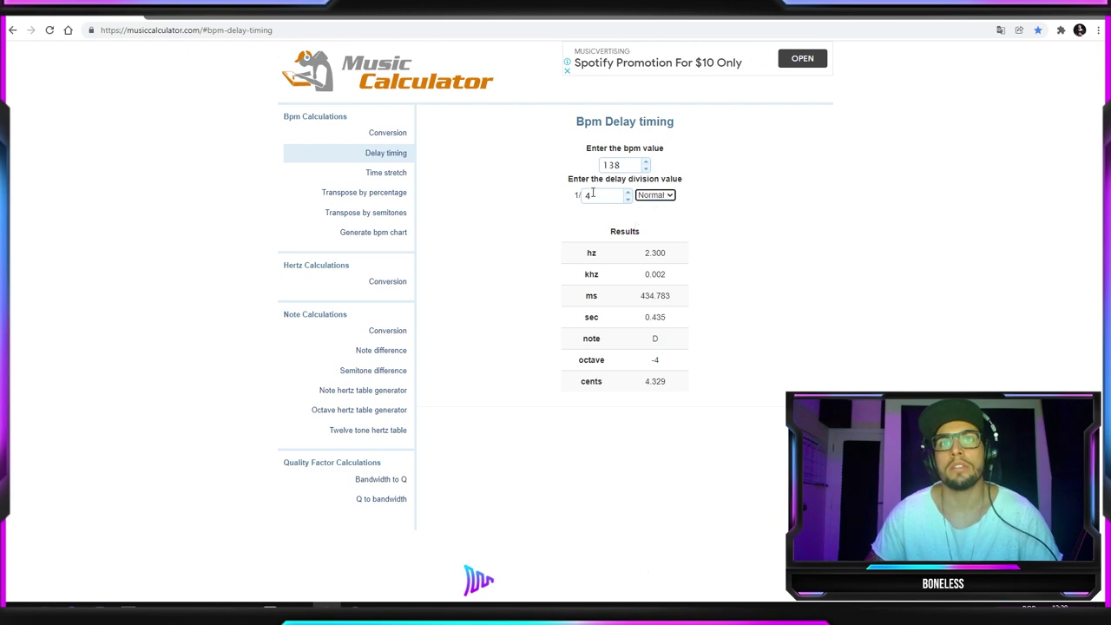
double_click(613, 196)
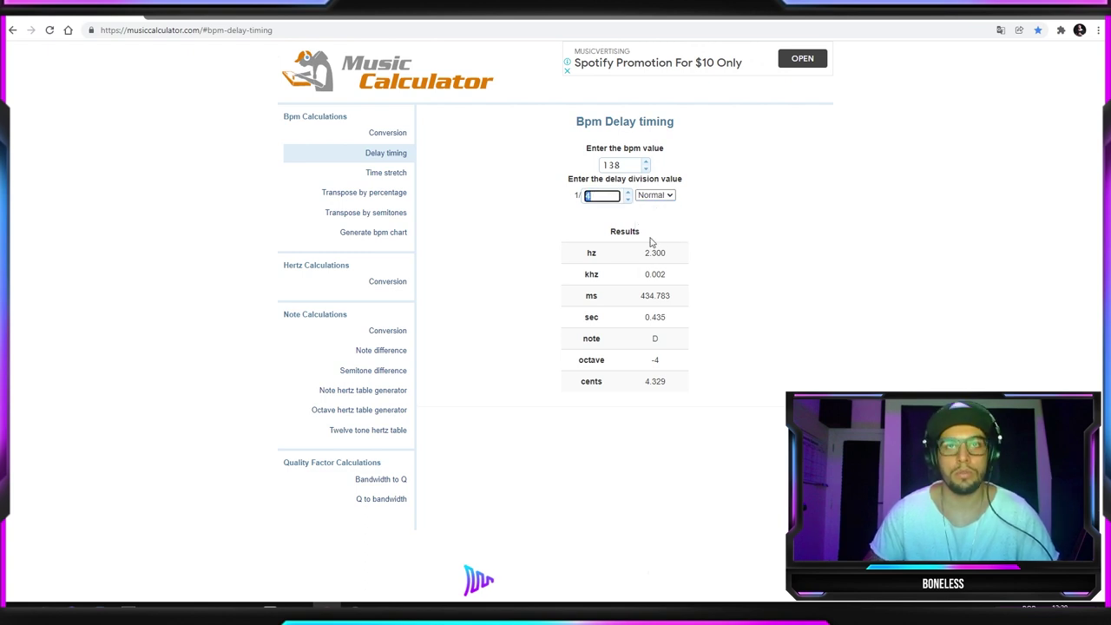
text(32)
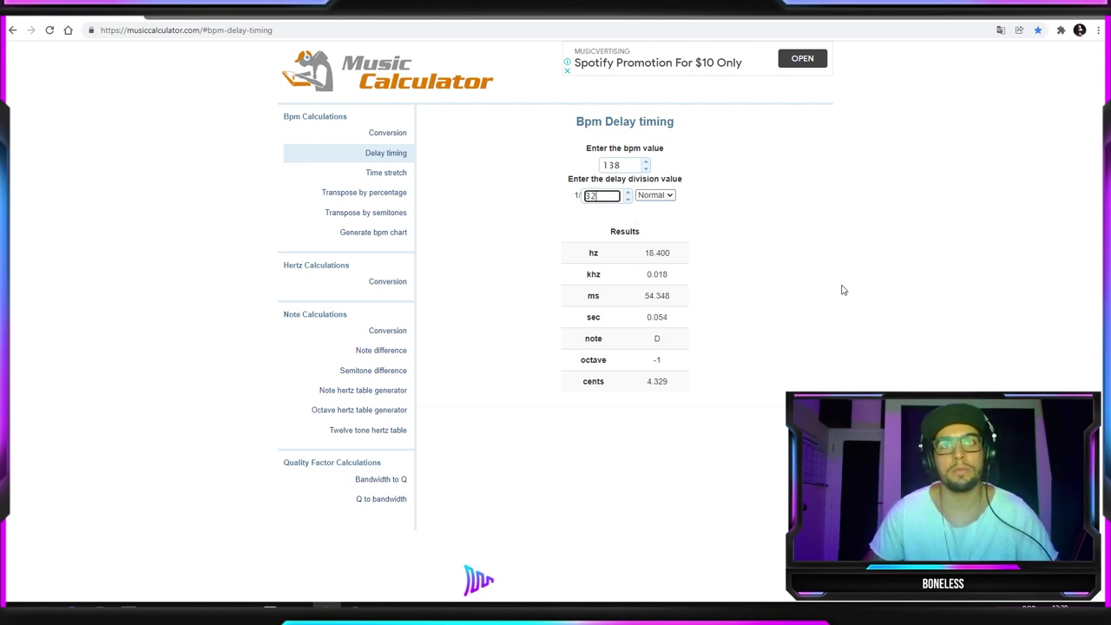
click(841, 288)
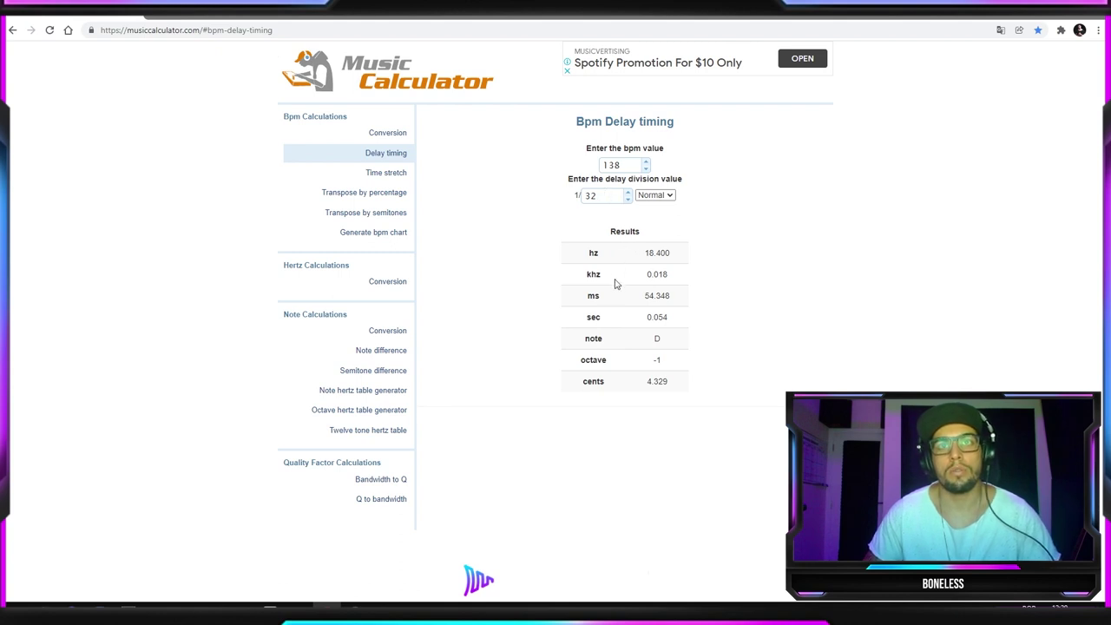
click(681, 301)
drag(649, 275, 675, 275)
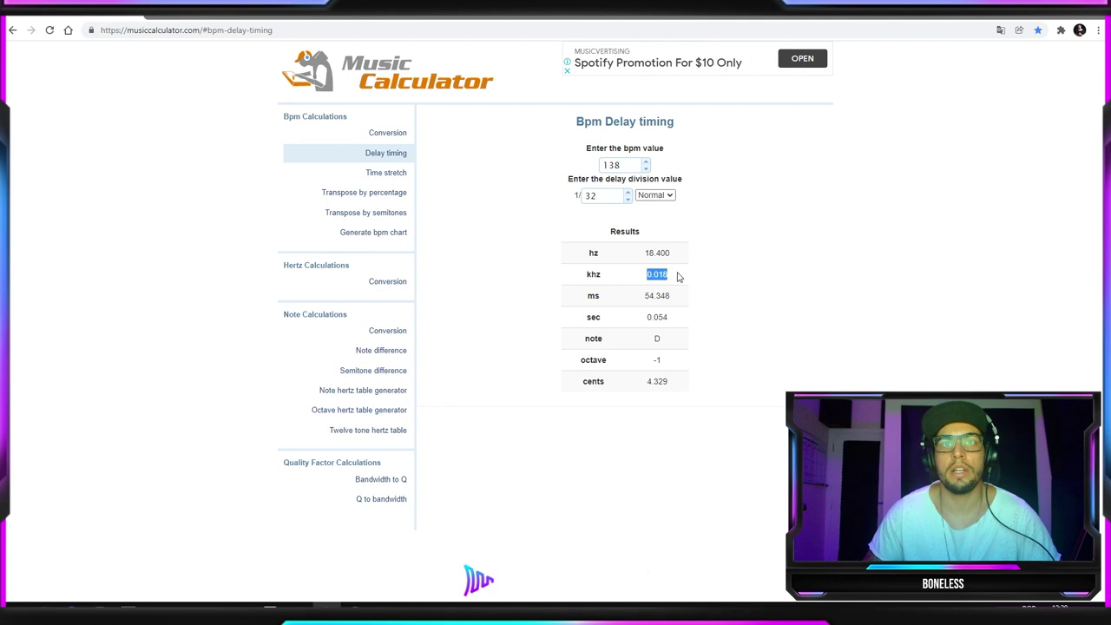
- Switch to Ableton Live, lower Serum's LFO 1 rate to 13.4 Hz and audition the loop
key(alt+Tab)
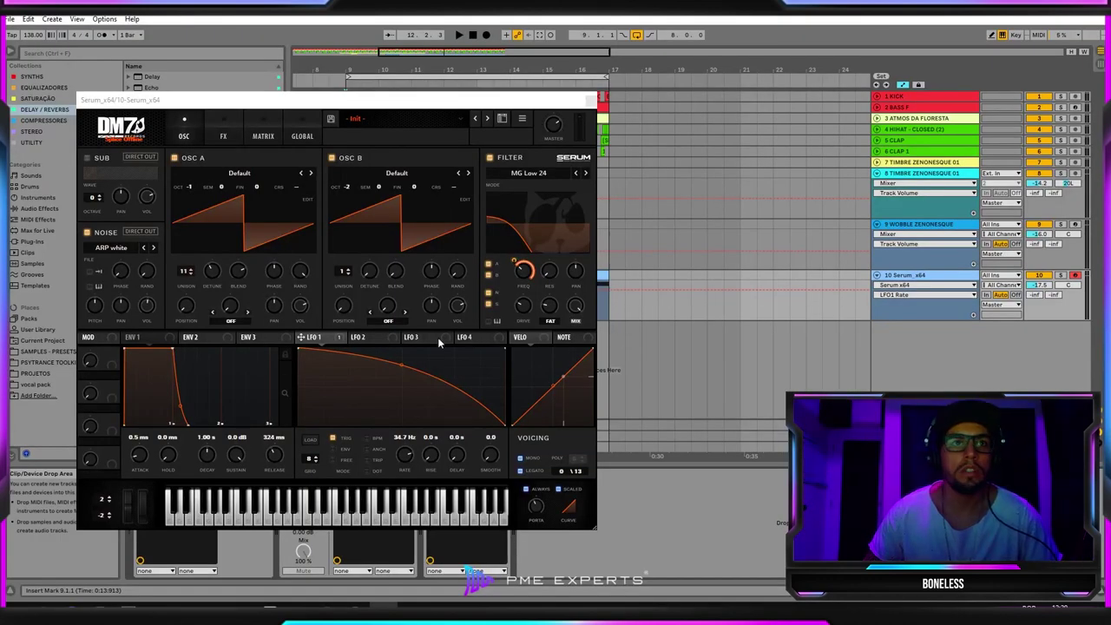
drag(403, 451, 413, 483)
key(space)
key(space)
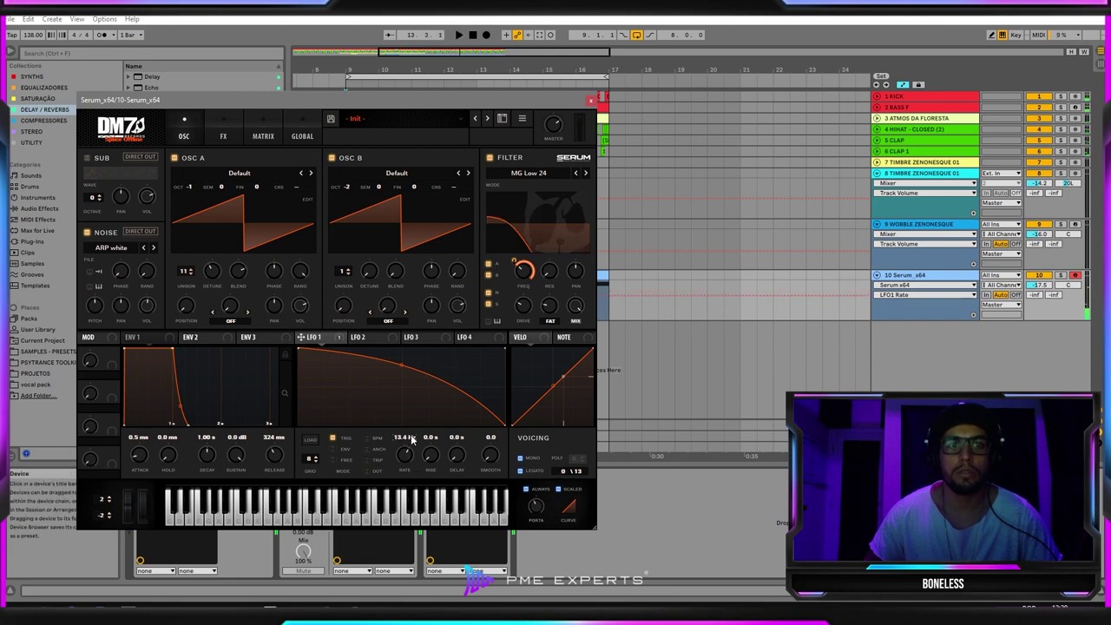
- Switch to the browser and read the hertz result for the 1/32 division
key(alt+Tab)
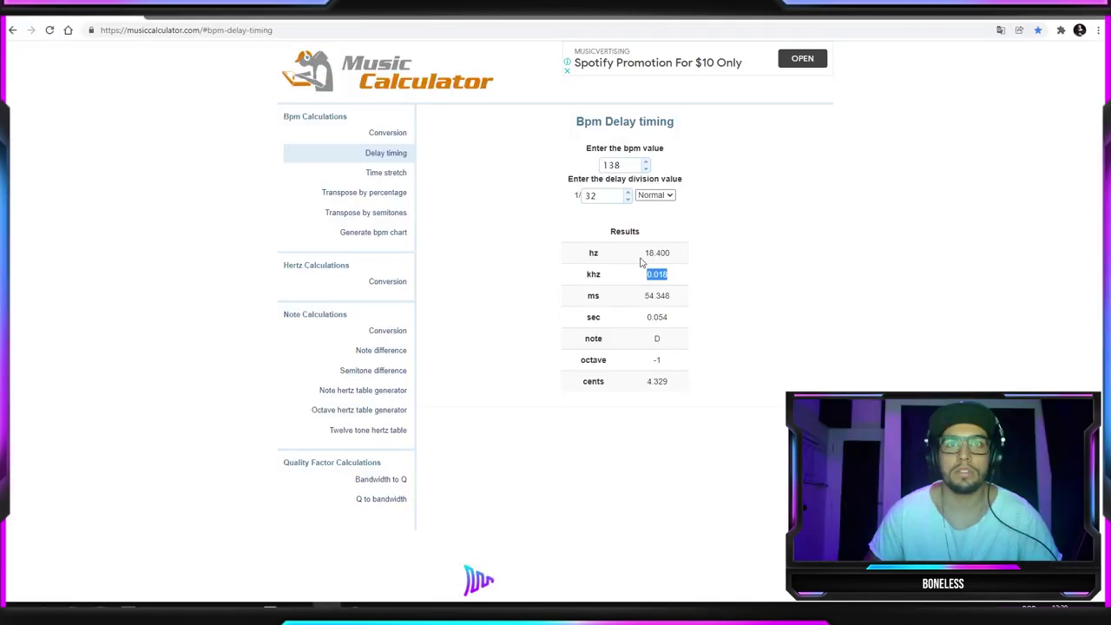
click(648, 273)
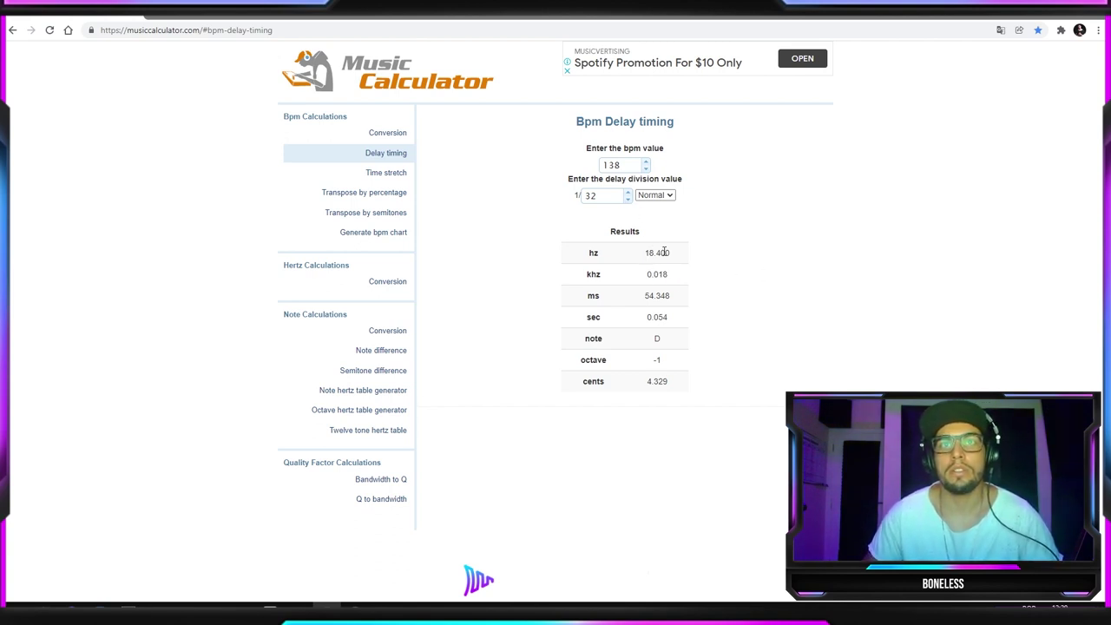
drag(644, 252, 663, 252)
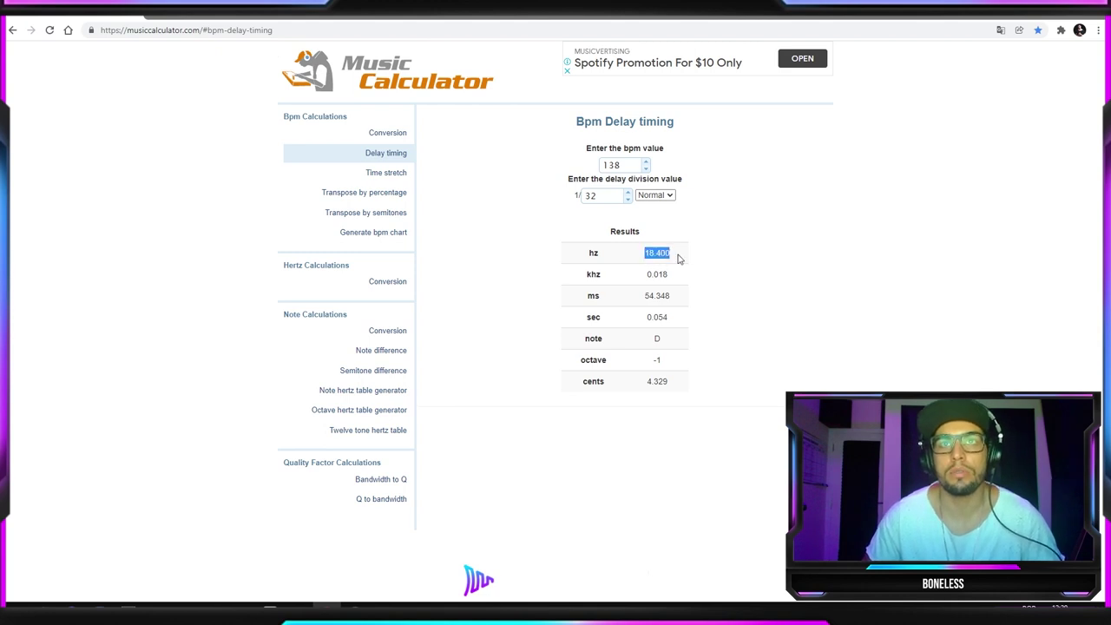
click(669, 298)
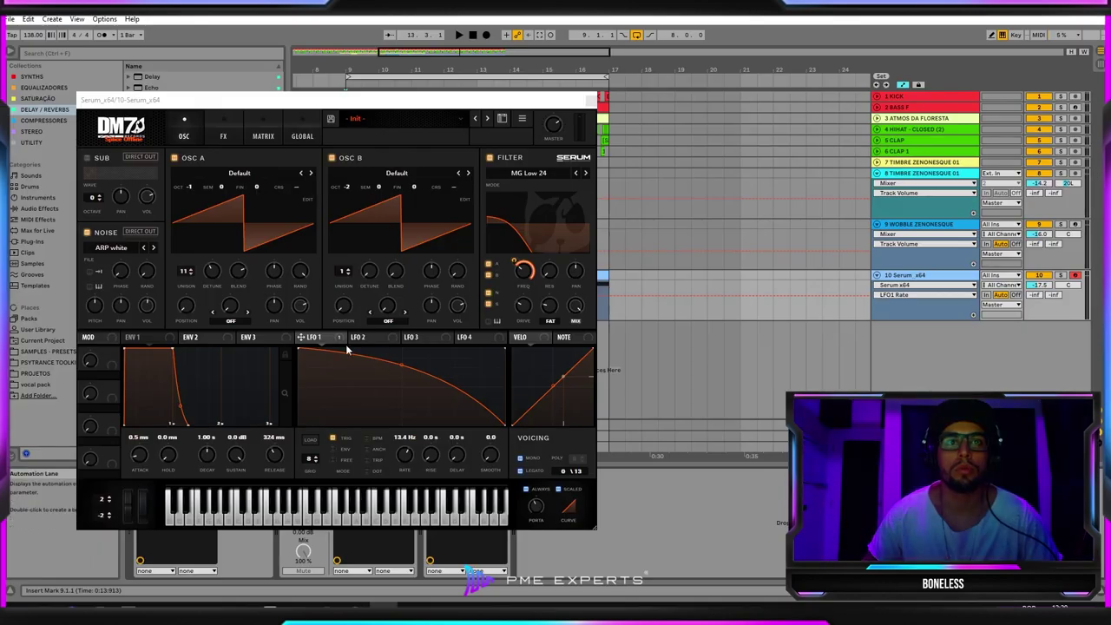
- In Ableton Live, set Serum's LFO 1 rate to 18.4 Hz and close the Serum window
double_click(403, 437)
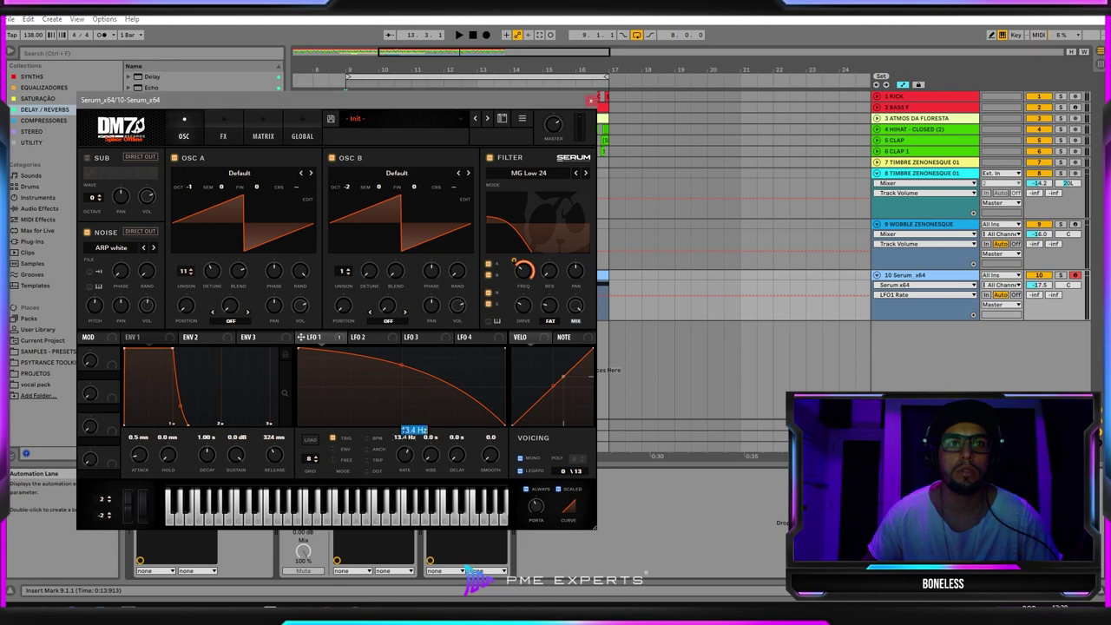
text(18)
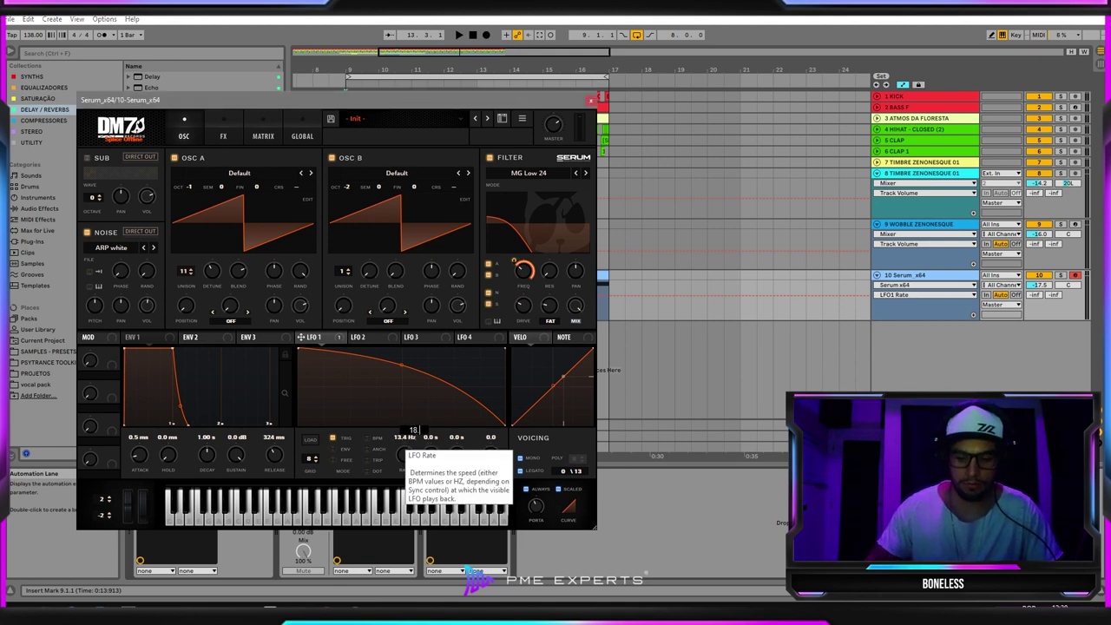
text(.400)
key(Return)
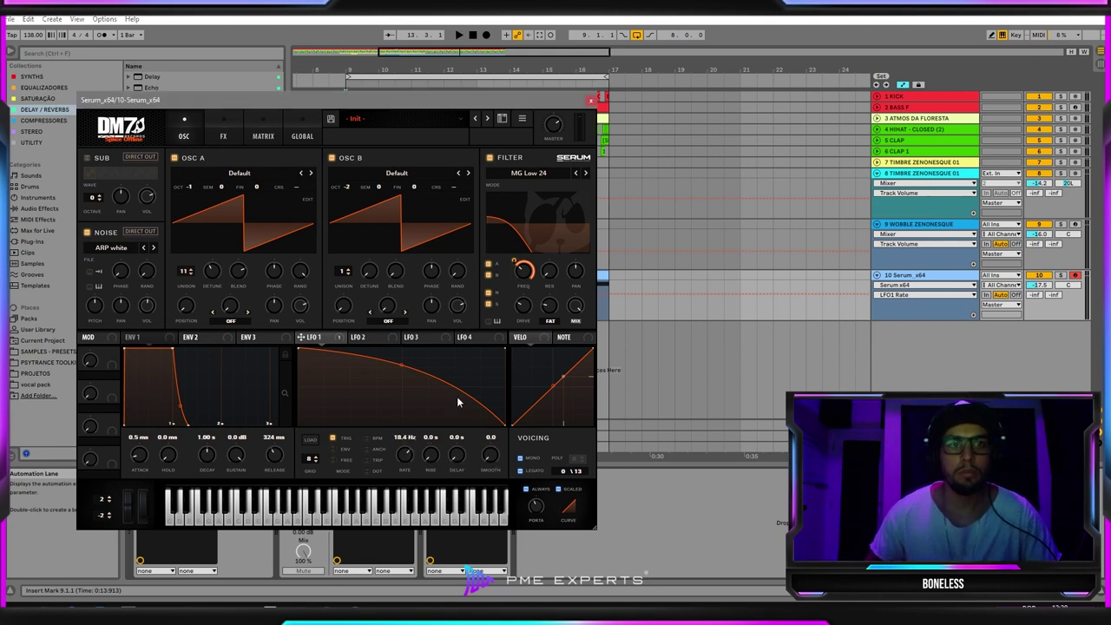
click(590, 101)
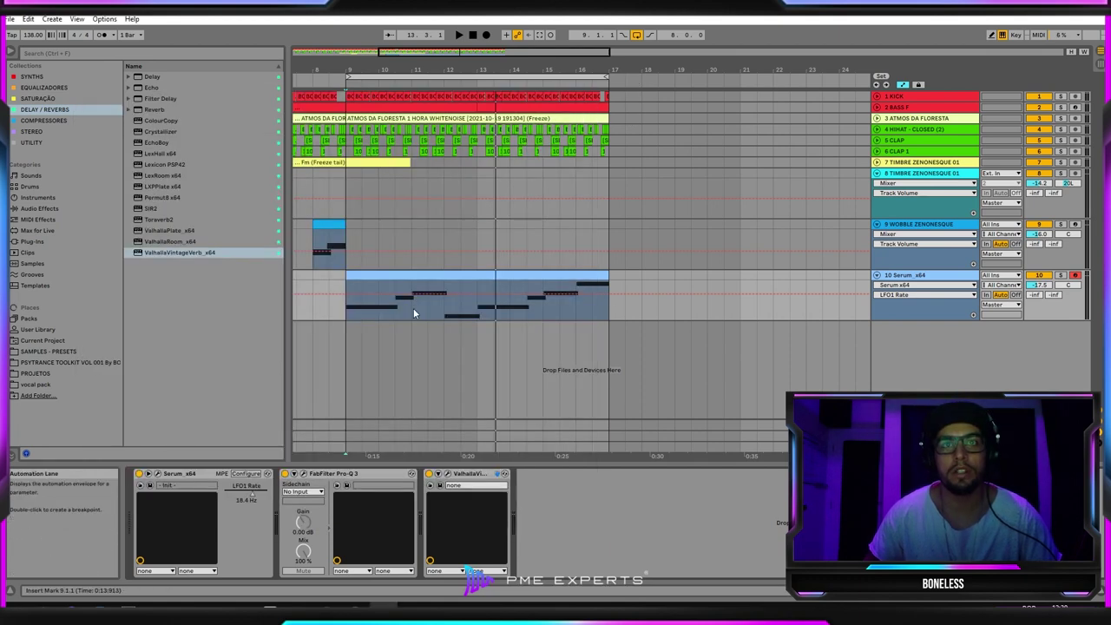
- Draw LFO 1 Rate automation on track 10 falling from a breakpoint at bar 9 to about 3.5 Hz at bar 13
click(345, 293)
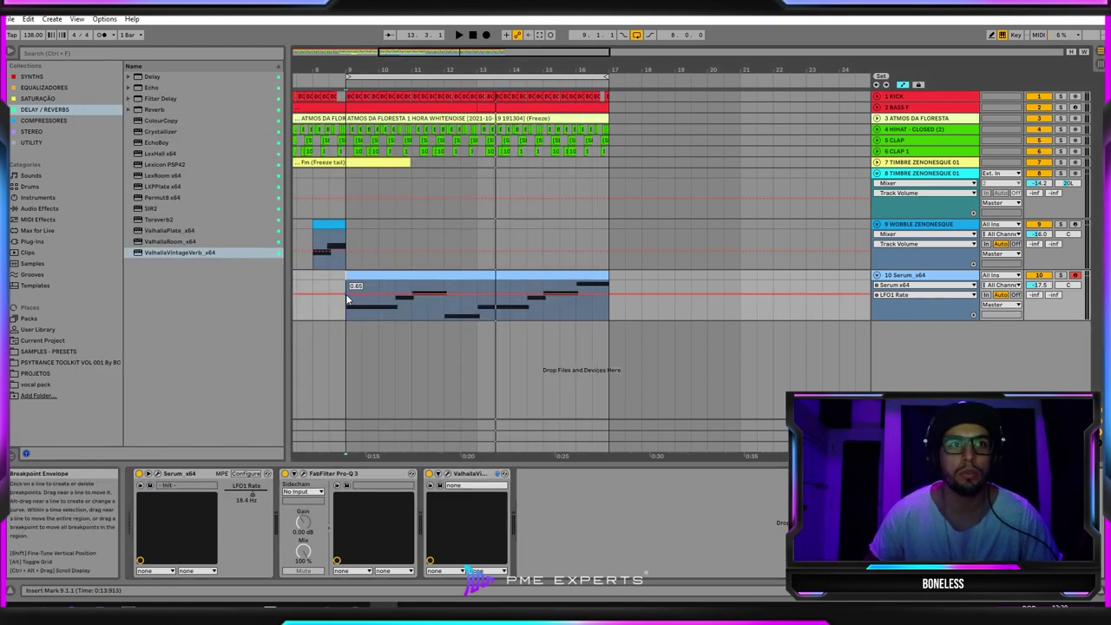
click(476, 298)
mouse_move(483, 298)
mouse_down()
mouse_move(483, 311)
mouse_move(477, 300)
mouse_up()
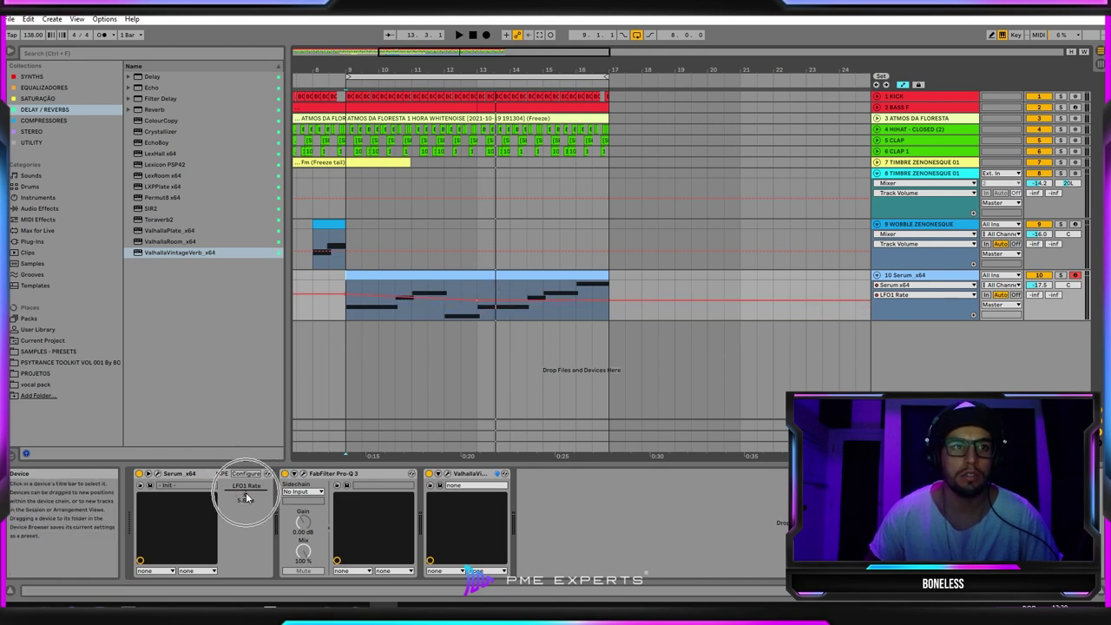
drag(477, 300, 478, 304)
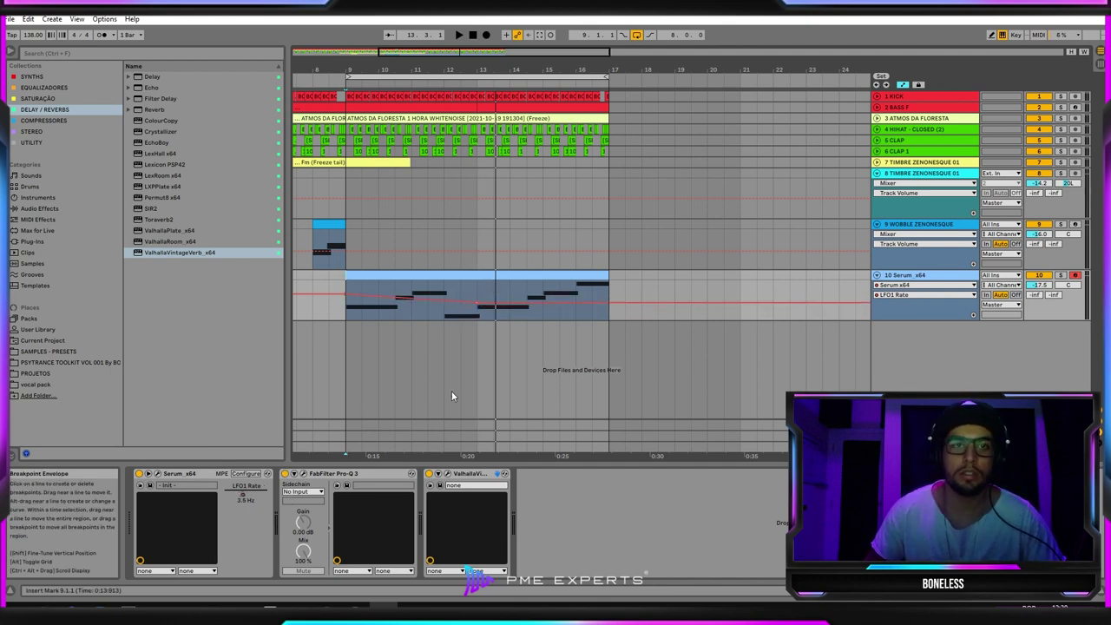
- Check the calculator in the browser, return to Ableton Live and flatten track 10's LFO 1 Rate automation to 18.4 Hz, keeping the bar 9 breakpoint
key(alt+Tab)
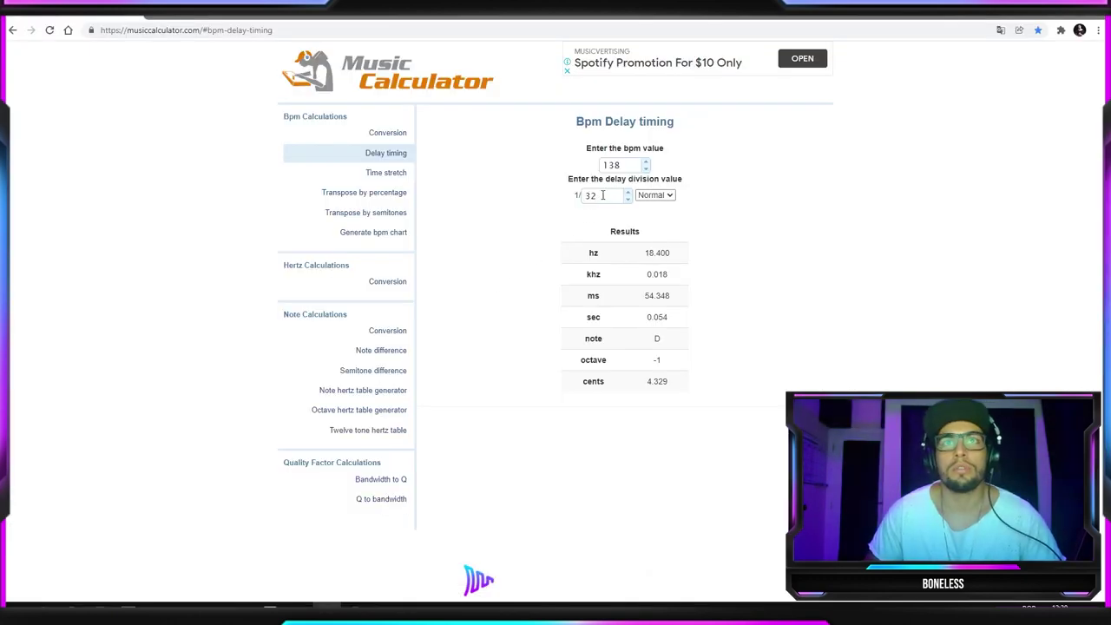
drag(607, 200, 585, 204)
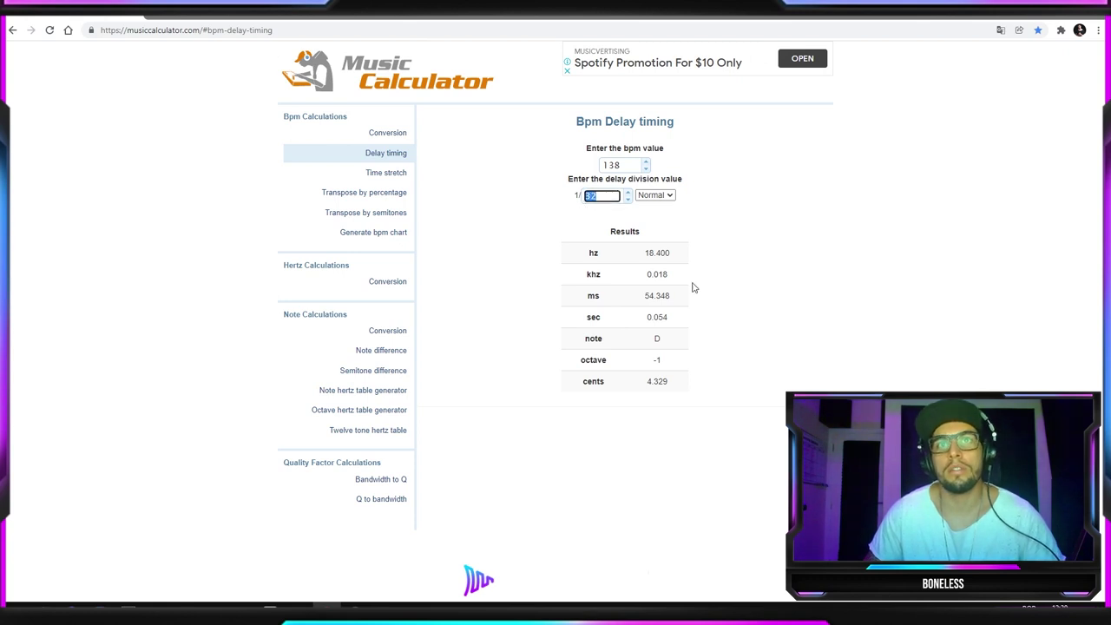
key(alt+Tab)
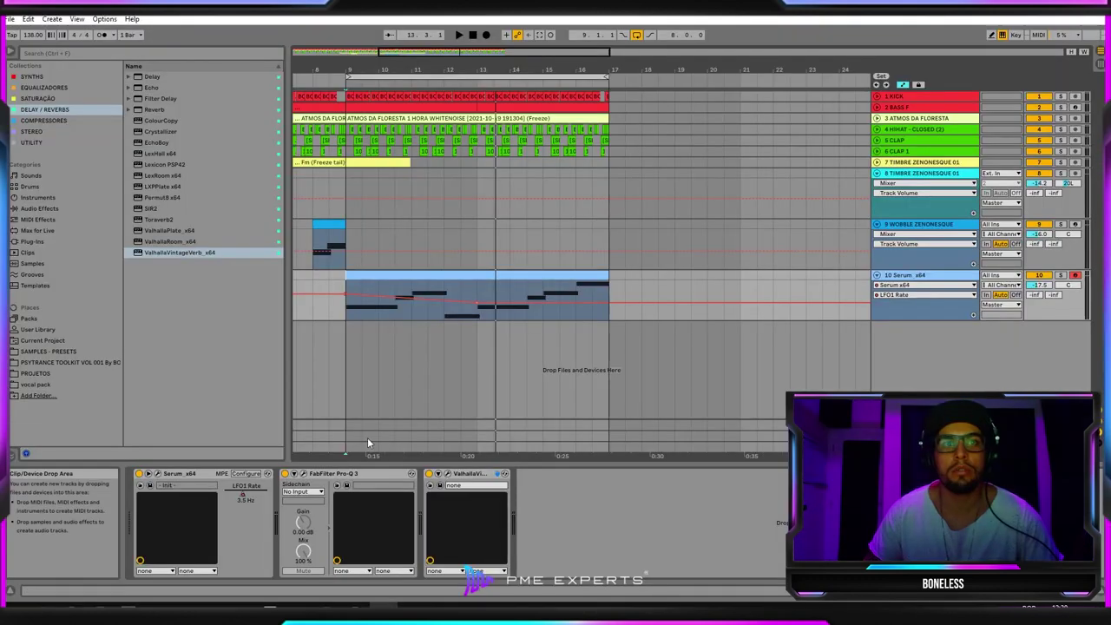
click(346, 293)
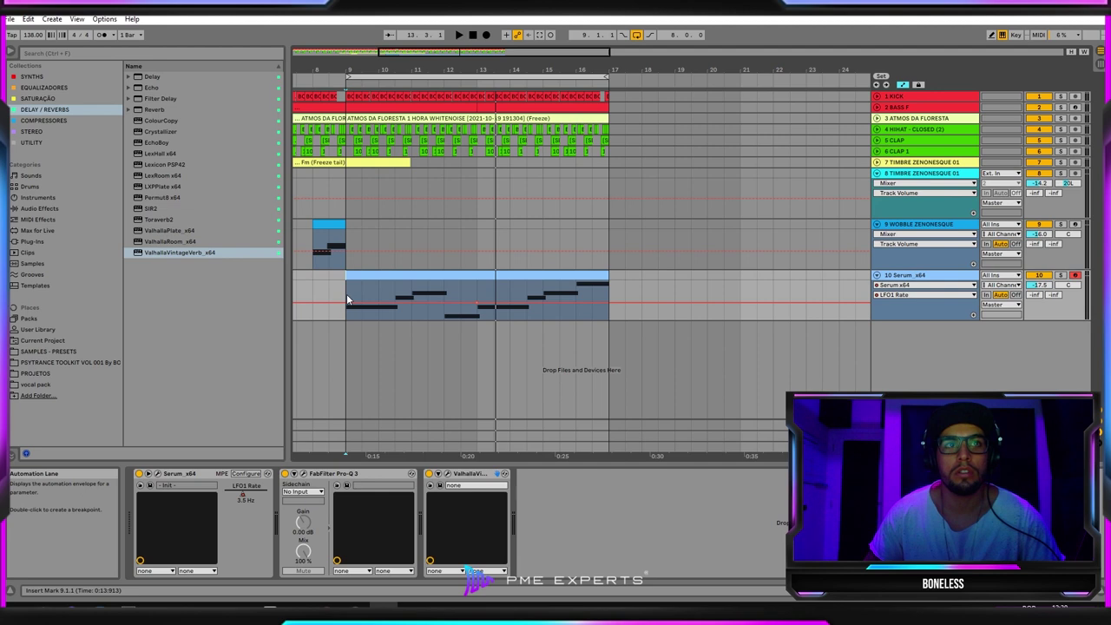
drag(347, 299, 495, 305)
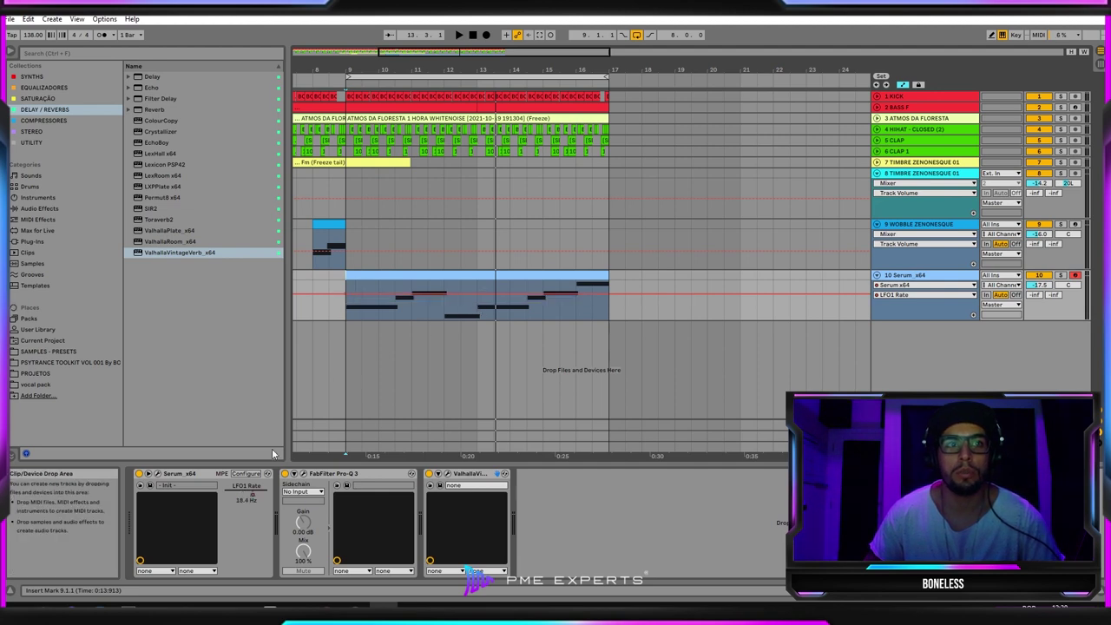
- Switch to the browser and set the delay division to 1/16 to get its rate in hertz
key(alt+Tab)
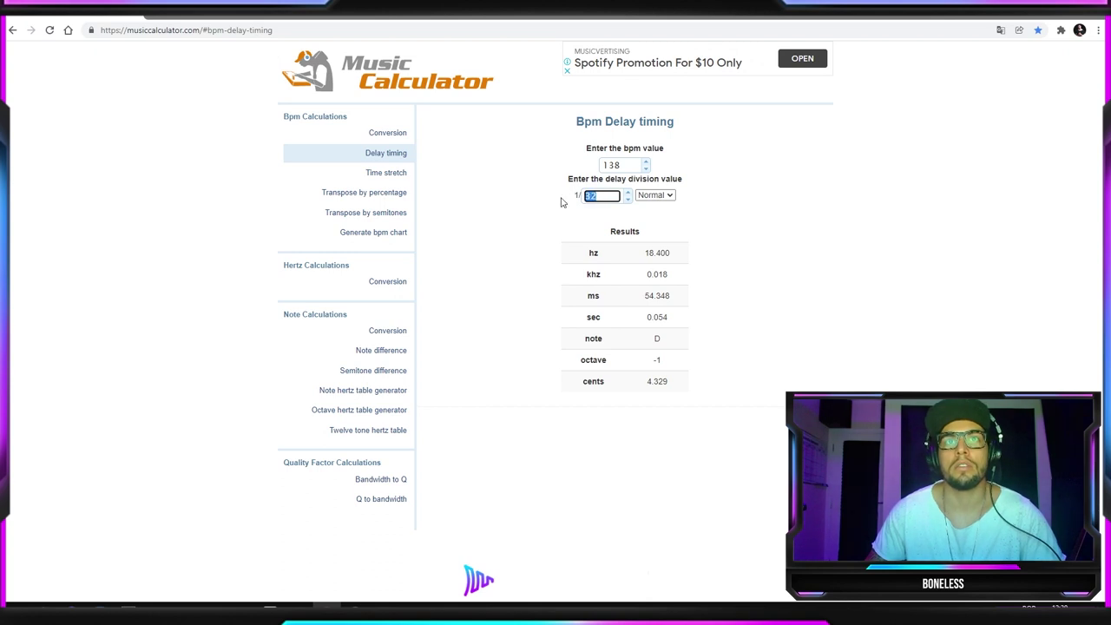
text(16)
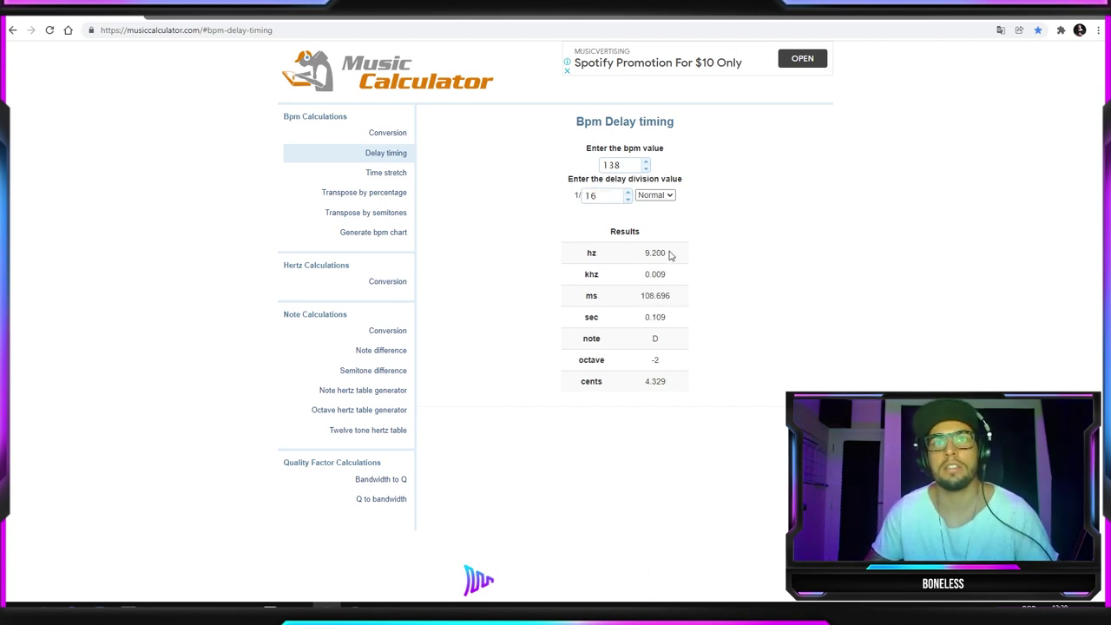
- In Ableton Live, add an LFO 1 Rate breakpoint at bar 11 on track 10 at about 9.4 Hz and audition it
key(alt+Tab)
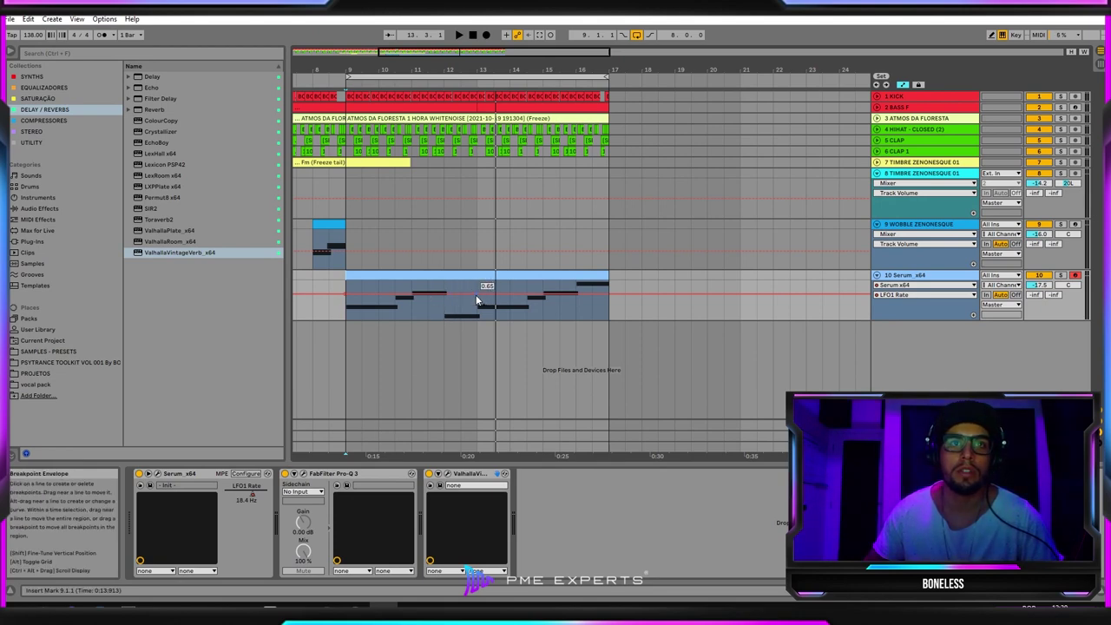
drag(391, 72, 454, 71)
drag(479, 295, 478, 296)
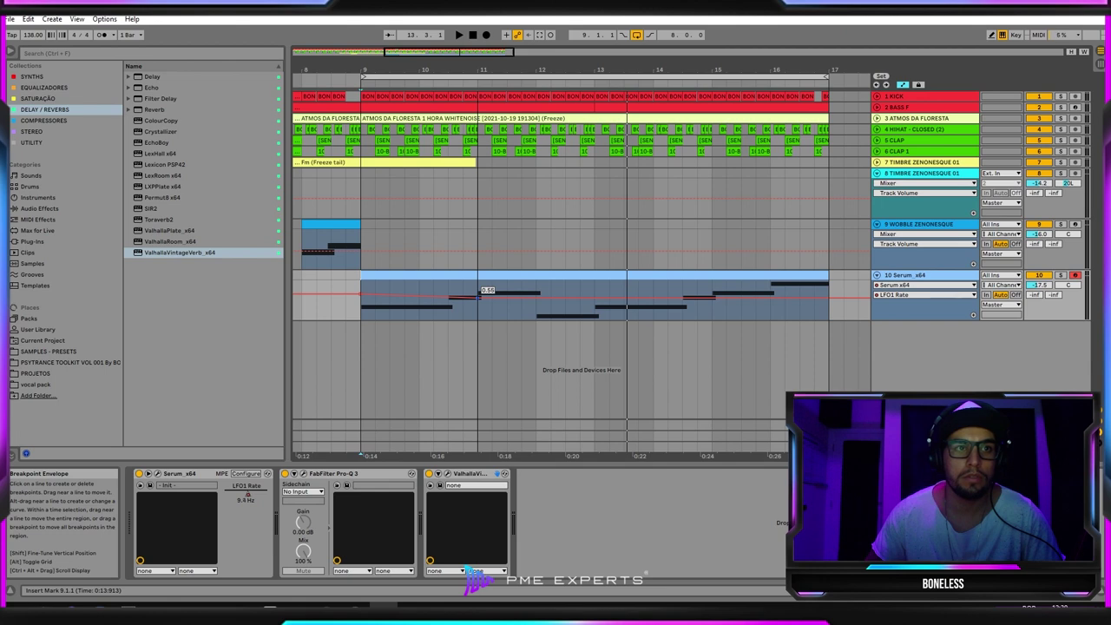
drag(479, 296, 479, 296)
key(space)
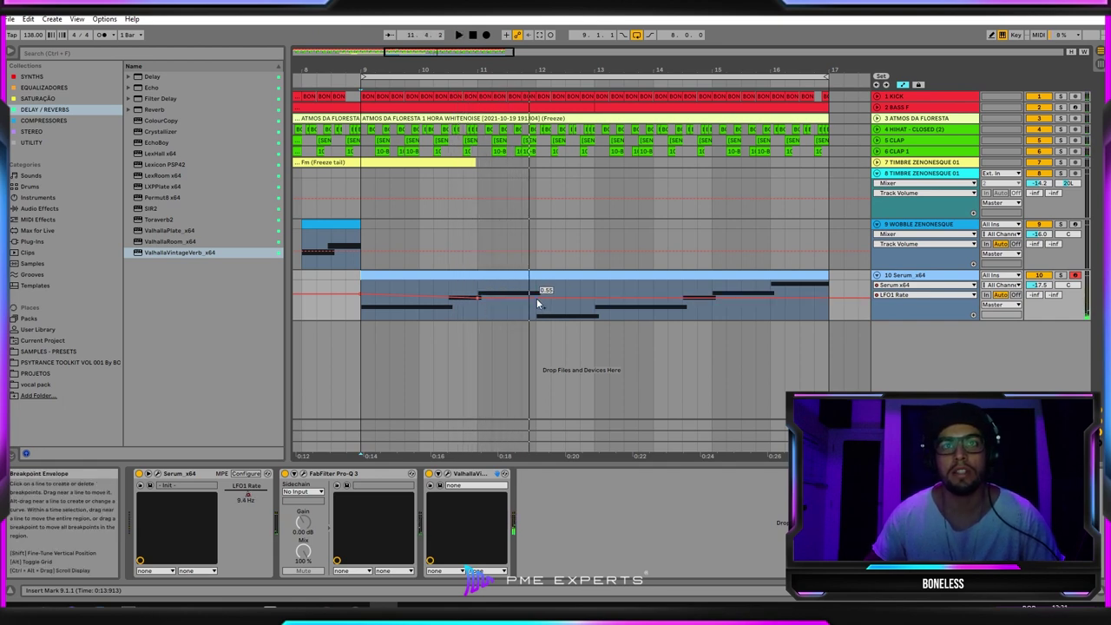
- Switch to the browser and set the delay division to 1/8 to get its rate in hertz
key(alt+Tab)
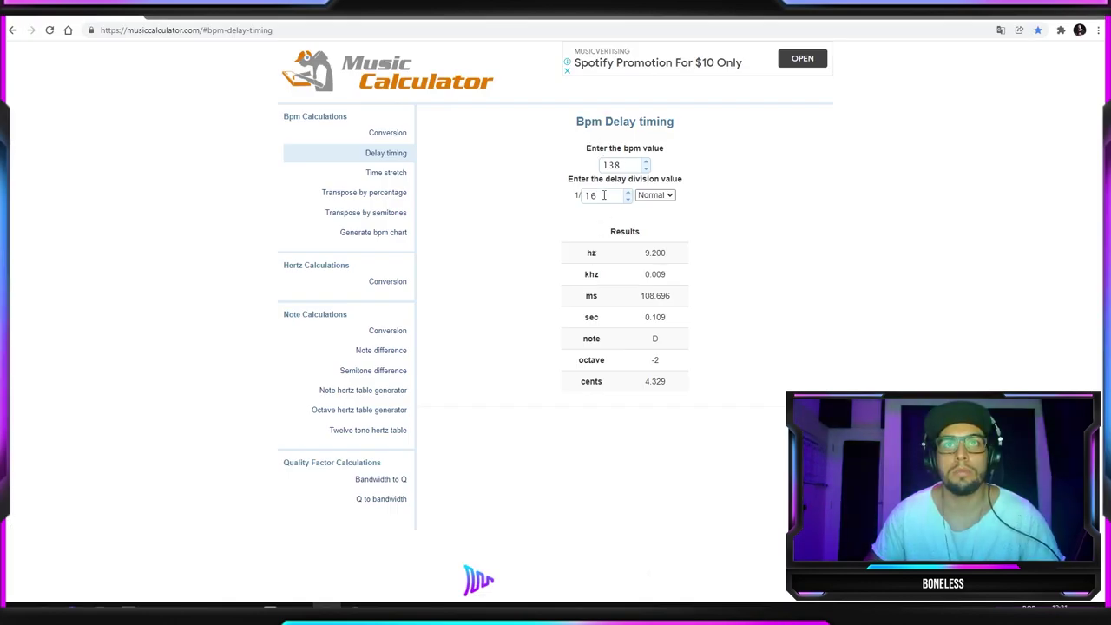
double_click(605, 195)
text(8)
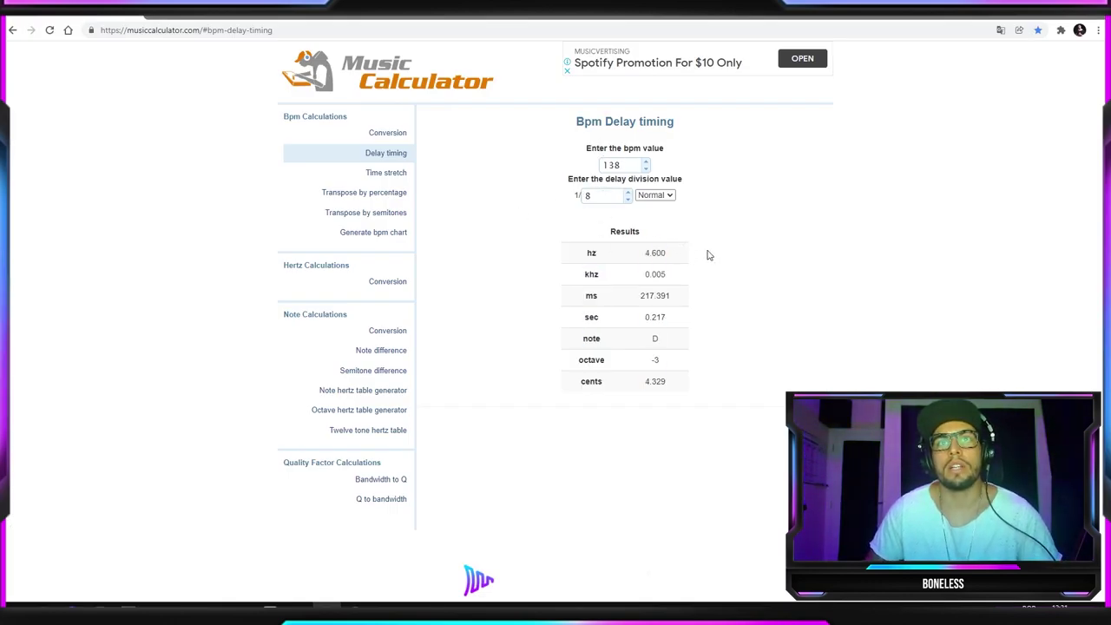
- In Ableton Live, add an LFO 1 Rate breakpoint at bar 12 on track 10 and adjust it to 4.6 Hz
key(alt+Tab)
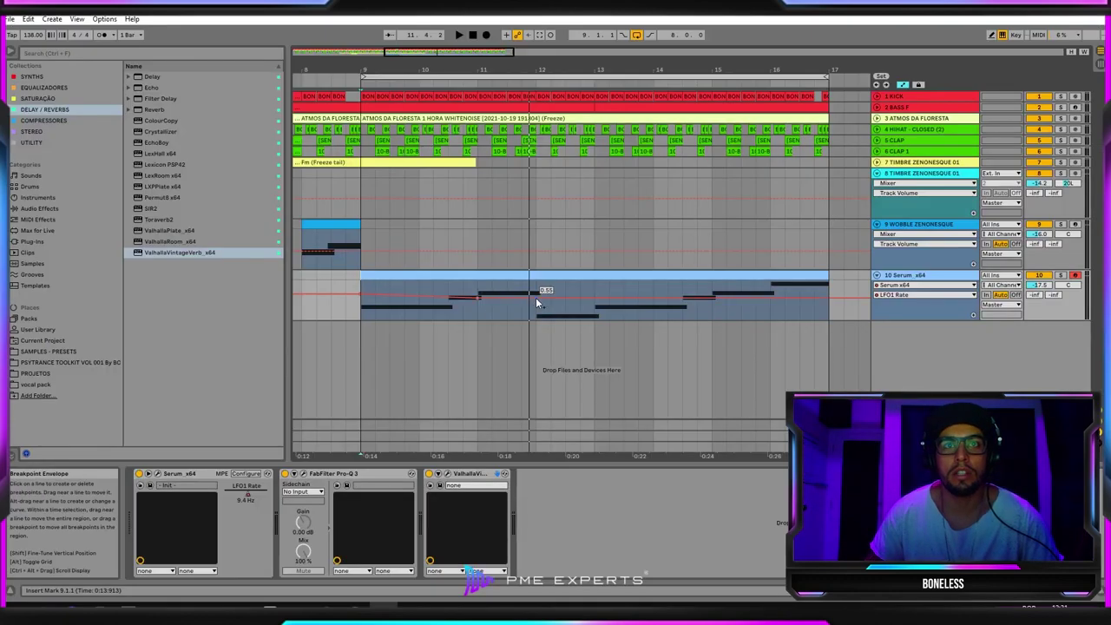
drag(535, 297, 536, 304)
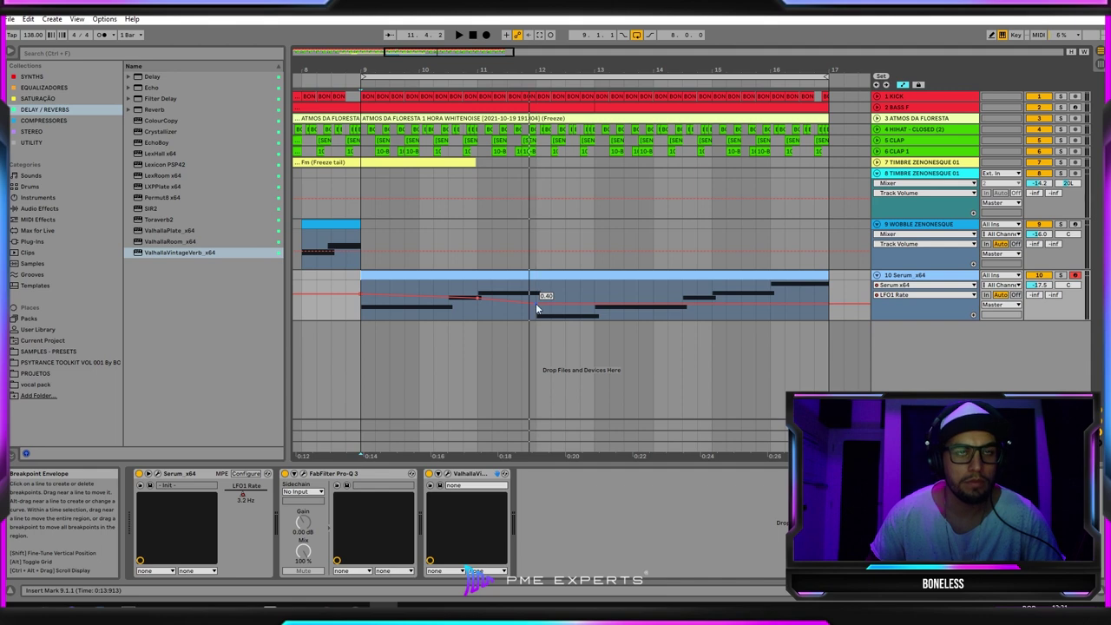
key(alt+Tab)
key(alt+Tab)
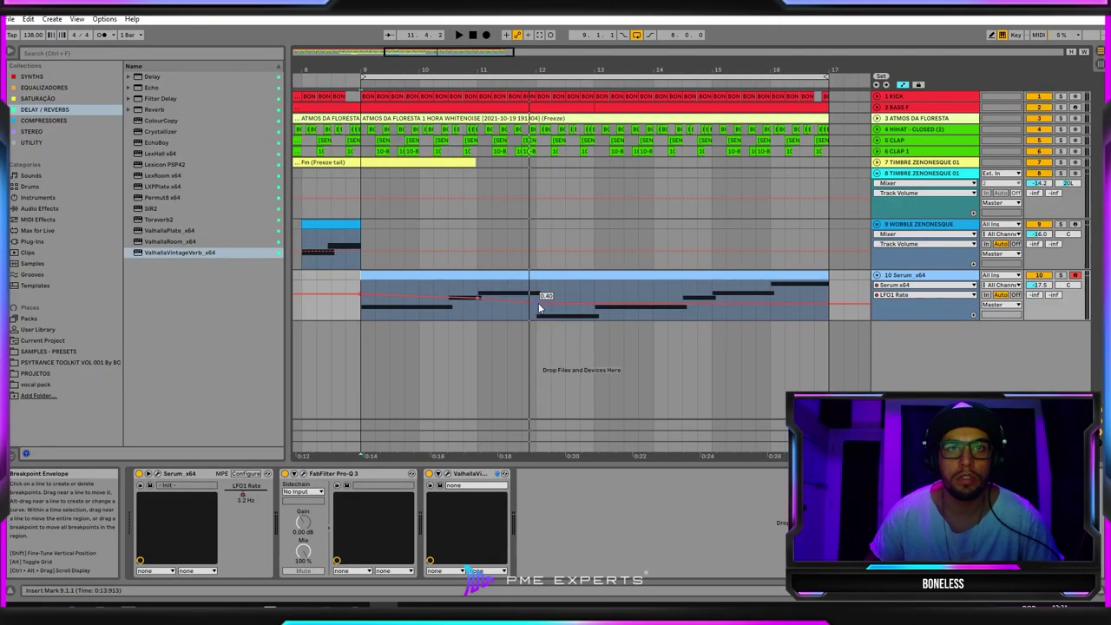
drag(536, 298, 536, 301)
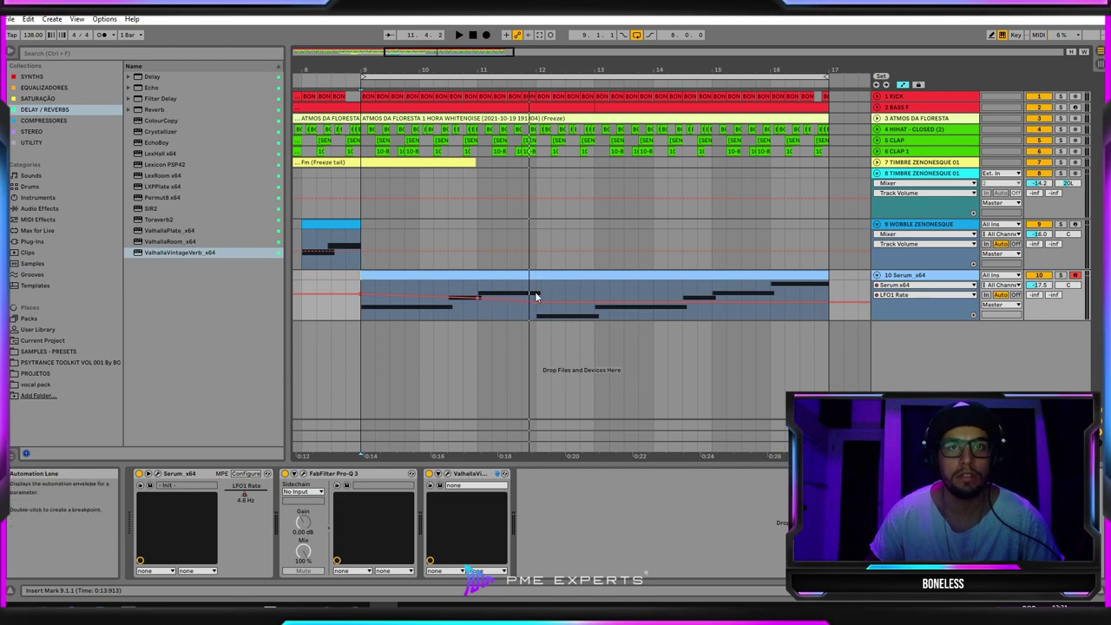
- Audition the LFO 1 Rate automation on track 10 from bar 12
click(537, 297)
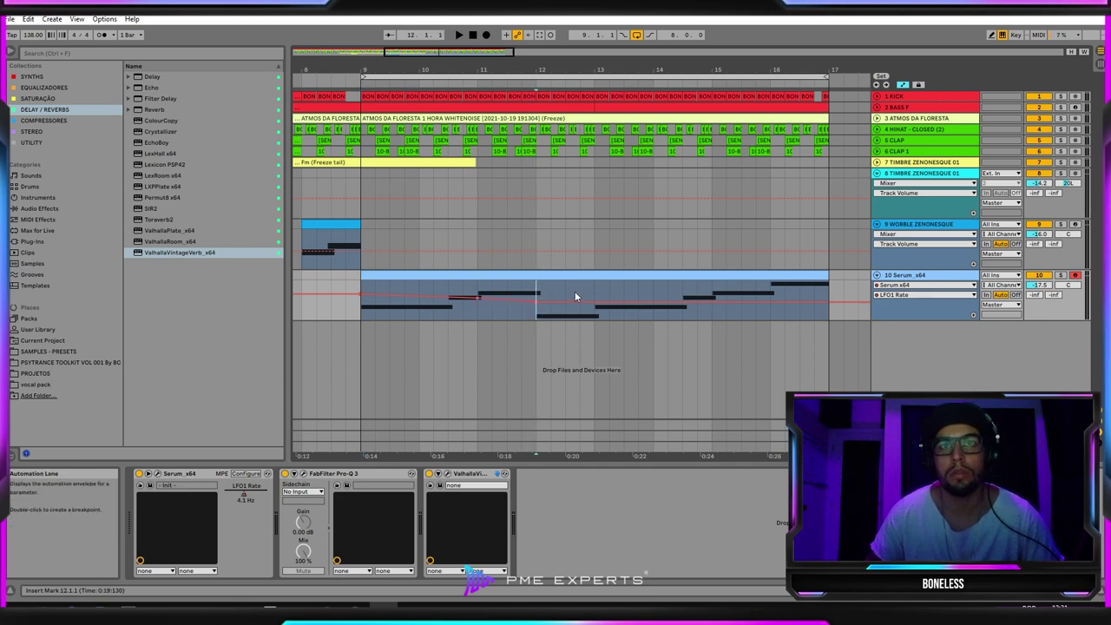
key(space)
key(space)
key(space)
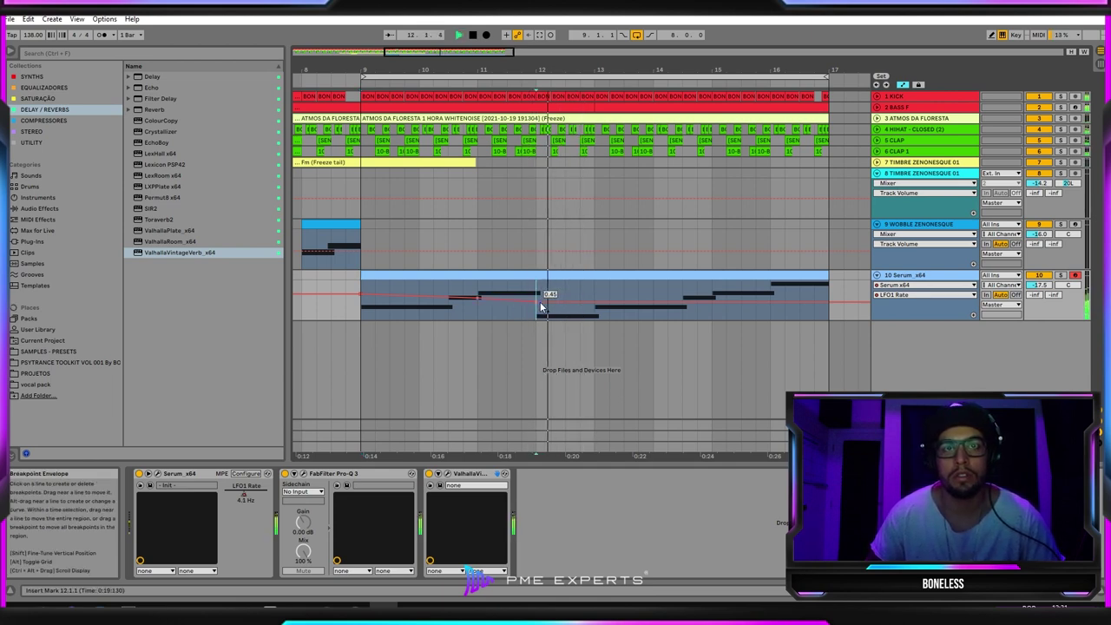
- Try raising the bar 12 LFO 1 Rate breakpoint on track 10 to about 0.57, and undo the move
click(539, 302)
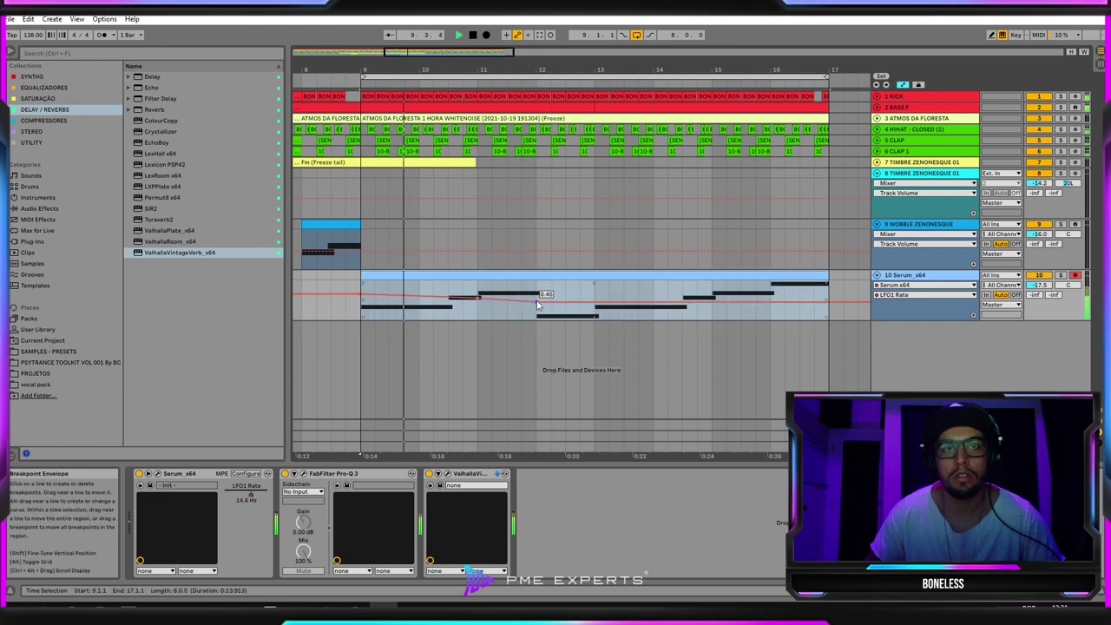
drag(537, 306, 537, 302)
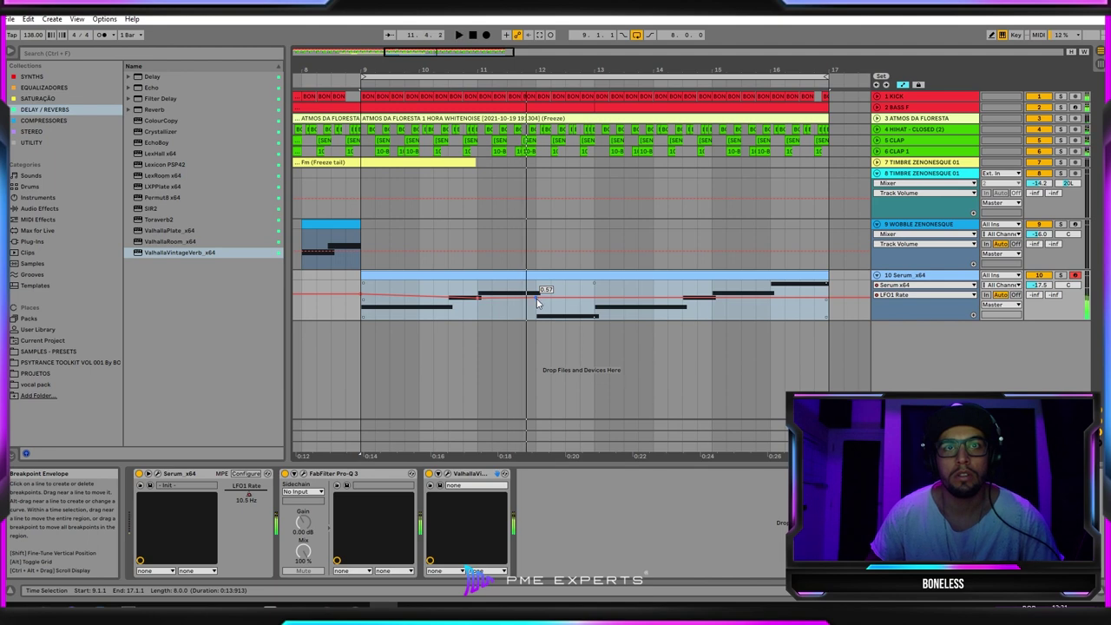
key(ctrl+z)
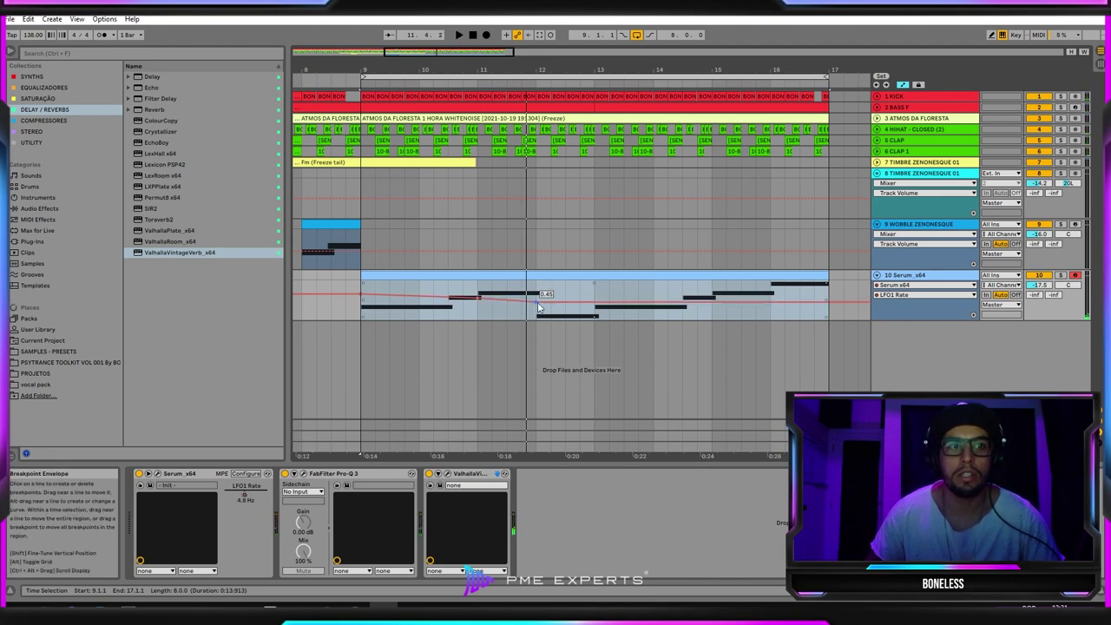
key(ctrl+z)
key(ctrl+y)
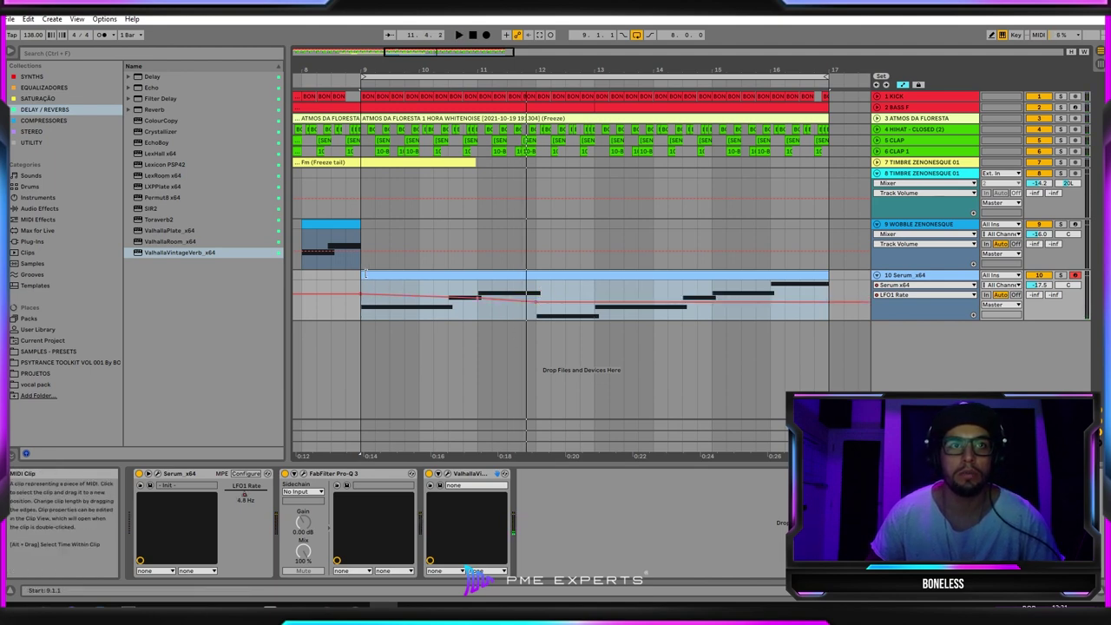
- Add an LFO 1 Rate breakpoint at bar 13 on track 10 at about 9 Hz and audition the automation
key(space)
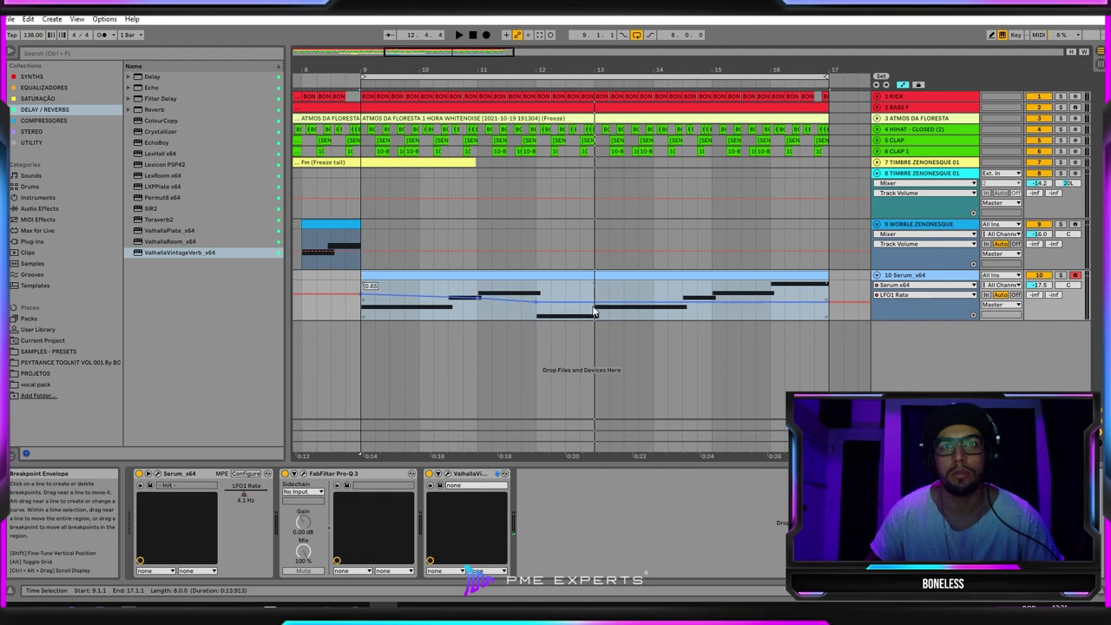
drag(595, 311, 595, 299)
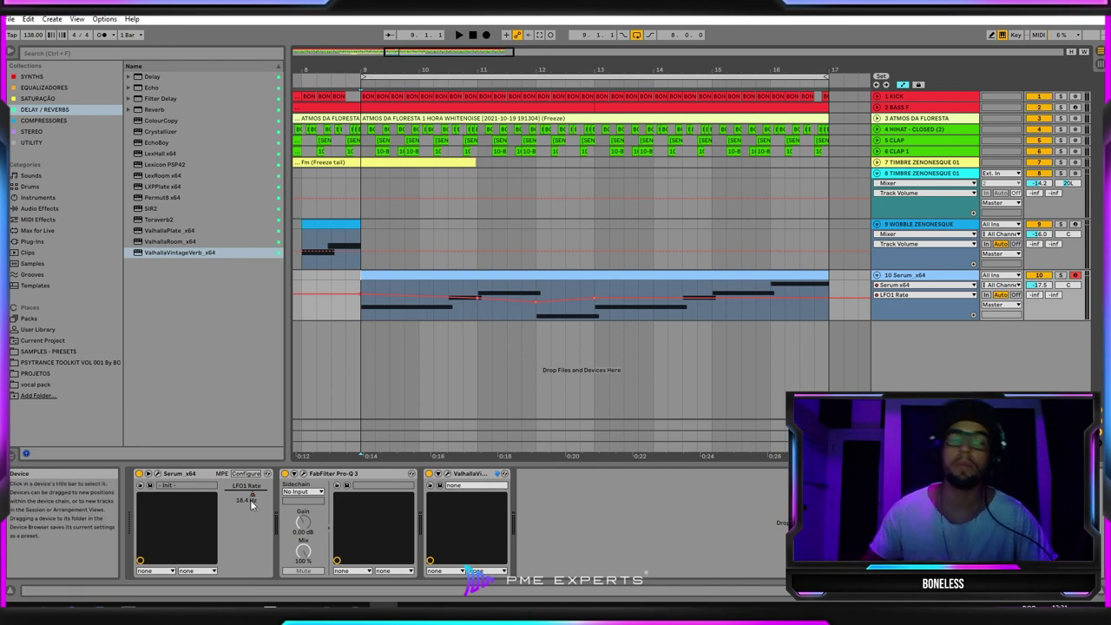
click(343, 188)
key(space)
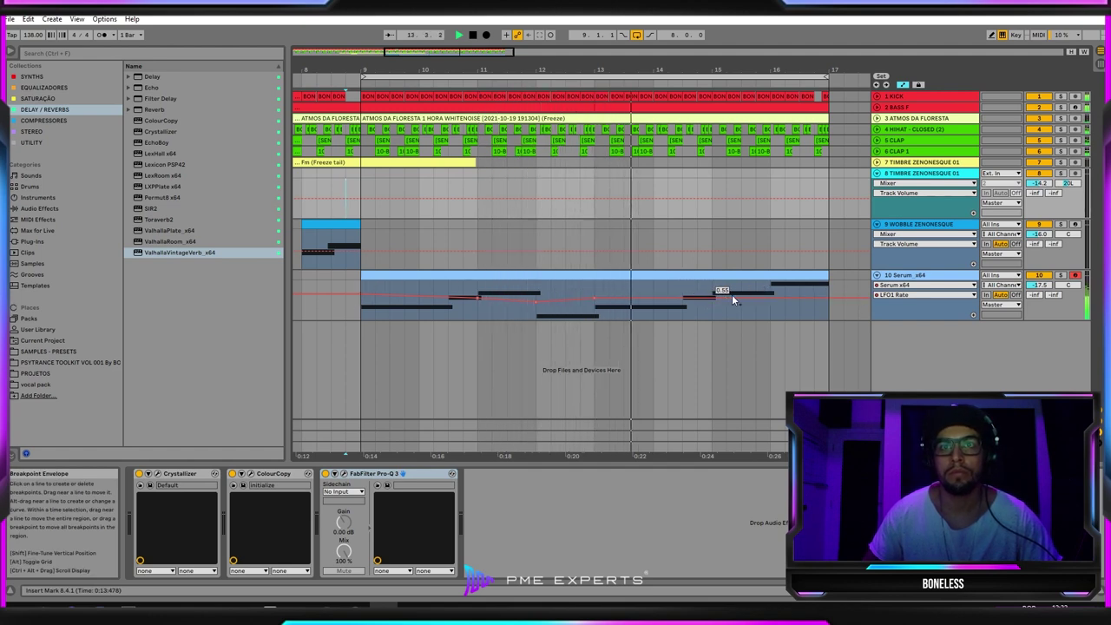
- Add LFO 1 Rate breakpoints at bar 14 and mid-bar 14 on track 10, raising the second to about 0.66, and audition them
click(680, 302)
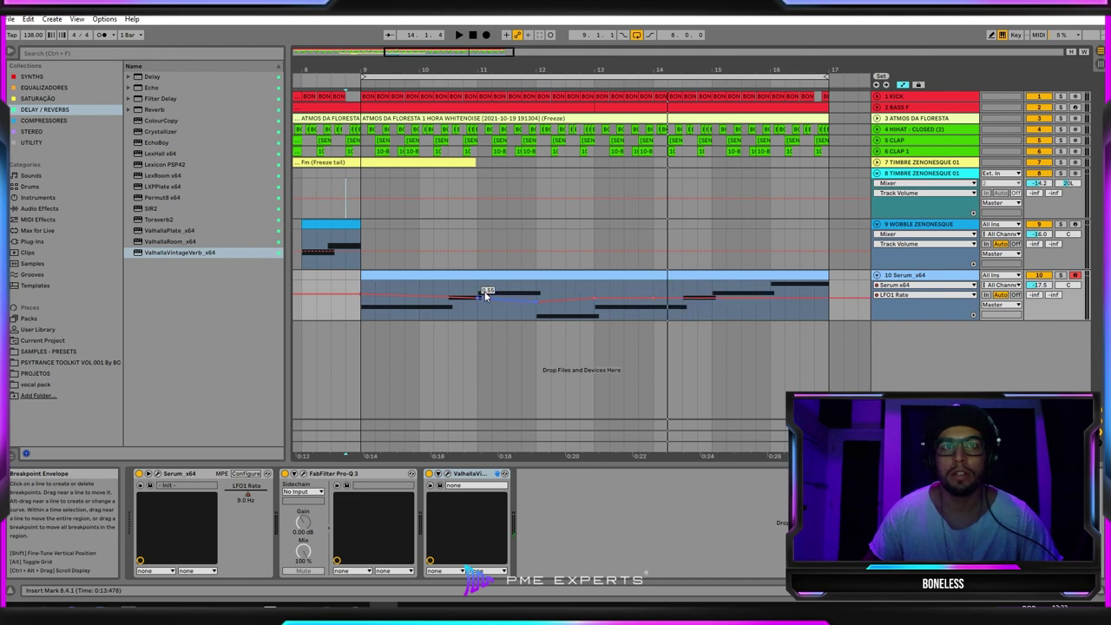
click(683, 296)
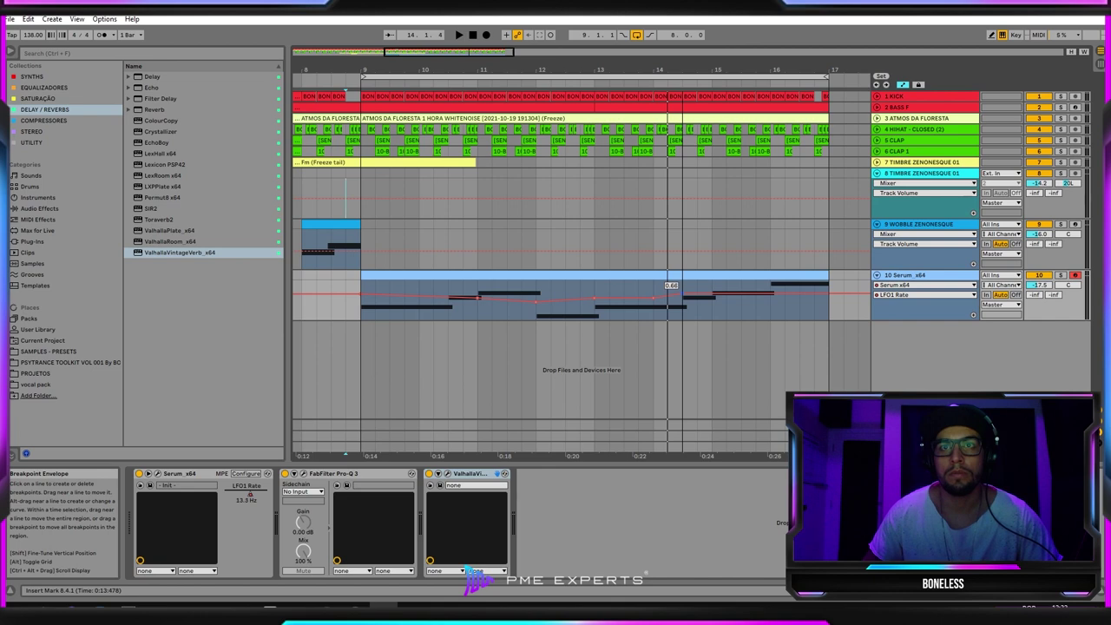
drag(669, 294, 669, 296)
key(space)
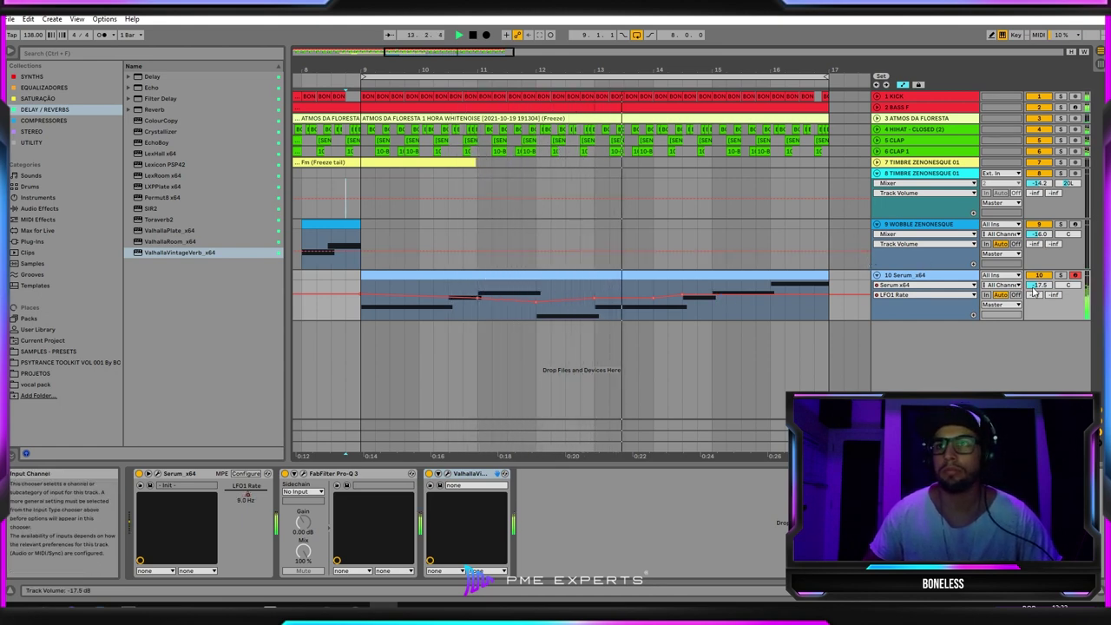
- Set track 10's volume to -20.3 dB during playback and stop the song
drag(1039, 285, 1040, 296)
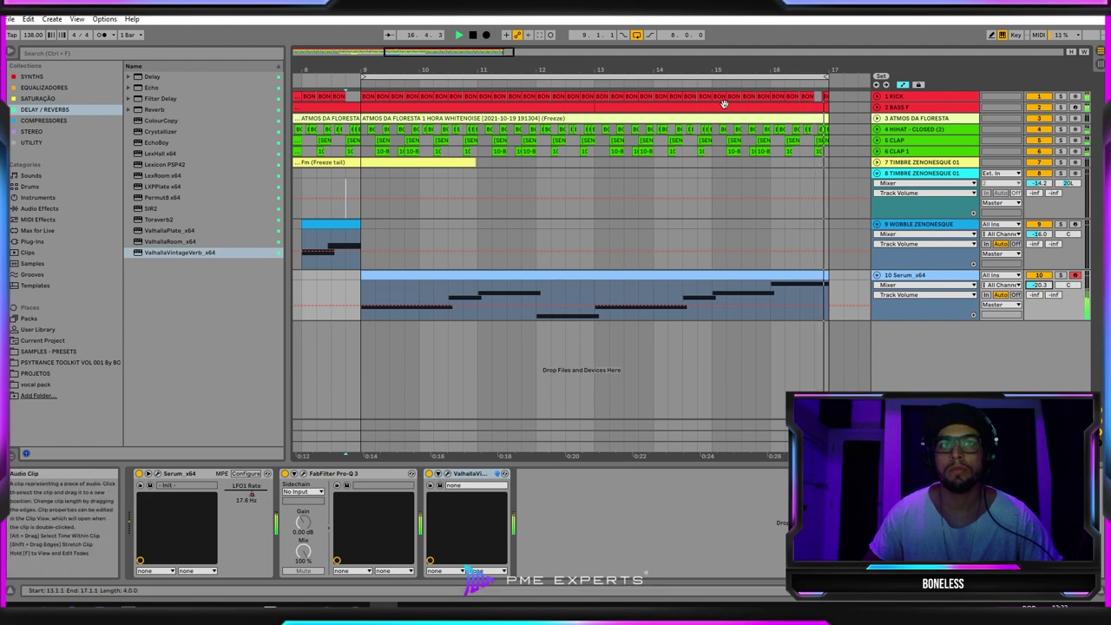
drag(527, 80, 528, 67)
key(space)
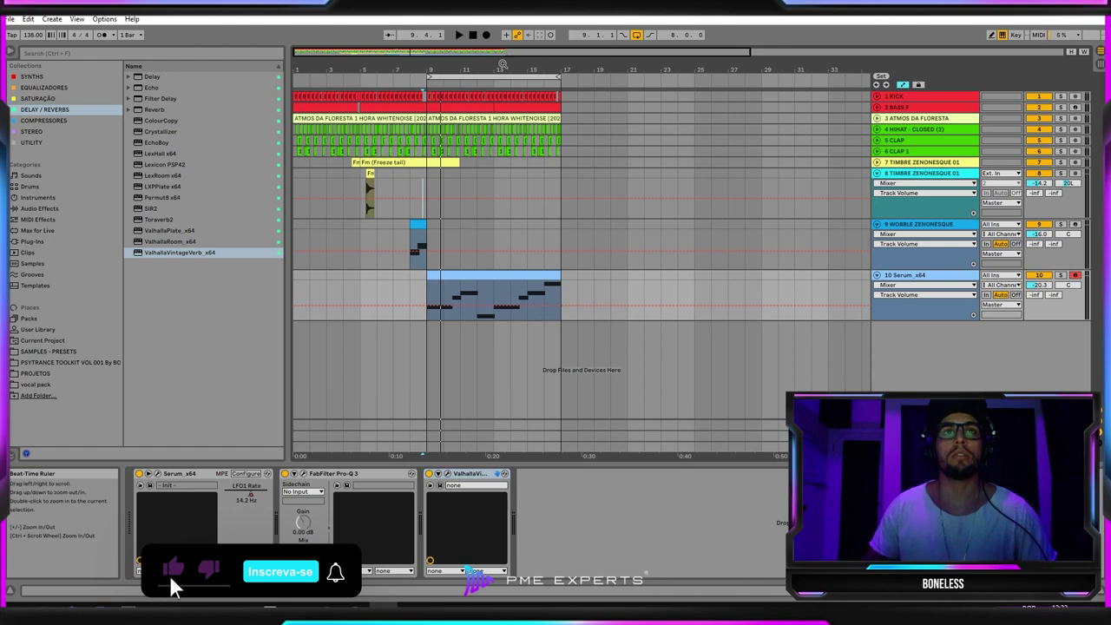
click(492, 65)
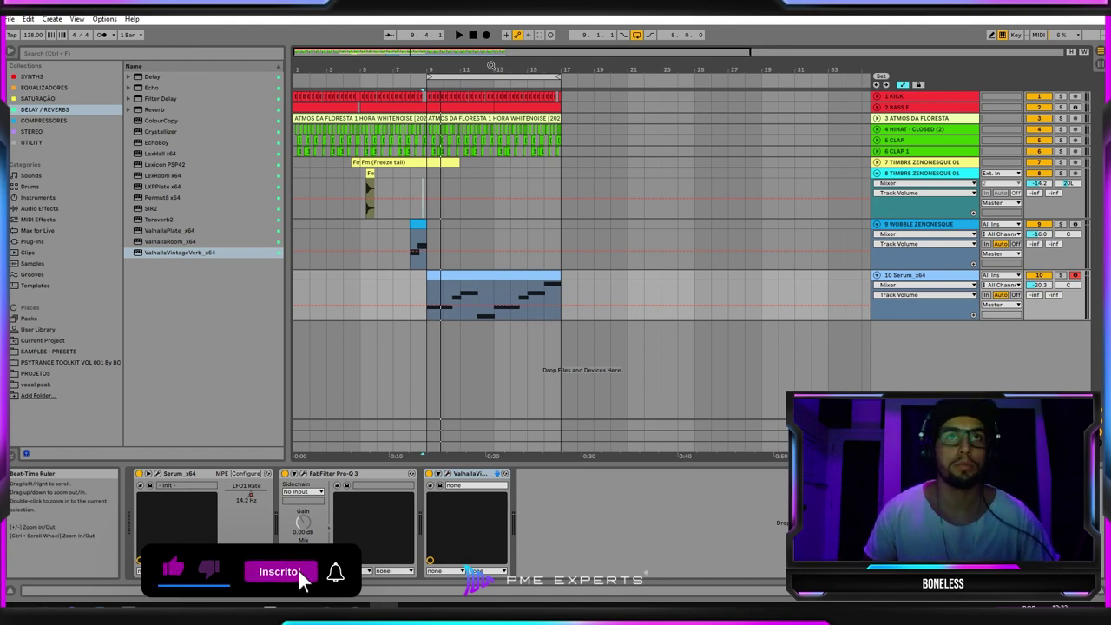